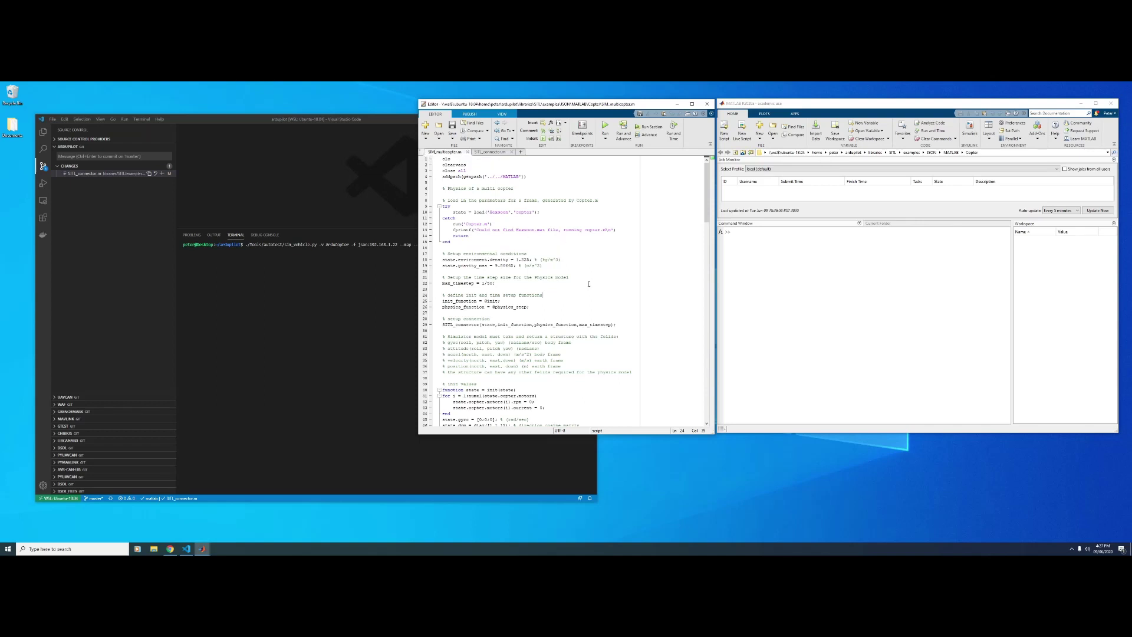
Step: Skim SIM_multicopter.m in the Editor and run it with F5
{"action": "scroll", "coordinate": [515, 290], "scroll_direction": "down", "scroll_amount": 2}
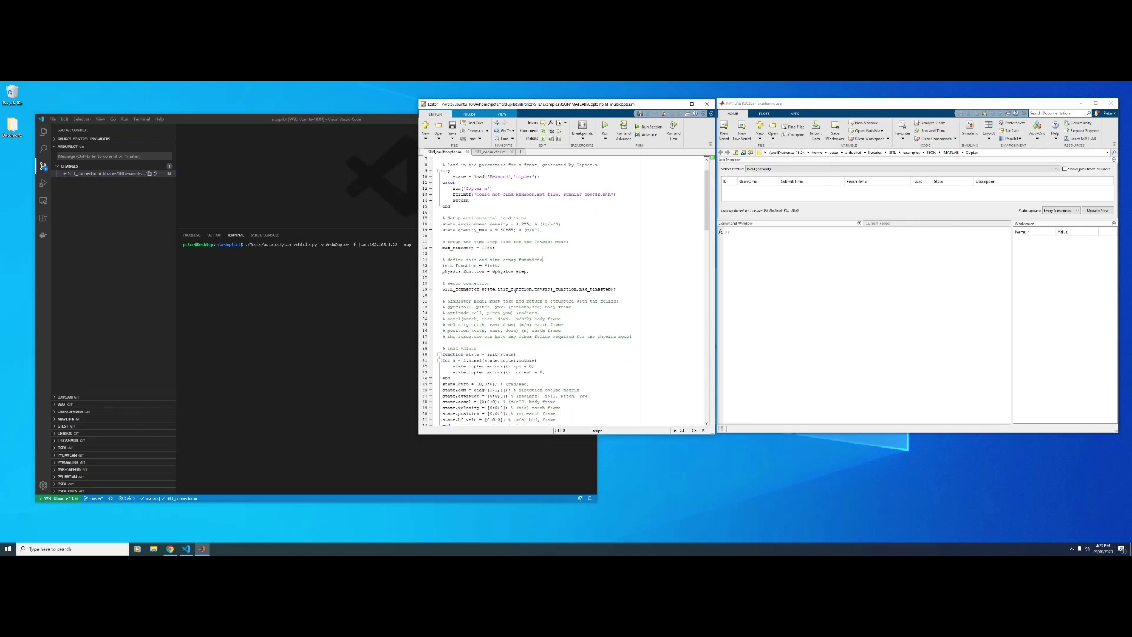
{"action": "scroll", "coordinate": [515, 290], "scroll_direction": "up", "scroll_amount": 2}
{"action": "scroll", "coordinate": [515, 290], "scroll_direction": "down", "scroll_amount": 1}
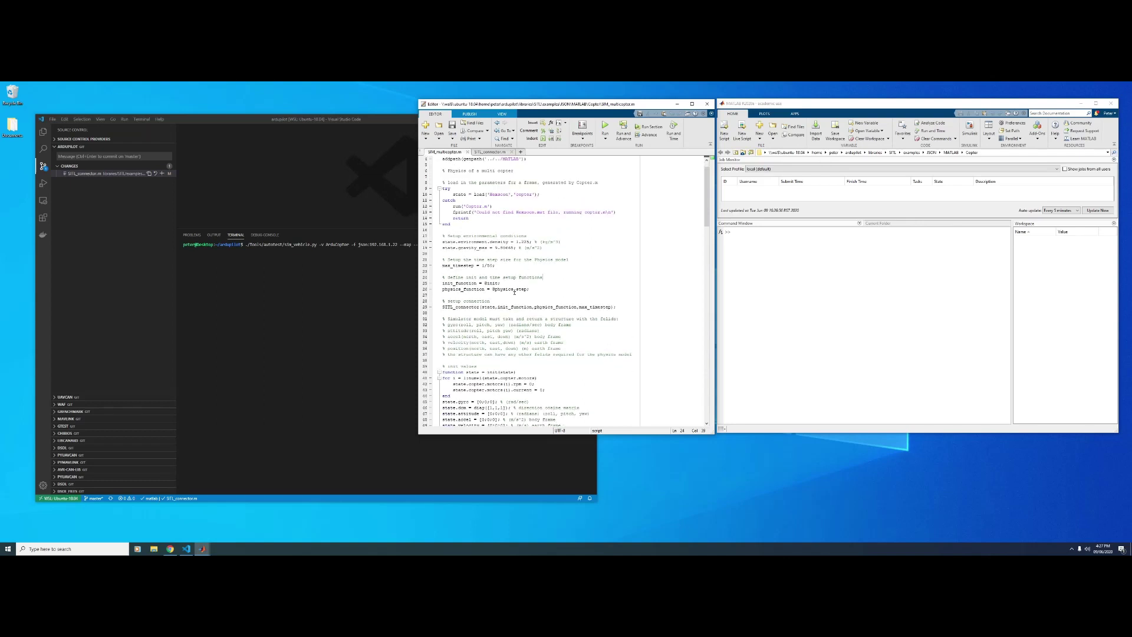
{"action": "key", "text": "F5"}
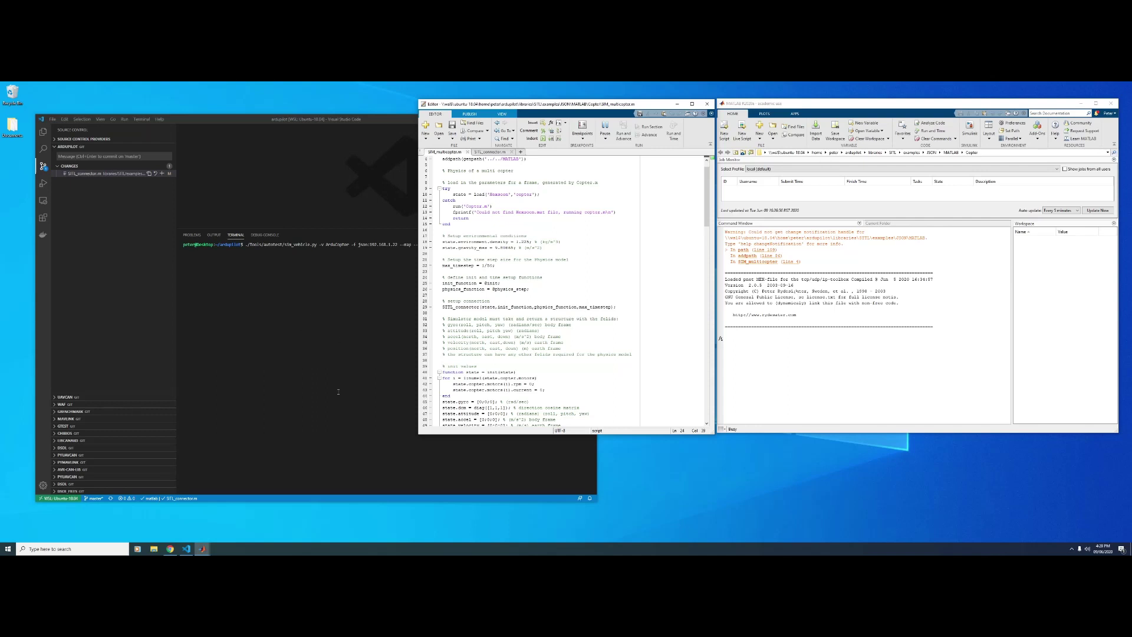
Step: Launch 'sim_vehicle.py -v ArduCopter -f JSON --map --console' and check MATLAB's connection output
{"action": "left_click", "coordinate": [317, 332]}
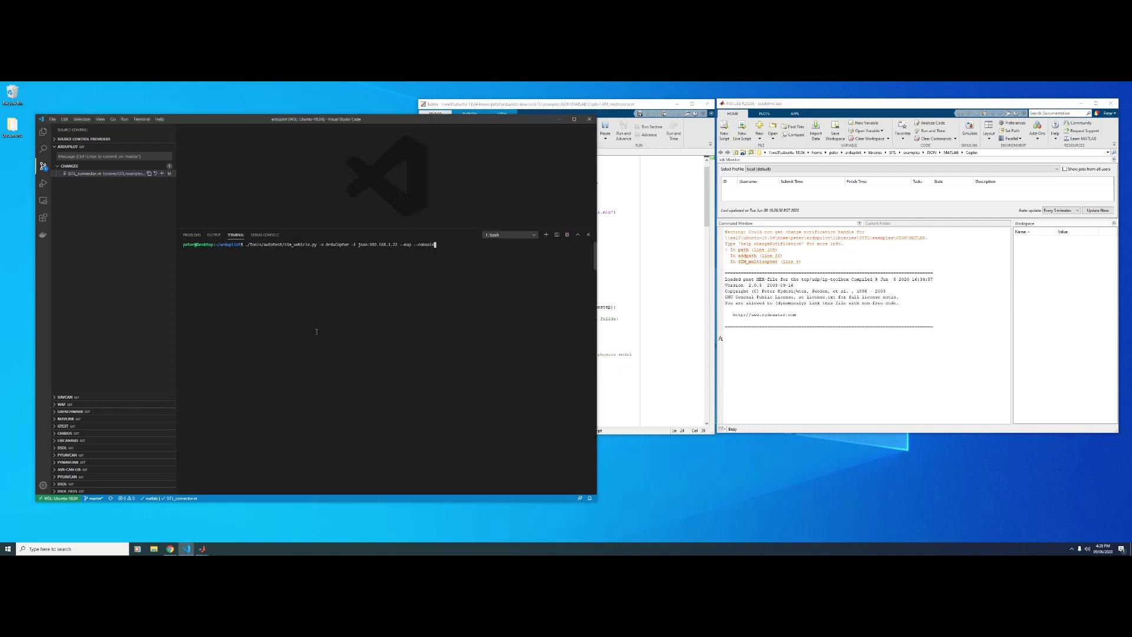
{"action": "key", "text": "Return"}
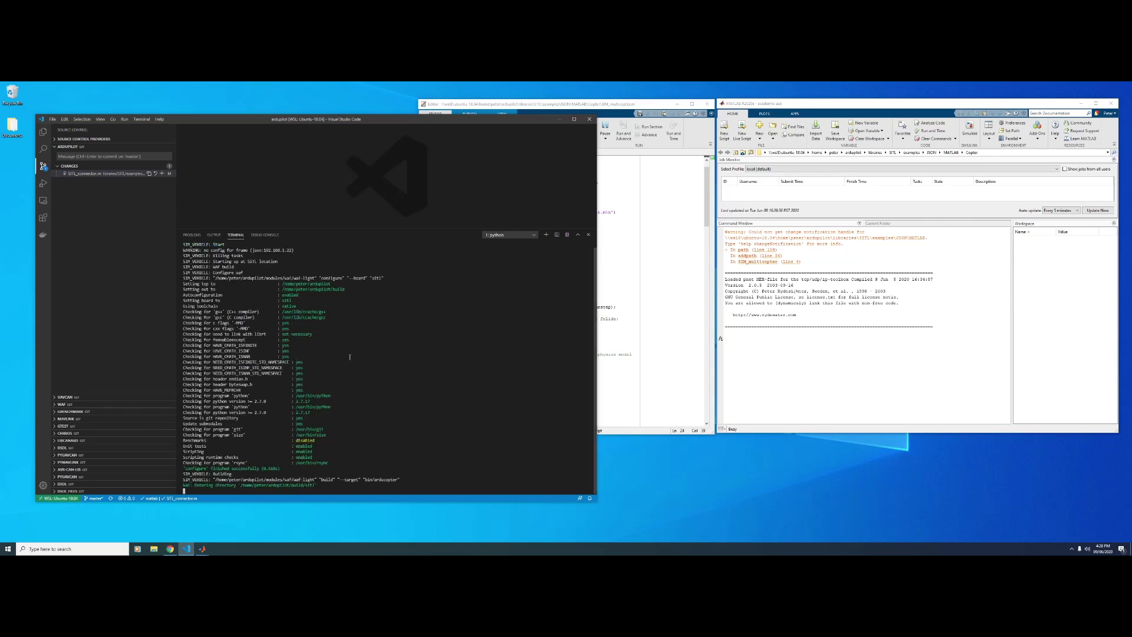
{"action": "scroll", "coordinate": [389, 390], "scroll_direction": "up", "scroll_amount": 6}
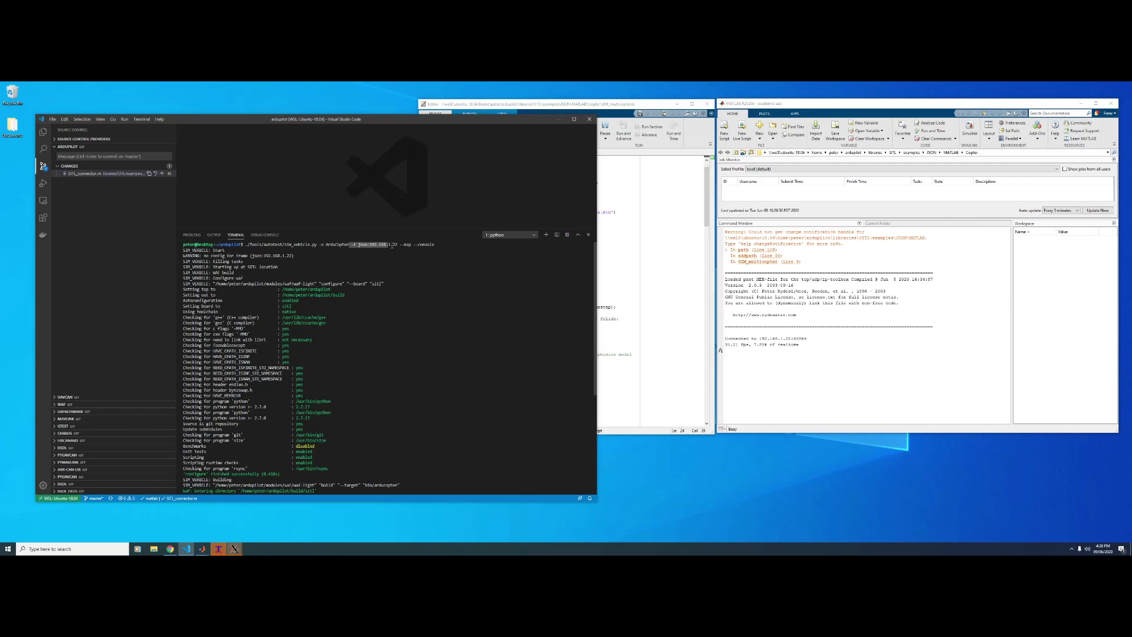
{"action": "left_click", "coordinate": [366, 253]}
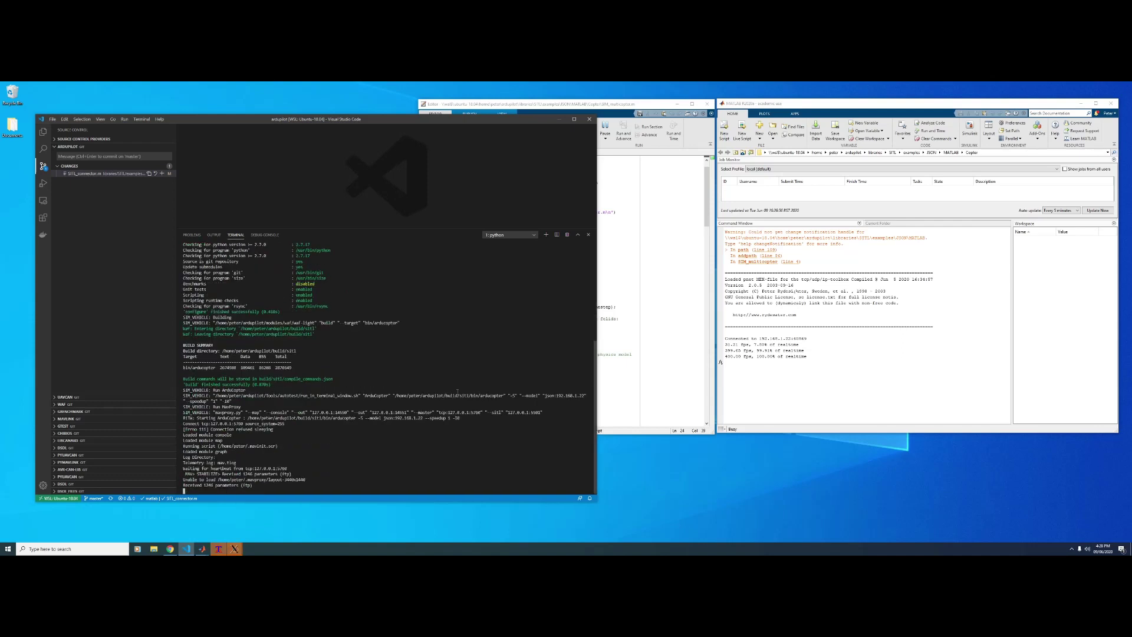
{"action": "left_click_drag", "start_coordinate": [893, 363], "coordinate": [725, 337]}
{"action": "left_click", "coordinate": [850, 353]}
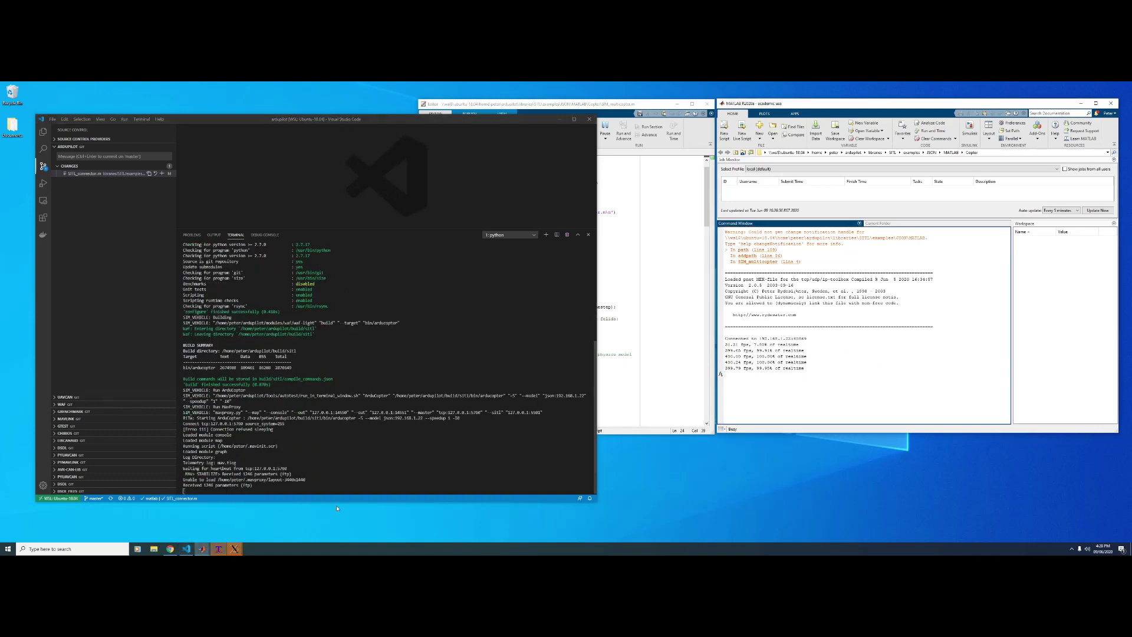
Step: Bring up the SITL map and MAVProxy console, placing the console at the upper right
{"action": "mouse_move", "coordinate": [236, 549]}
{"action": "left_click", "coordinate": [271, 524]}
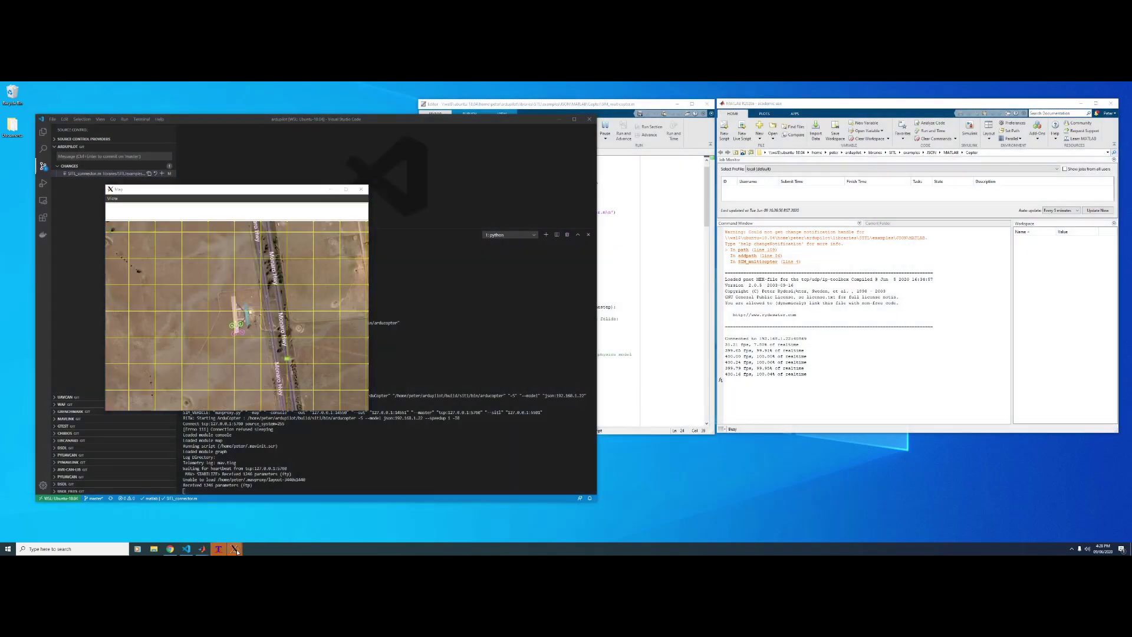
{"action": "left_click", "coordinate": [214, 531]}
{"action": "left_click_drag", "start_coordinate": [213, 176], "coordinate": [507, 118]}
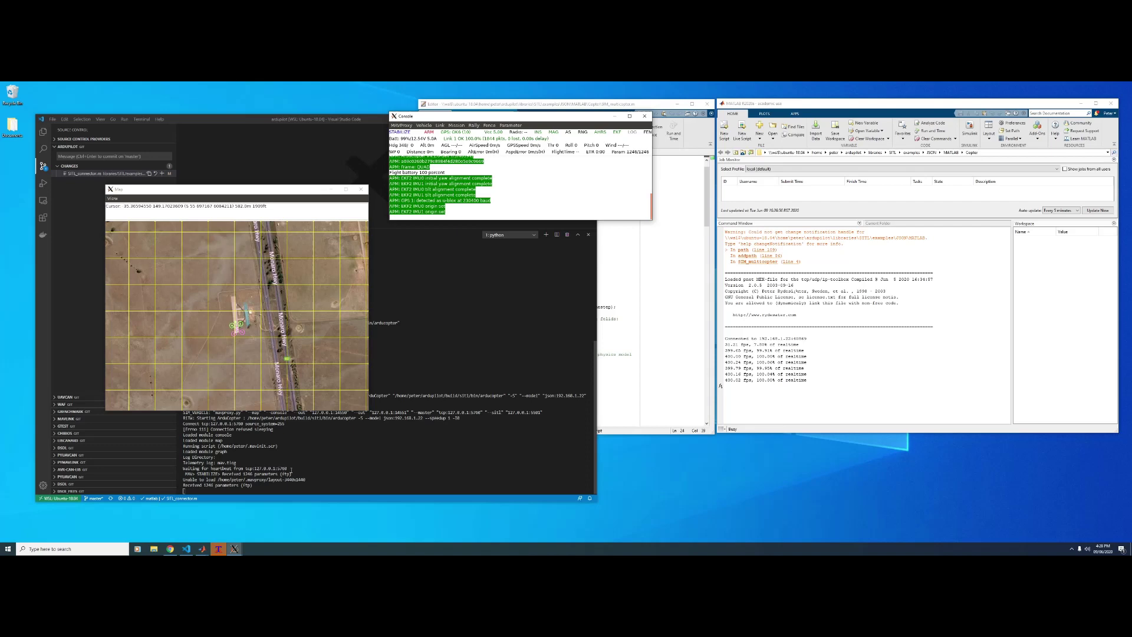
Step: Navigate the ardupilot repository to libraries/SITL/examples/JSON
{"action": "left_click", "coordinate": [170, 548]}
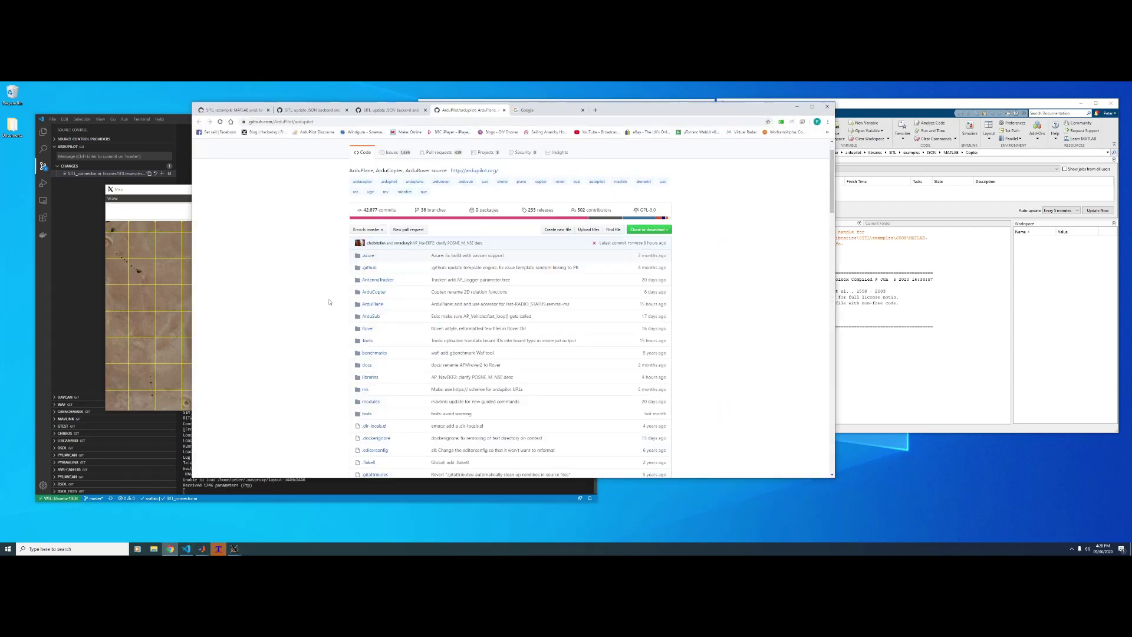
{"action": "scroll", "coordinate": [341, 281], "scroll_direction": "up", "scroll_amount": 1}
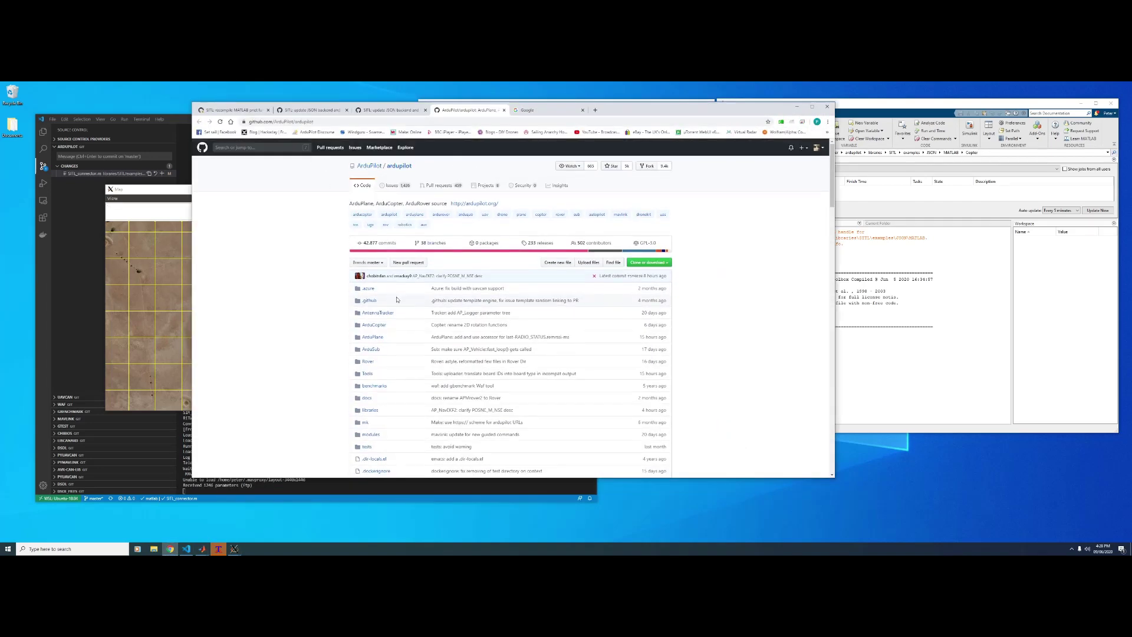
{"action": "scroll", "coordinate": [354, 319], "scroll_direction": "down", "scroll_amount": 4}
{"action": "left_click", "coordinate": [370, 279]}
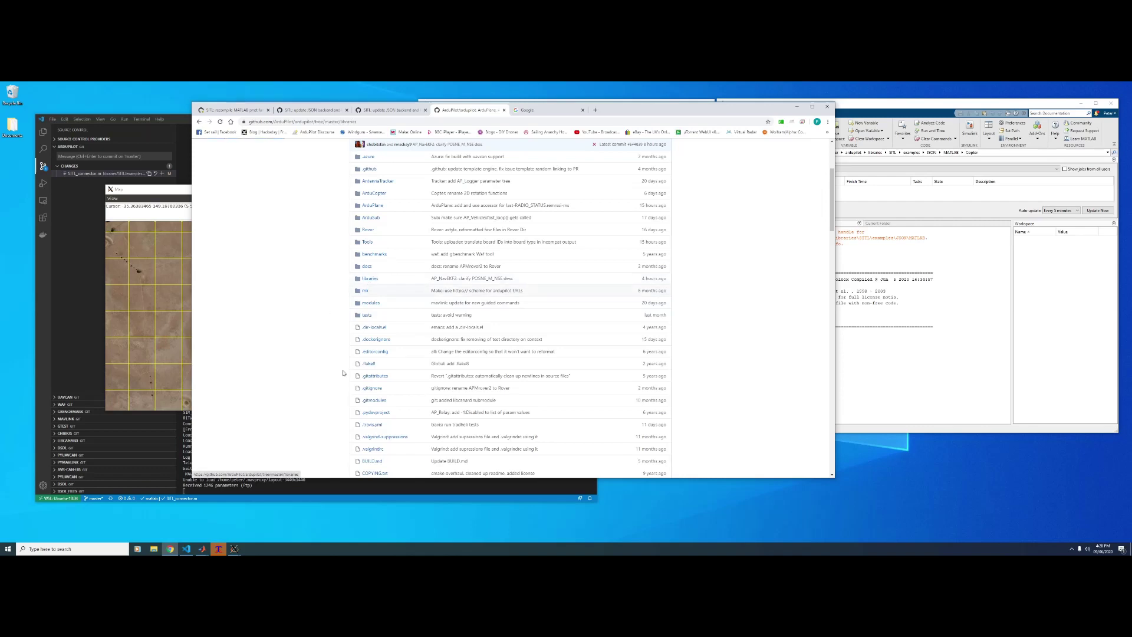
{"action": "scroll", "coordinate": [333, 316], "scroll_direction": "down", "scroll_amount": 15}
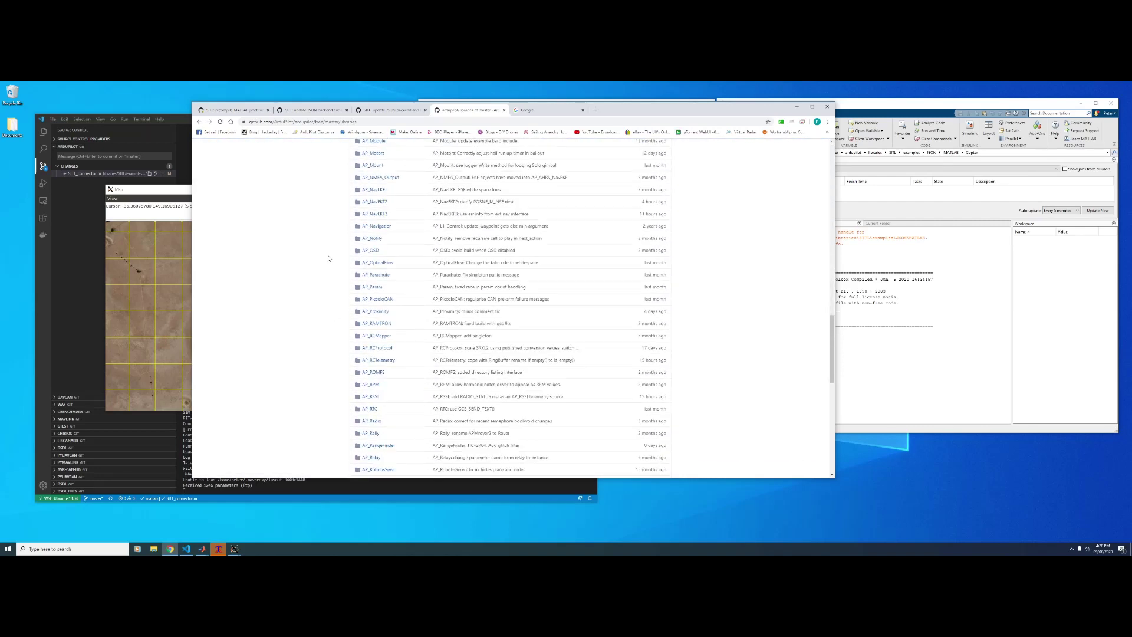
{"action": "scroll", "coordinate": [313, 288], "scroll_direction": "down", "scroll_amount": 8}
{"action": "left_click", "coordinate": [365, 378]}
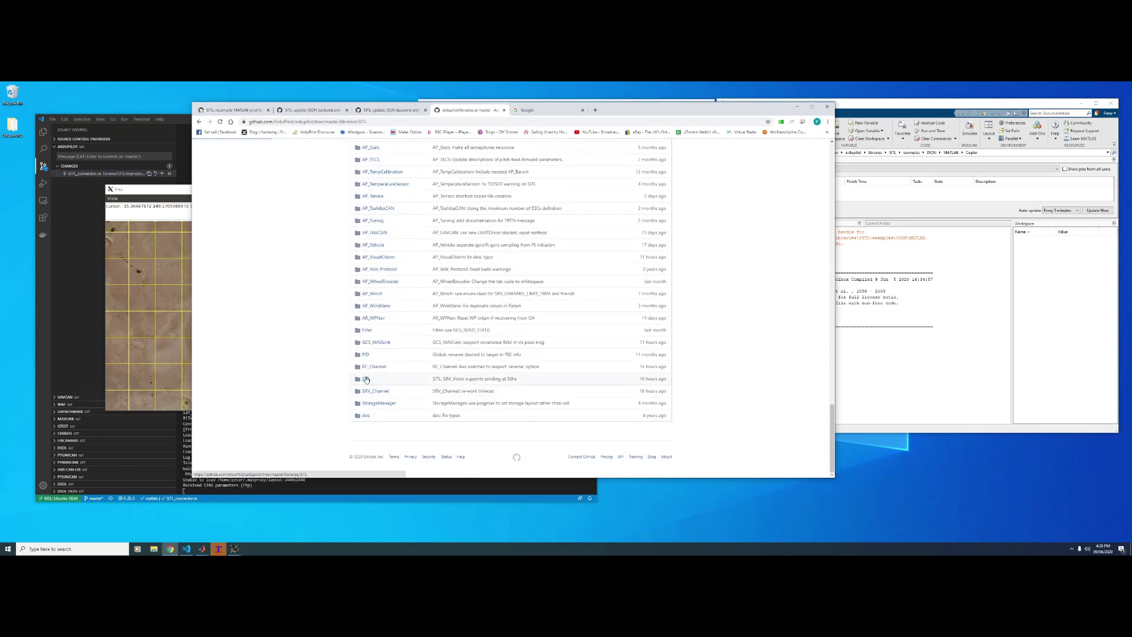
{"action": "left_click", "coordinate": [371, 241]}
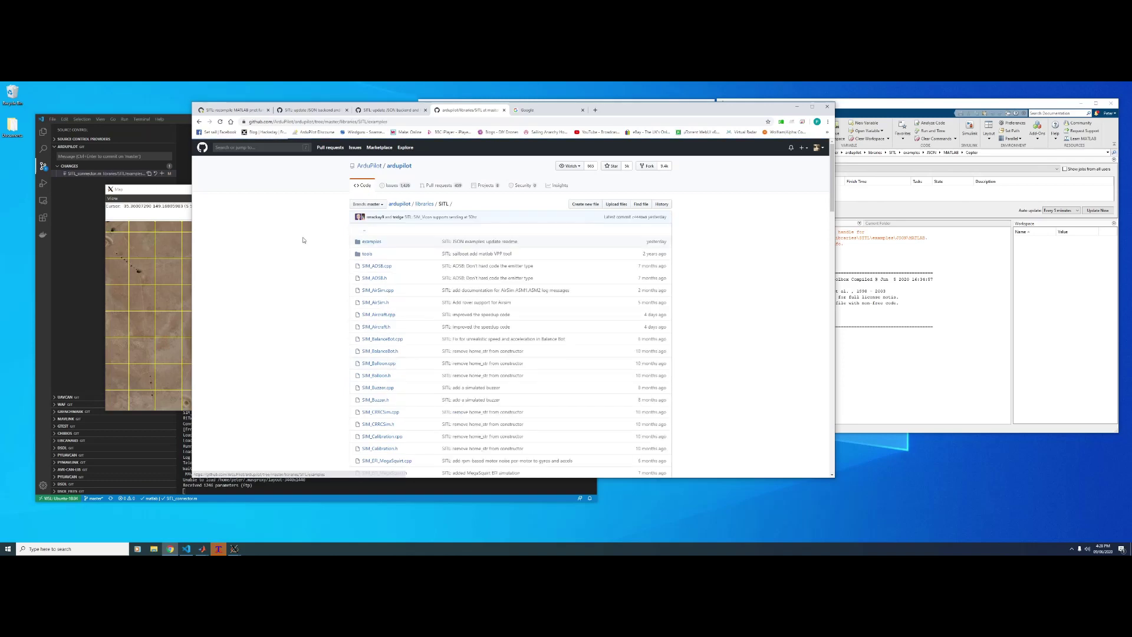
{"action": "left_click", "coordinate": [367, 241]}
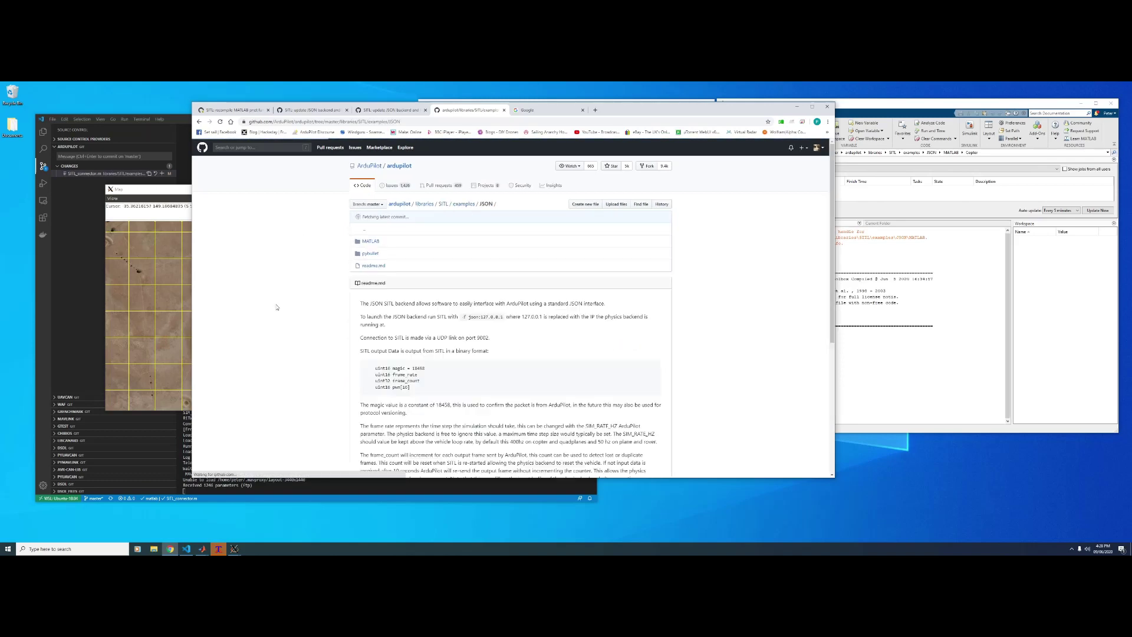
Step: Read through the JSON backend readme
{"action": "scroll", "coordinate": [307, 312], "scroll_direction": "down", "scroll_amount": 3}
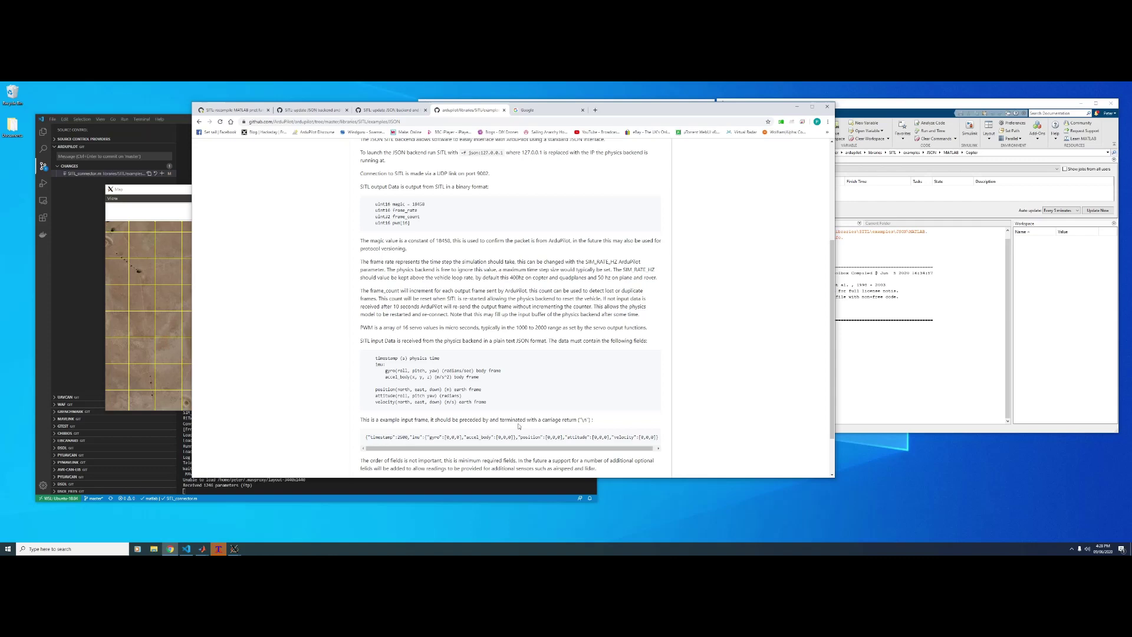
{"action": "scroll", "coordinate": [519, 426], "scroll_direction": "down", "scroll_amount": 2}
{"action": "scroll", "coordinate": [616, 421], "scroll_direction": "up", "scroll_amount": 4}
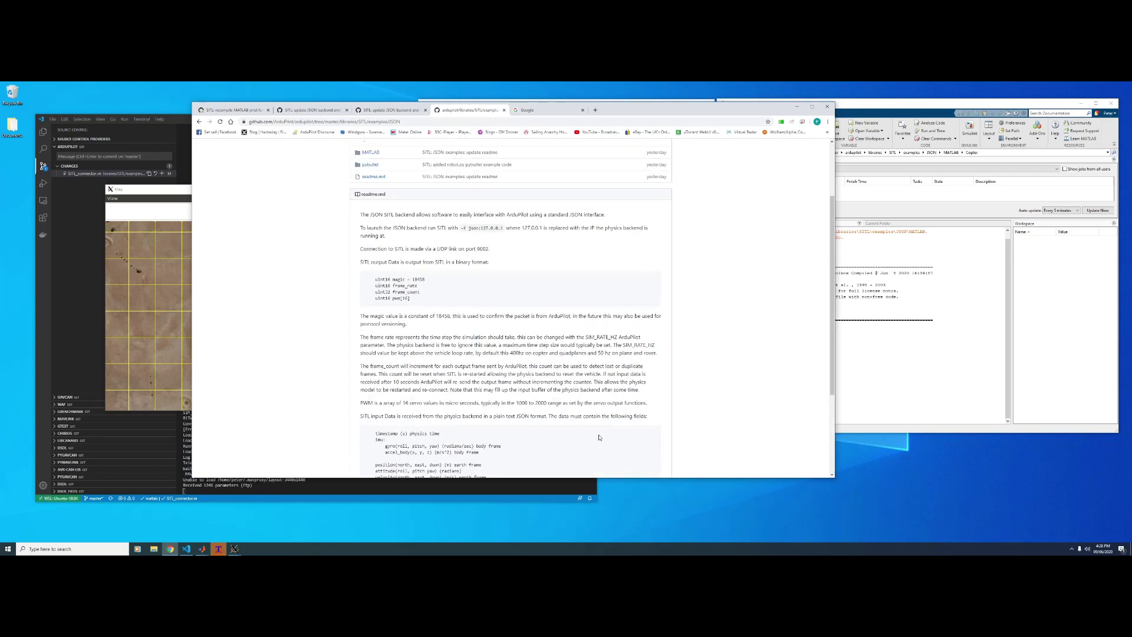
{"action": "scroll", "coordinate": [413, 330], "scroll_direction": "down", "scroll_amount": 5}
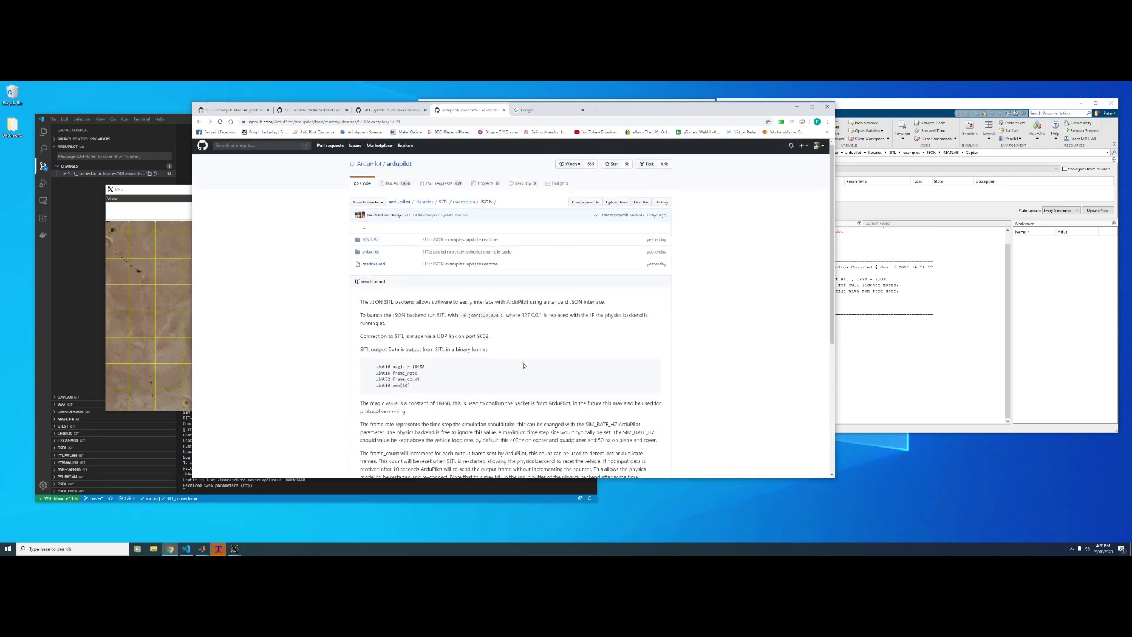
{"action": "scroll", "coordinate": [520, 373], "scroll_direction": "up", "scroll_amount": 3}
{"action": "scroll", "coordinate": [520, 373], "scroll_direction": "up", "scroll_amount": 2}
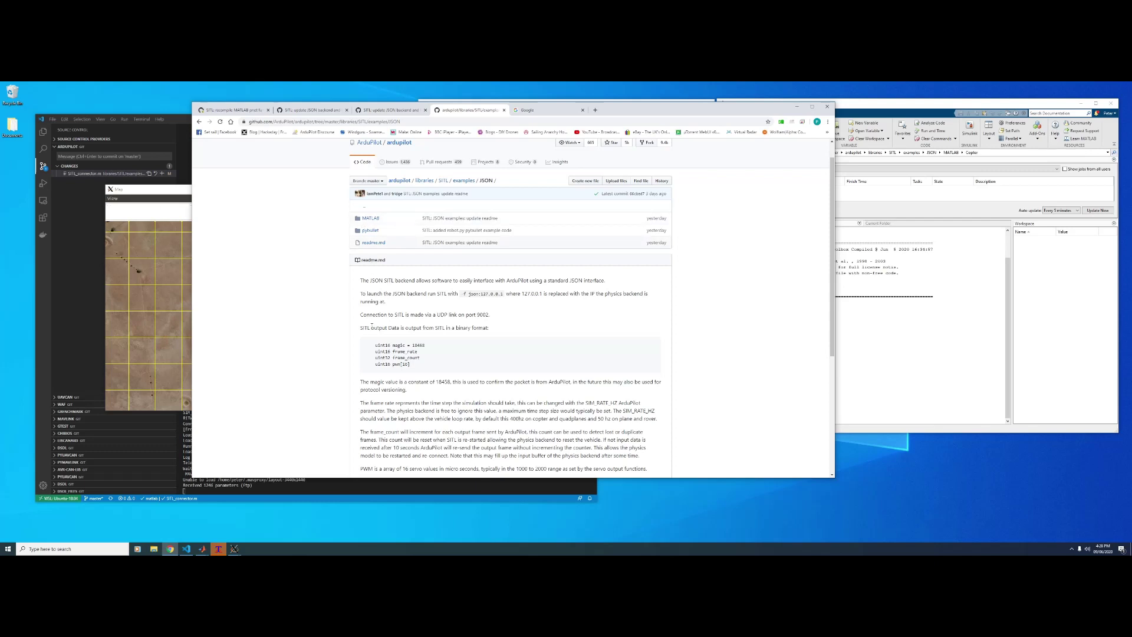
Step: Open the MATLAB folder, skim its README, then enter the Copter subfolder
{"action": "left_click", "coordinate": [370, 220]}
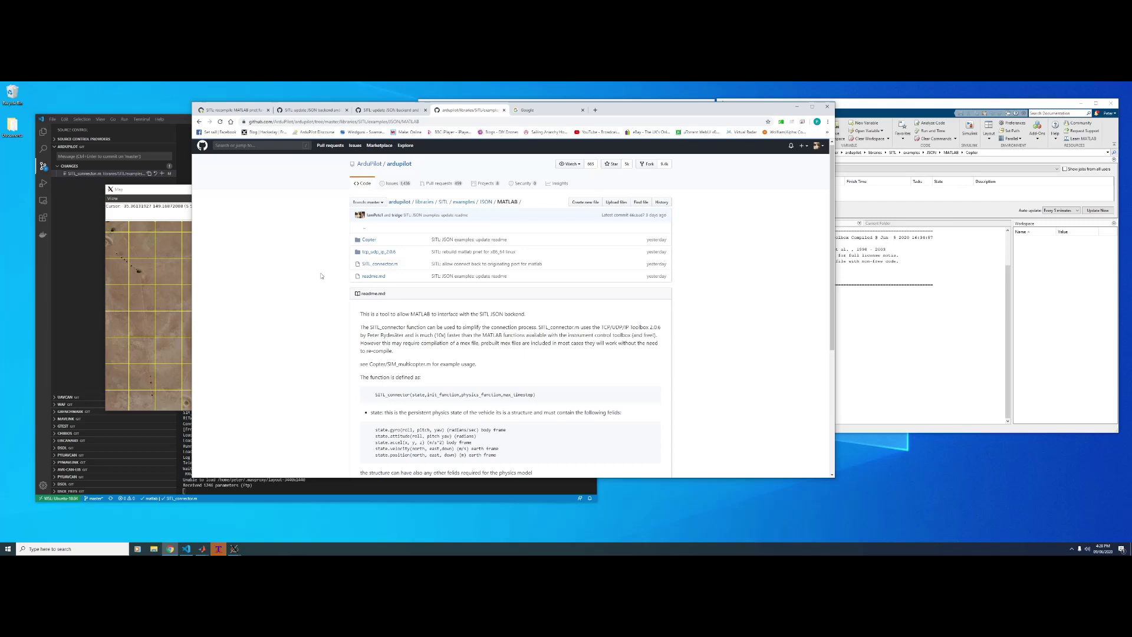
{"action": "scroll", "coordinate": [321, 275], "scroll_direction": "down", "scroll_amount": 3}
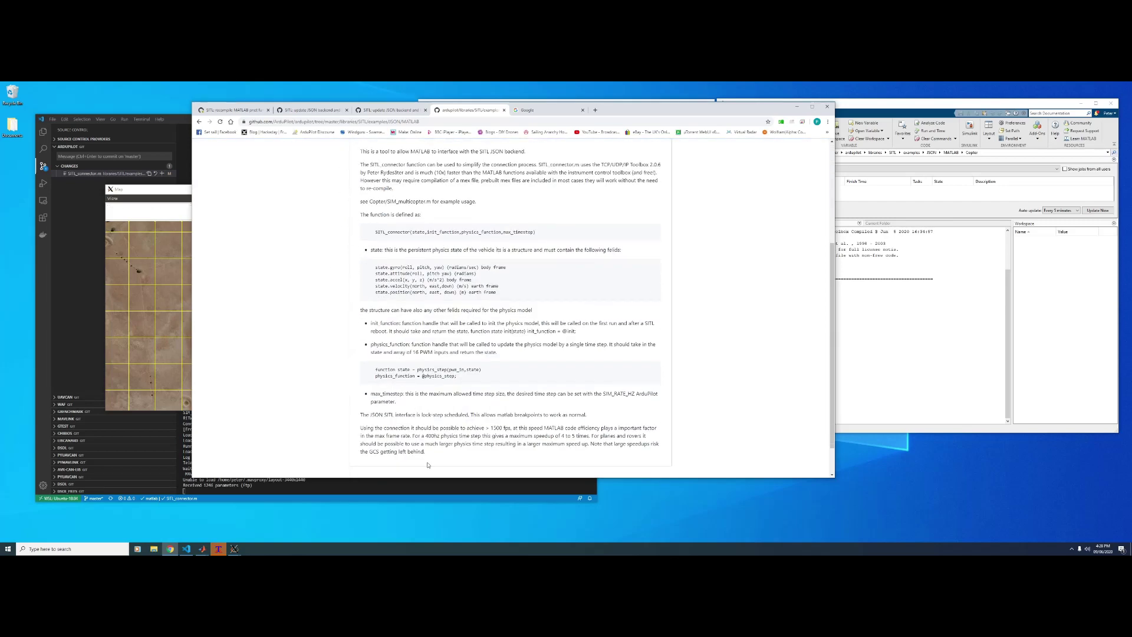
{"action": "scroll", "coordinate": [428, 465], "scroll_direction": "up", "scroll_amount": 3}
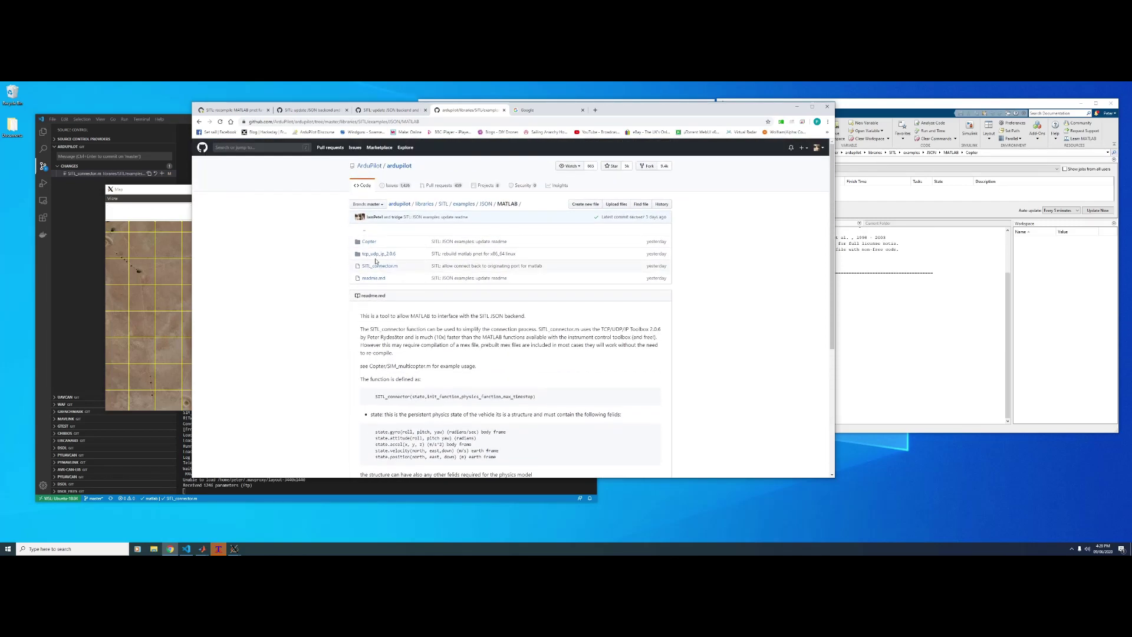
{"action": "left_click", "coordinate": [369, 242]}
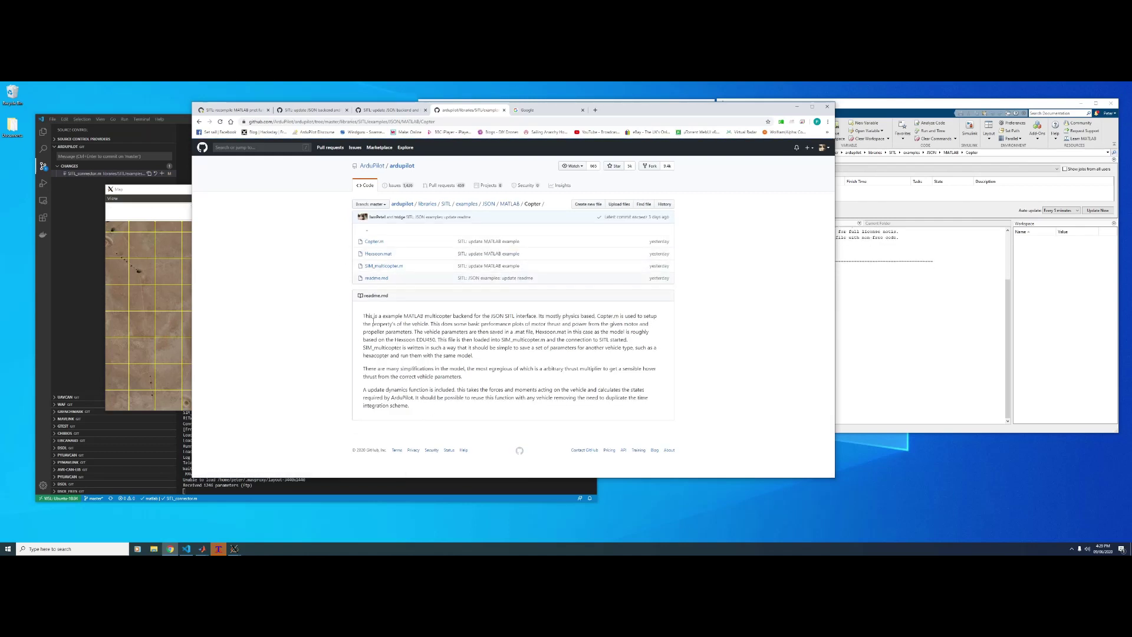
Step: Minimize Chrome and reposition the map, VS Code and console windows
{"action": "left_click", "coordinate": [795, 106]}
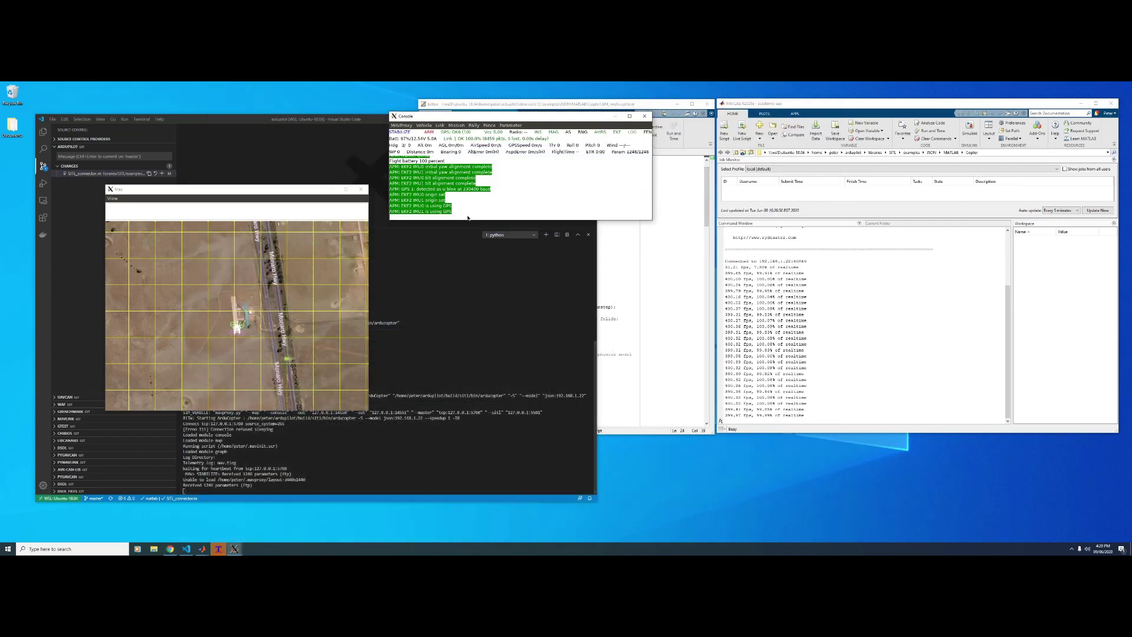
{"action": "left_click_drag", "start_coordinate": [261, 195], "coordinate": [207, 134]}
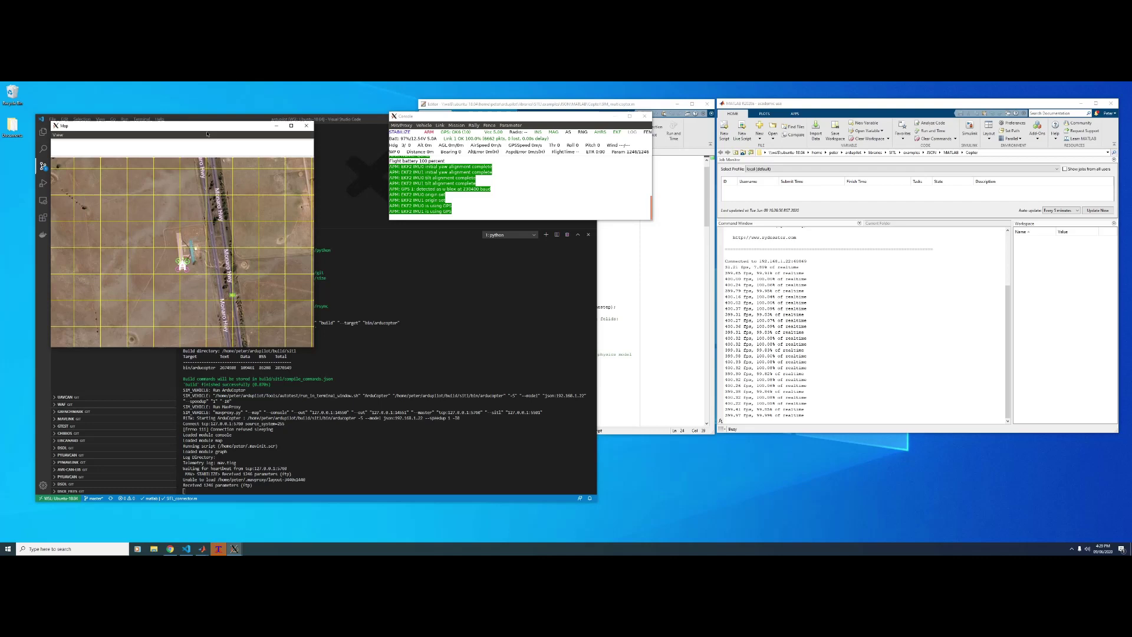
{"action": "left_click_drag", "start_coordinate": [326, 119], "coordinate": [747, 160]}
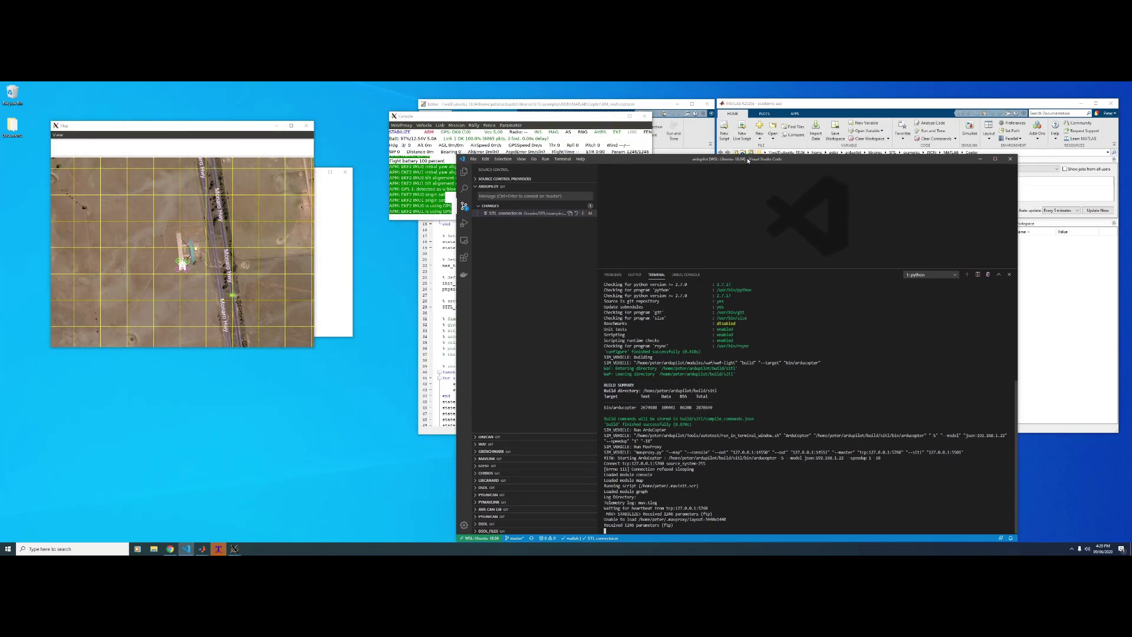
{"action": "left_click_drag", "start_coordinate": [483, 115], "coordinate": [114, 340]}
Step: Open and close the MAVProxy console settings, then shift VS Code up-left
{"action": "left_click", "coordinate": [401, 96]}
{"action": "left_click", "coordinate": [402, 104]}
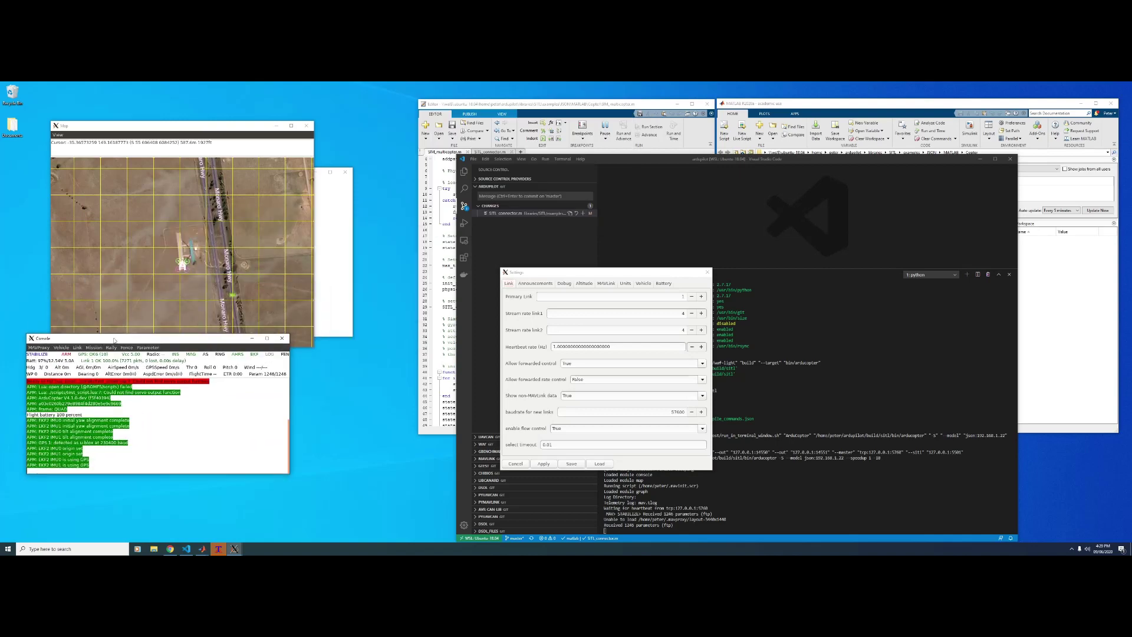
{"action": "left_click", "coordinate": [707, 271]}
{"action": "left_click_drag", "start_coordinate": [657, 162], "coordinate": [560, 97]}
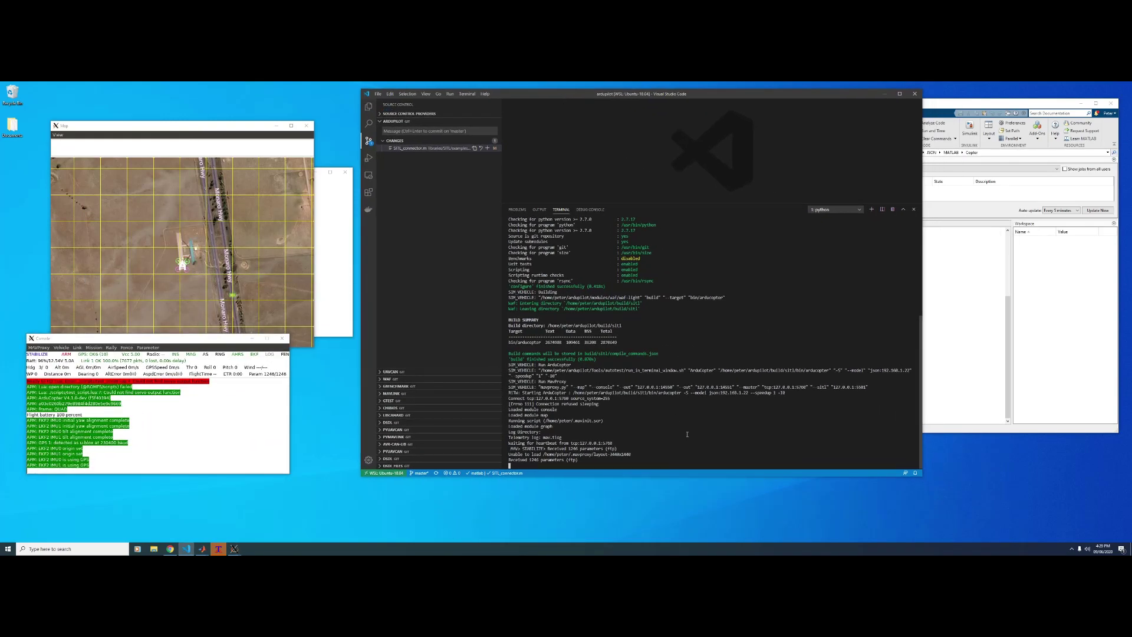
Step: Arm the copter with 'arm throttle' and climb with 'rc 3 1800'
{"action": "type", "text": "throttle"}
{"action": "key", "text": "Return"}
{"action": "type", "text": "r"}
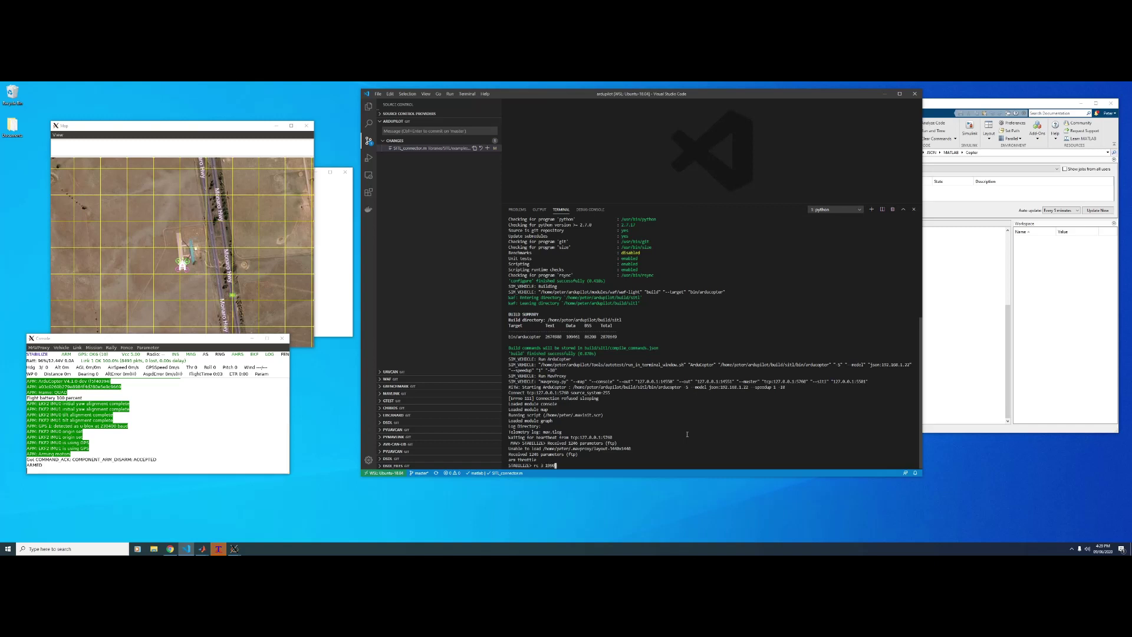
{"action": "type", "text": "c 3 1800"}
{"action": "key", "text": "Return"}
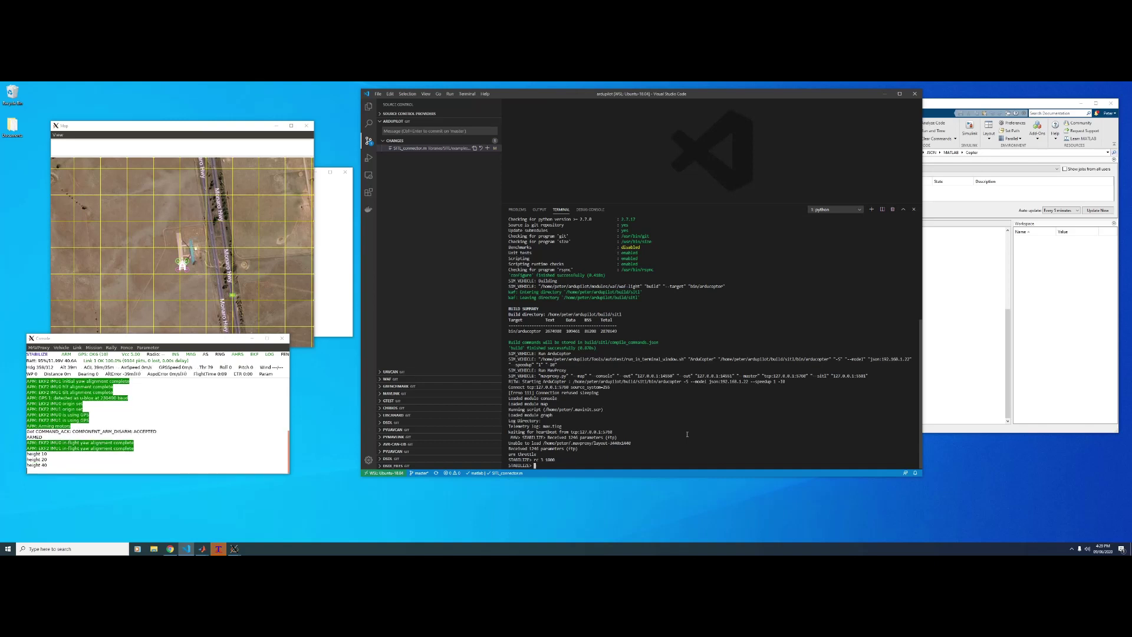
Step: Switch to AUTO mode and return throttle to mid with 'rc 3 1500'
{"action": "type", "text": "auto"}
{"action": "key", "text": "Return"}
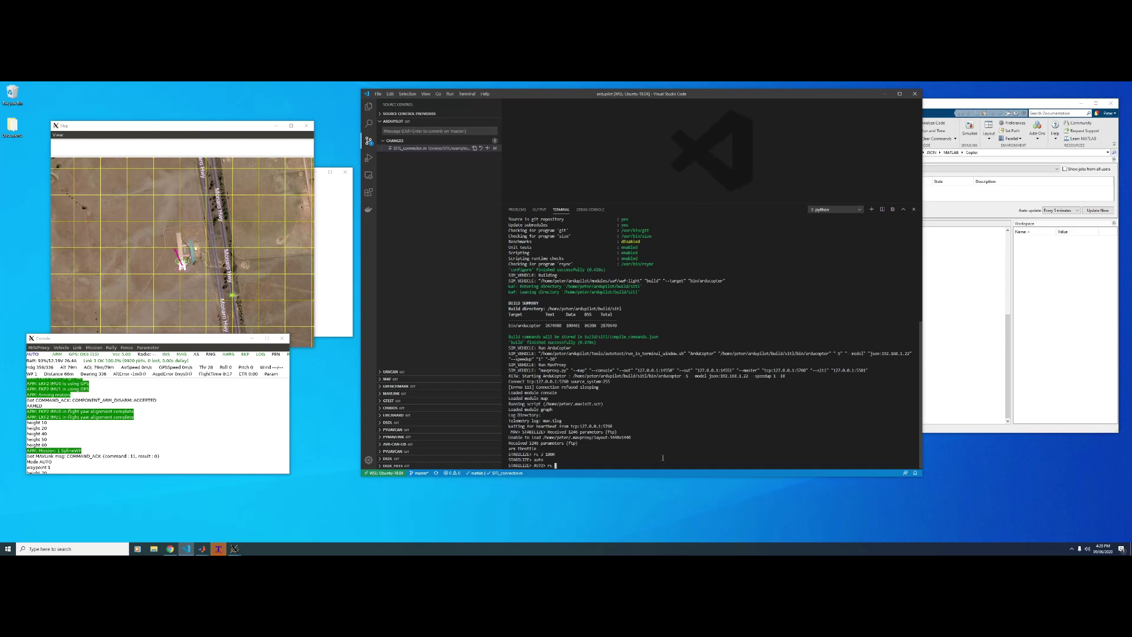
{"action": "type", "text": "3 1500"}
{"action": "key", "text": "Return"}
{"action": "left_click", "coordinate": [252, 458]}
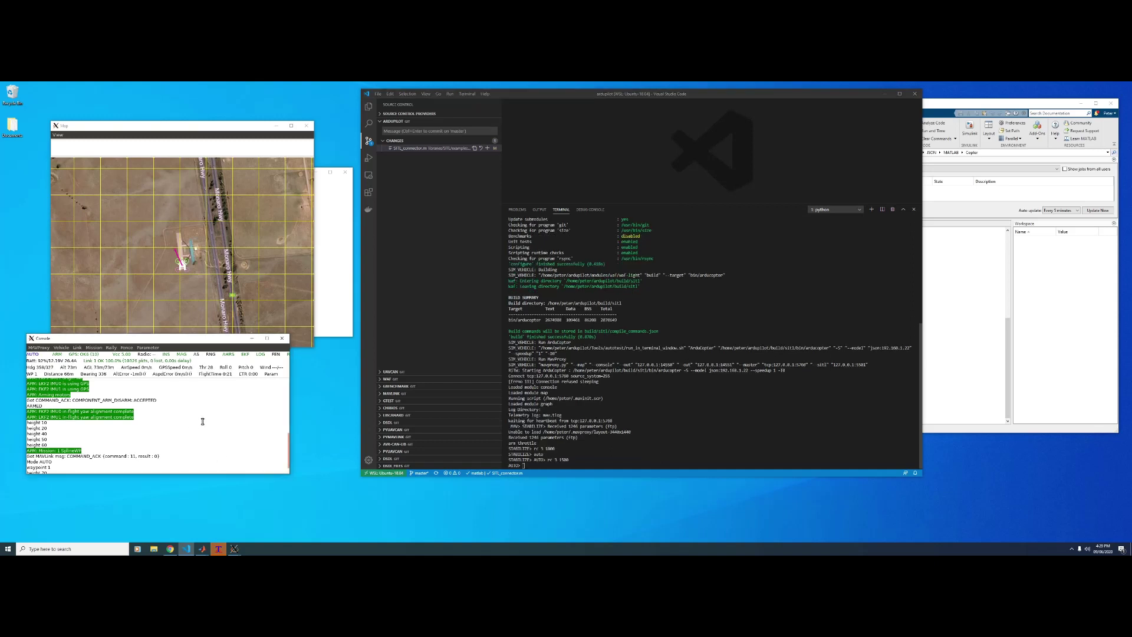
{"action": "left_click", "coordinate": [626, 451]}
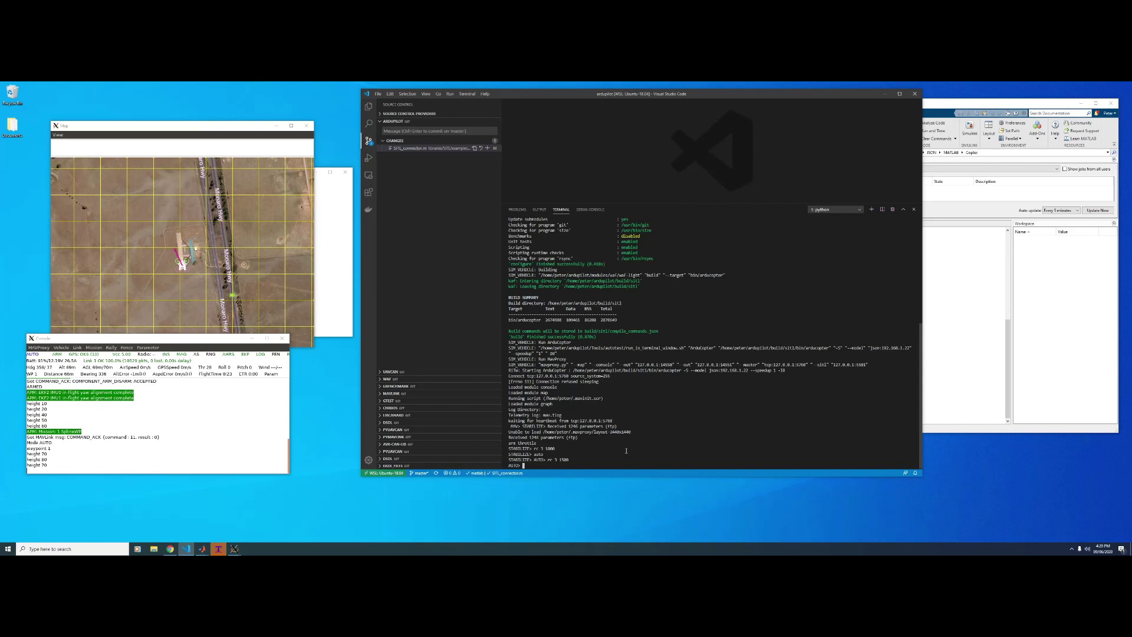
Step: Run 'module load horizon' and place the Horizon Indicator below the map
{"action": "type", "text": "module load horizon"}
{"action": "key", "text": "Return"}
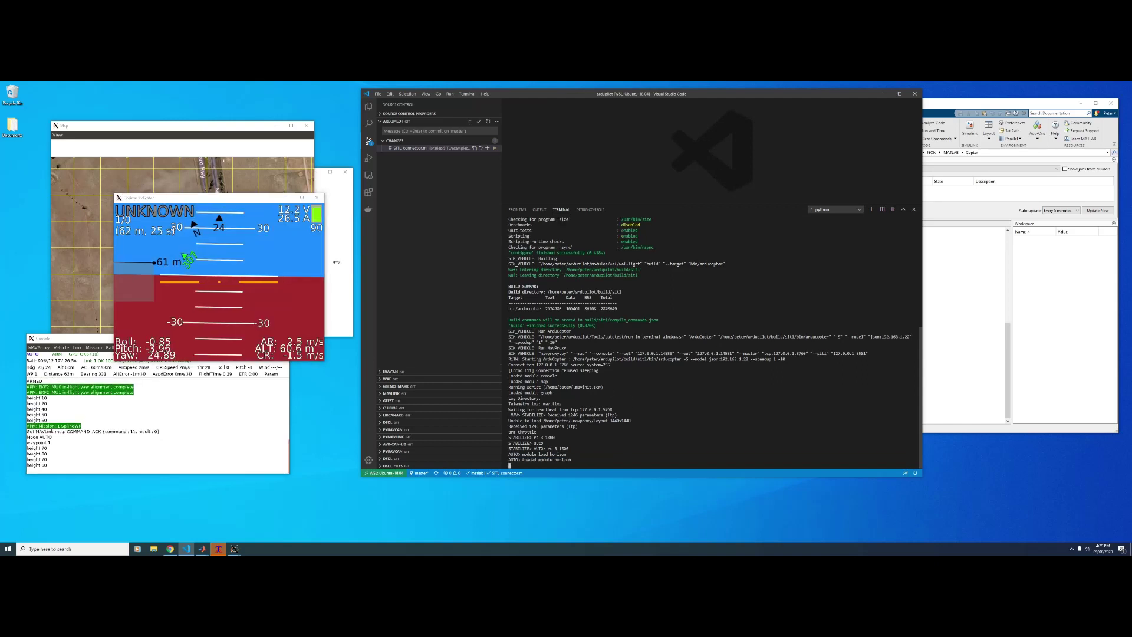
{"action": "left_click_drag", "start_coordinate": [261, 202], "coordinate": [328, 352]}
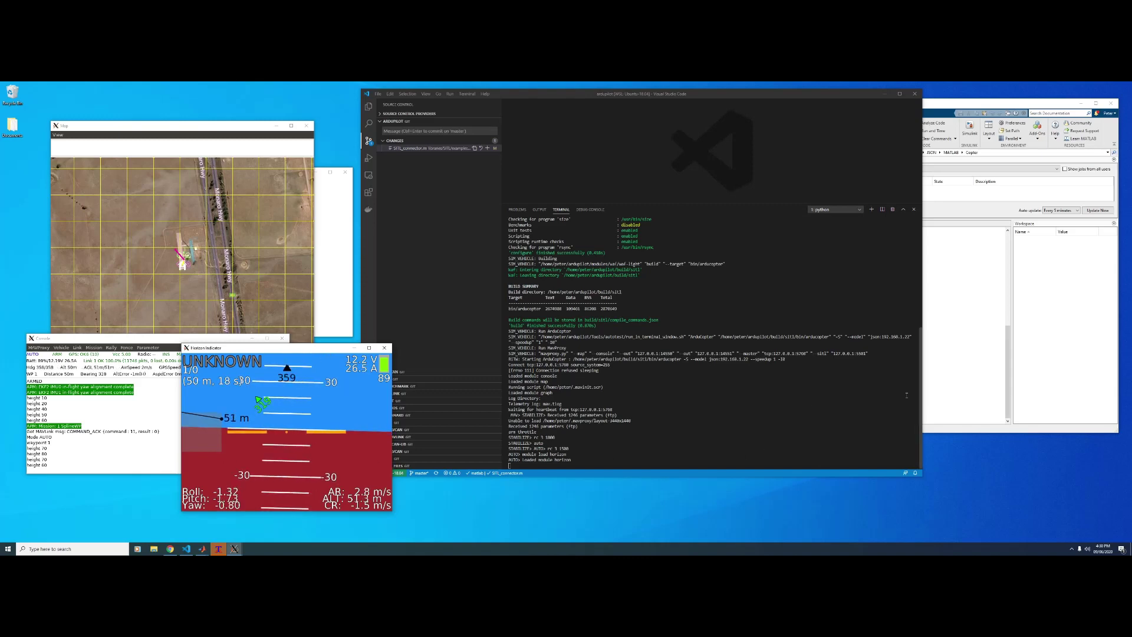
Step: Arrange the MATLAB and VS Code windows so the multicopter script stays visible
{"action": "left_click", "coordinate": [202, 548]}
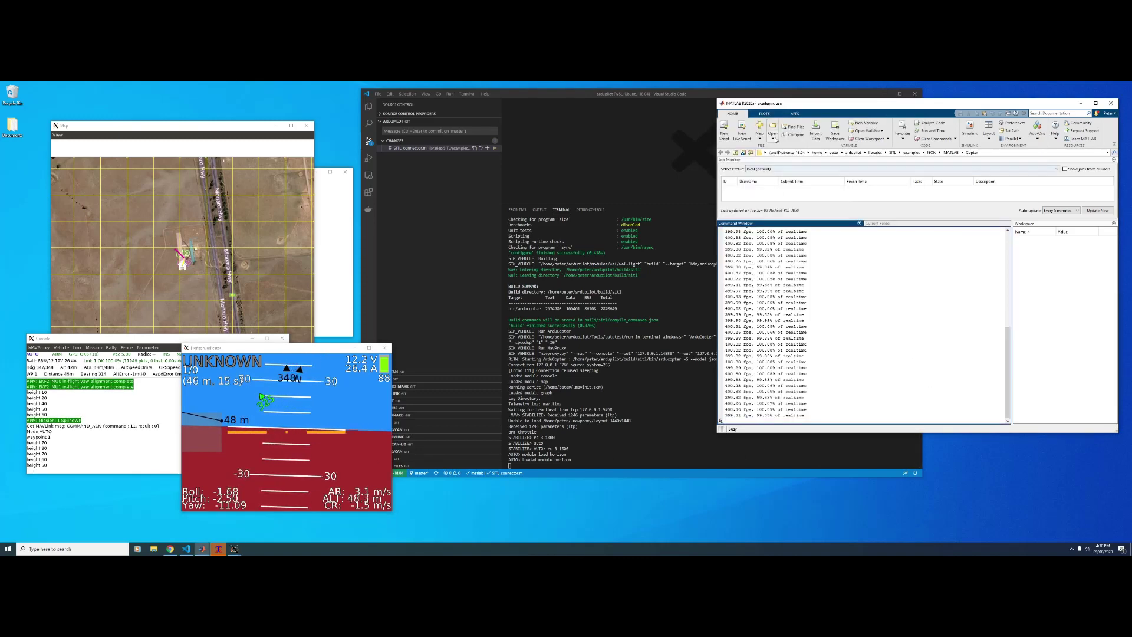
{"action": "left_click_drag", "start_coordinate": [784, 109], "coordinate": [814, 112]}
{"action": "left_click", "coordinate": [723, 94]}
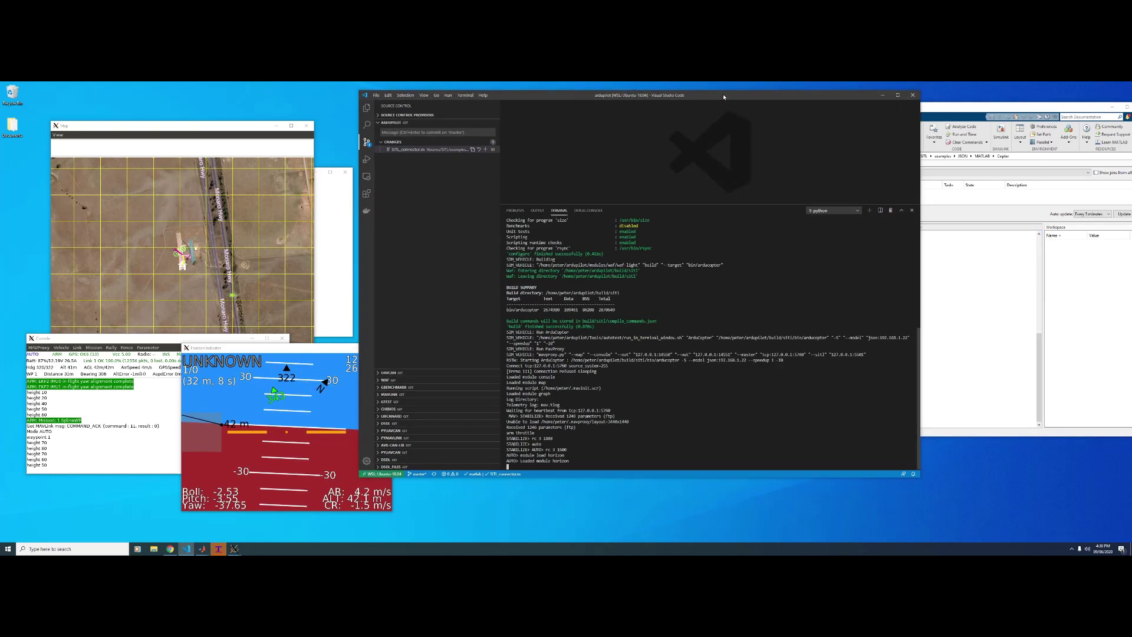
{"action": "left_click_drag", "start_coordinate": [724, 96], "coordinate": [633, 249]}
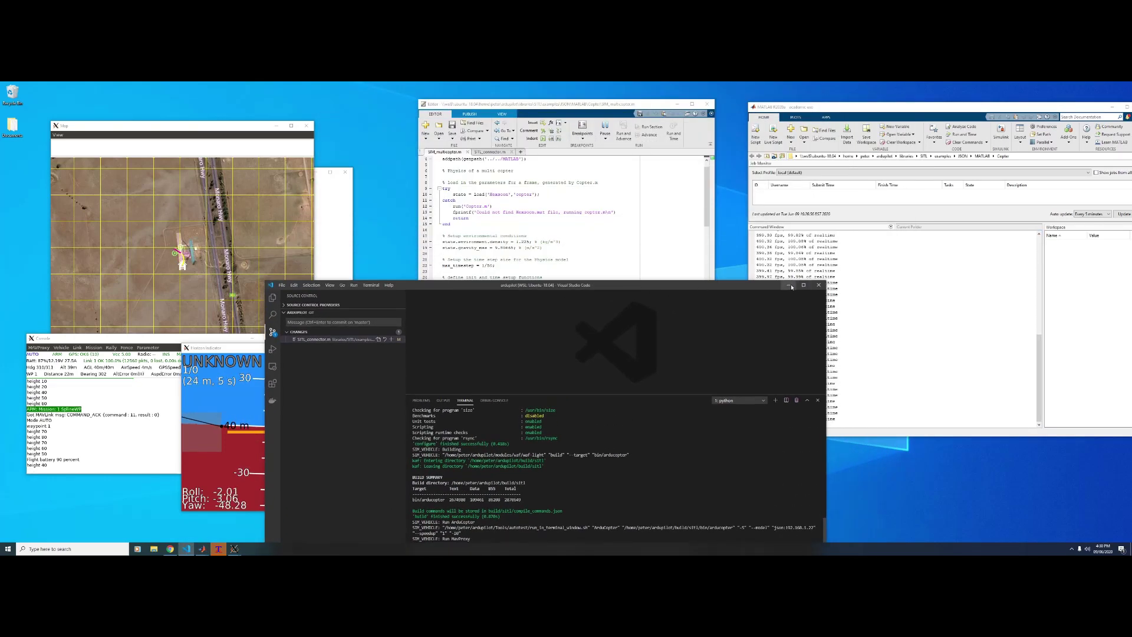
Step: Set a breakpoint at line 123 of the multicopter physics script
{"action": "left_click", "coordinate": [795, 242]}
{"action": "left_click", "coordinate": [603, 366]}
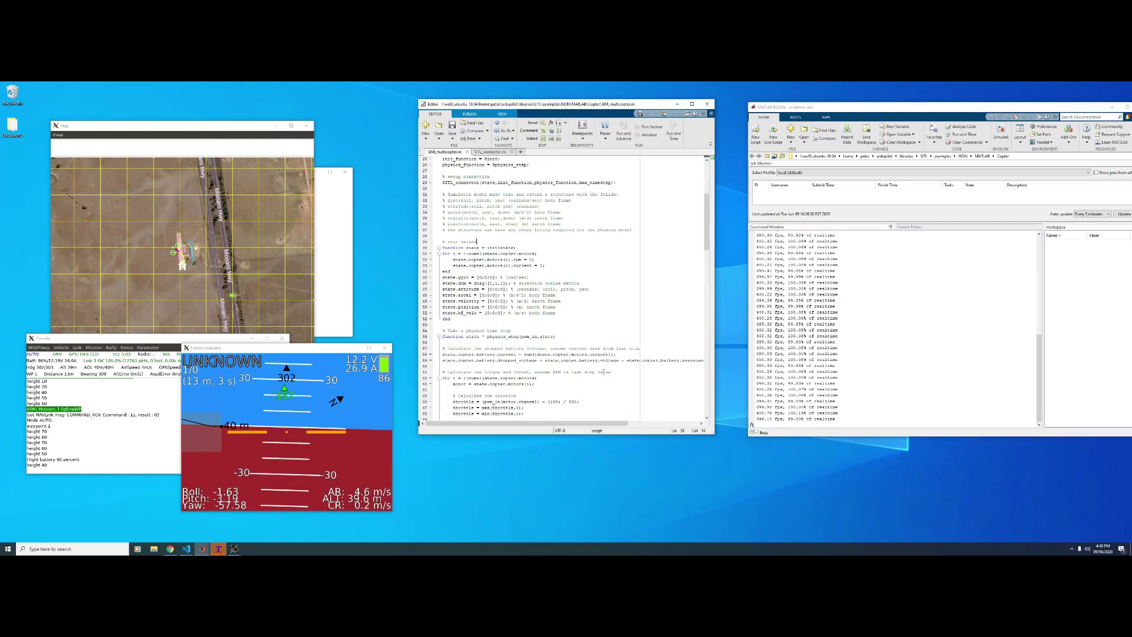
{"action": "scroll", "coordinate": [603, 372], "scroll_direction": "down", "scroll_amount": 20}
{"action": "scroll", "coordinate": [603, 371], "scroll_direction": "down", "scroll_amount": 7}
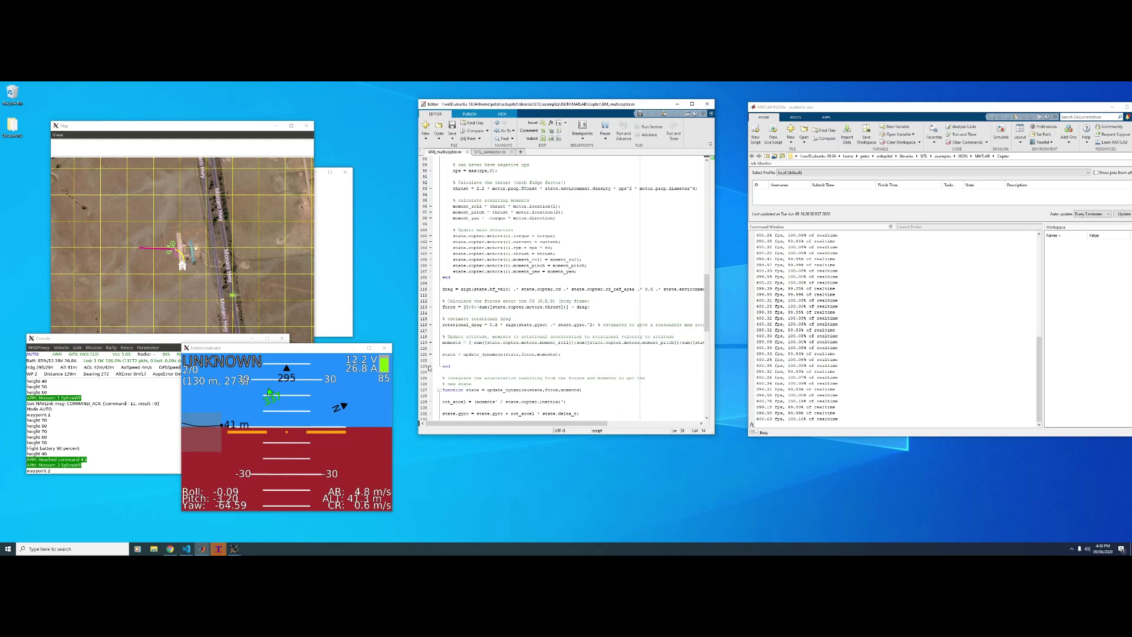
{"action": "left_click", "coordinate": [431, 366]}
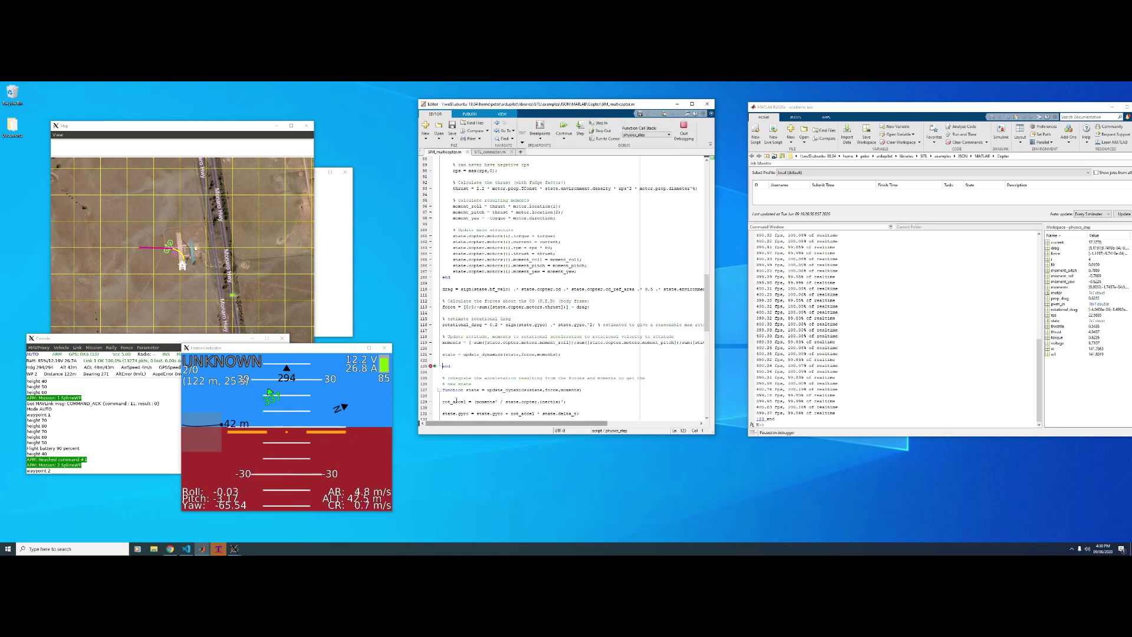
Step: Print the force vector at the K>> prompt, noting the -19.7375 vertical force
{"action": "double_click", "coordinate": [448, 306]}
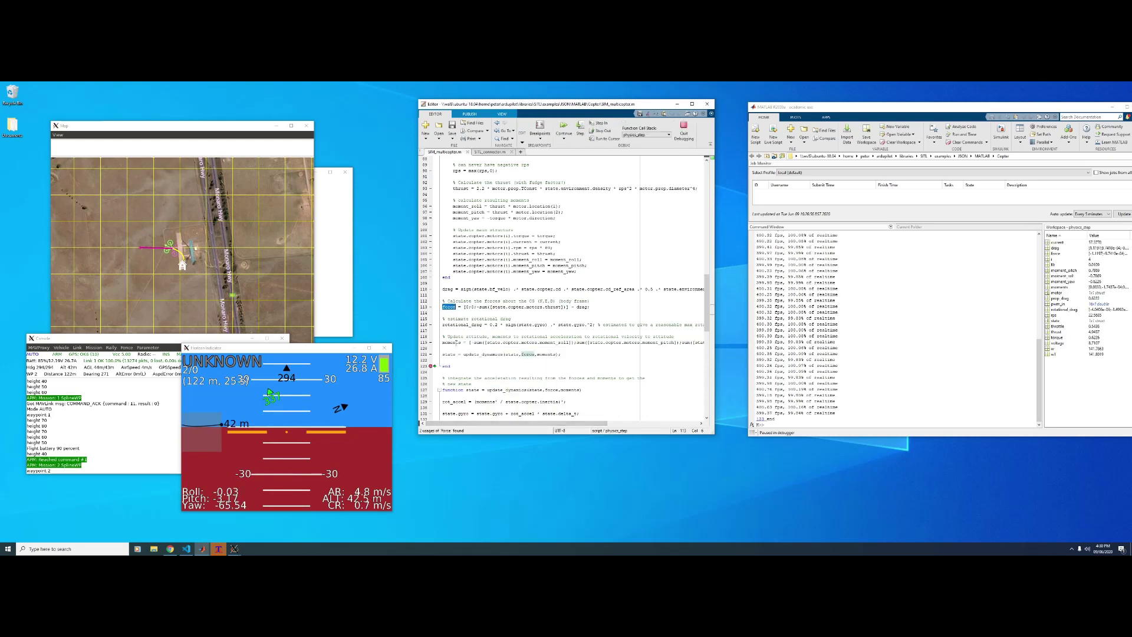
{"action": "left_click", "coordinate": [894, 403]}
{"action": "type", "text": "force"}
{"action": "key", "text": "Return"}
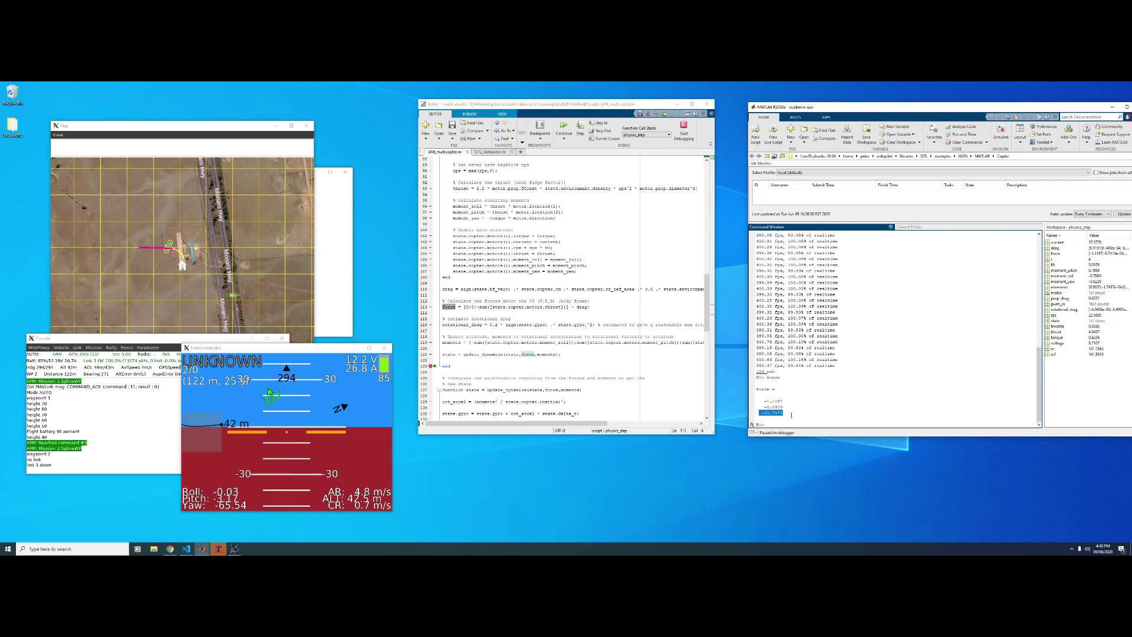
{"action": "left_click_drag", "start_coordinate": [787, 418], "coordinate": [765, 415]}
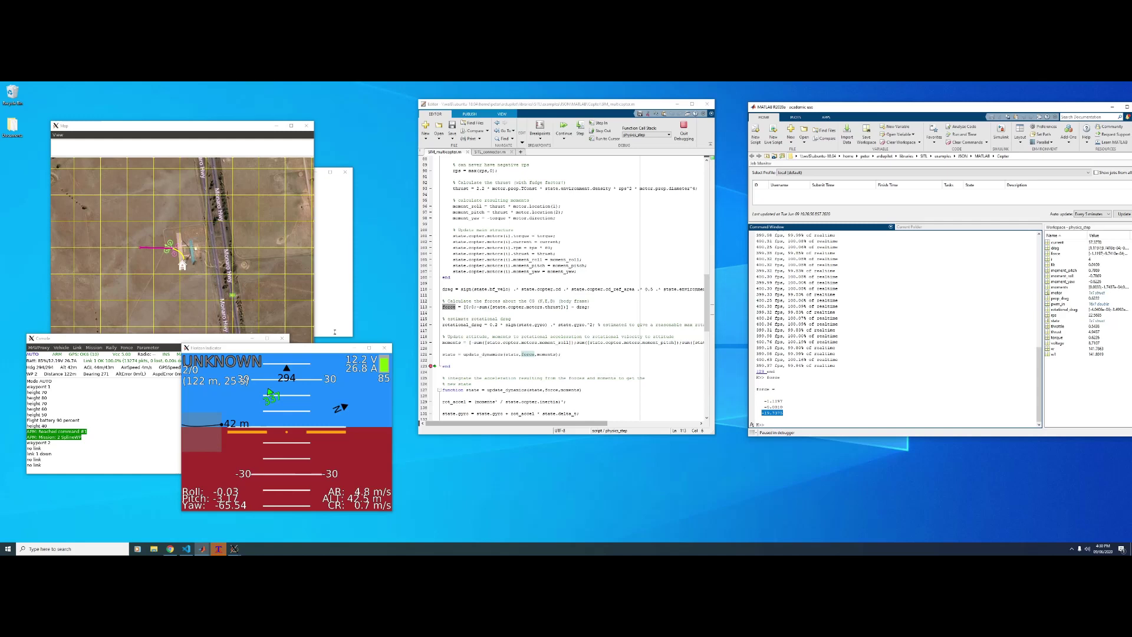
Step: Remove the line 123 breakpoint and resume the simulation with F5
{"action": "left_click_drag", "start_coordinate": [328, 348], "coordinate": [465, 353]}
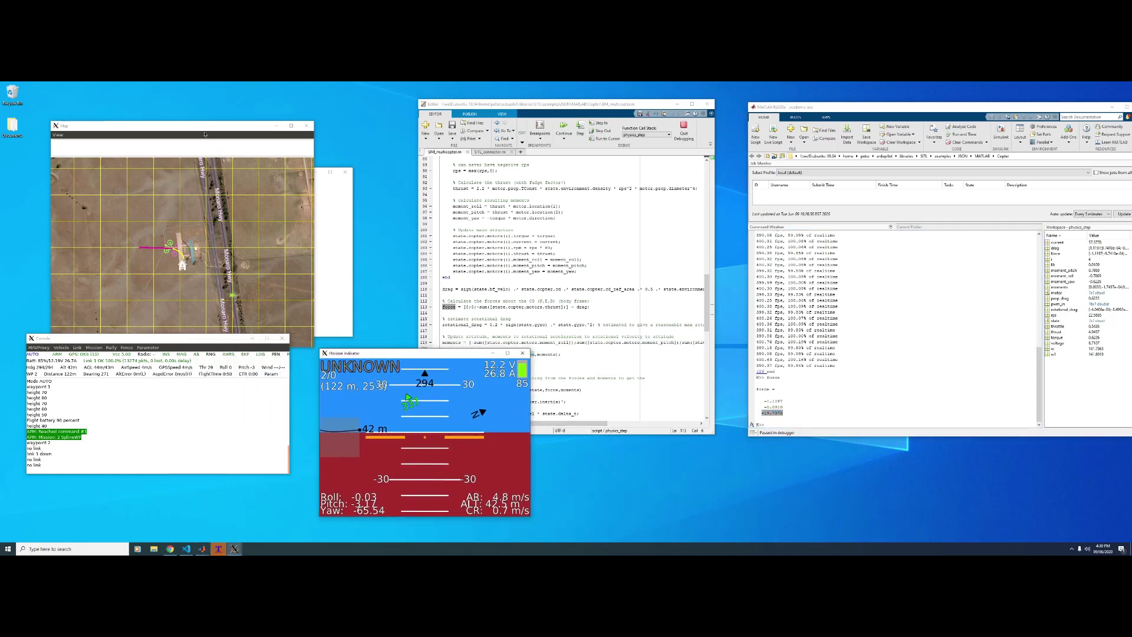
{"action": "left_click_drag", "start_coordinate": [210, 128], "coordinate": [342, 110]}
{"action": "left_click", "coordinate": [59, 470]}
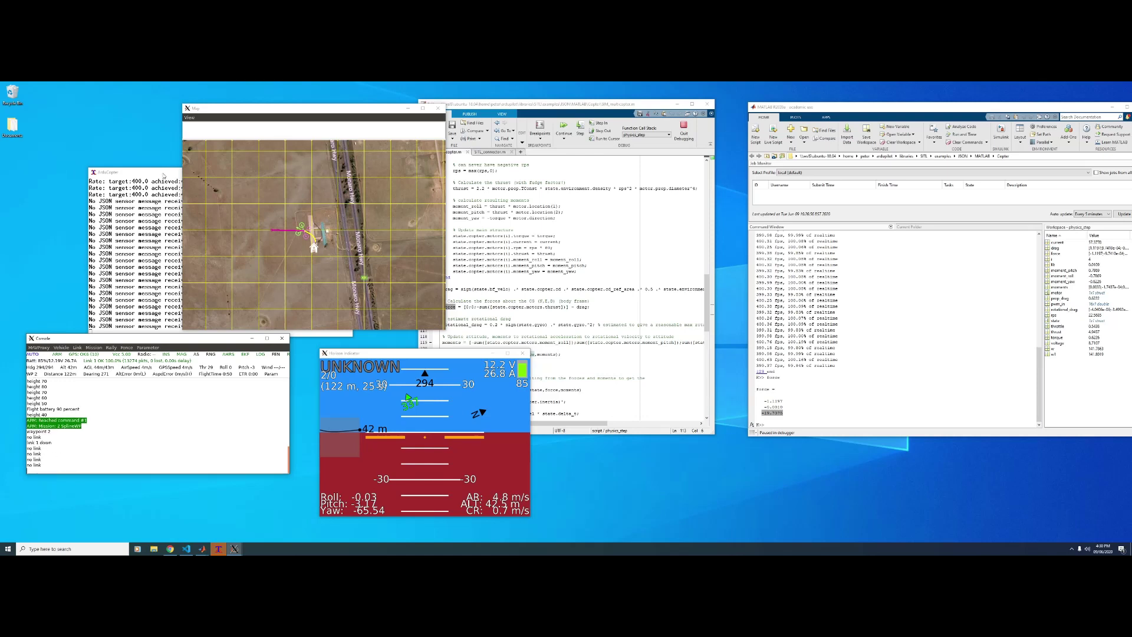
{"action": "left_click", "coordinate": [445, 371]}
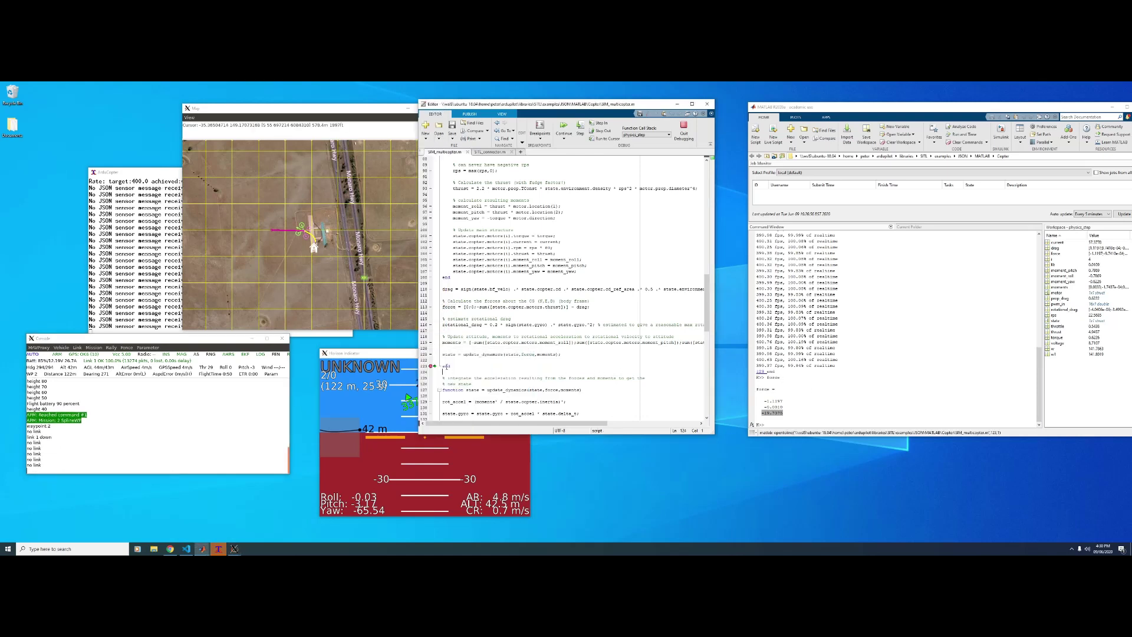
{"action": "left_click", "coordinate": [430, 366]}
{"action": "key", "text": "F5"}
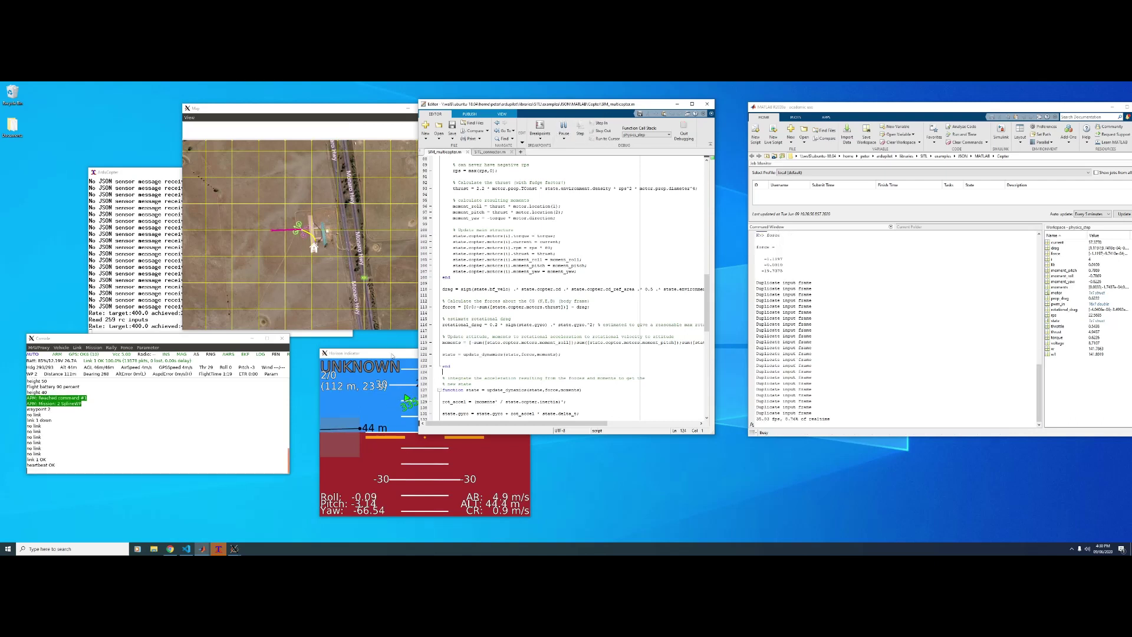
{"action": "left_click_drag", "start_coordinate": [390, 357], "coordinate": [297, 345]}
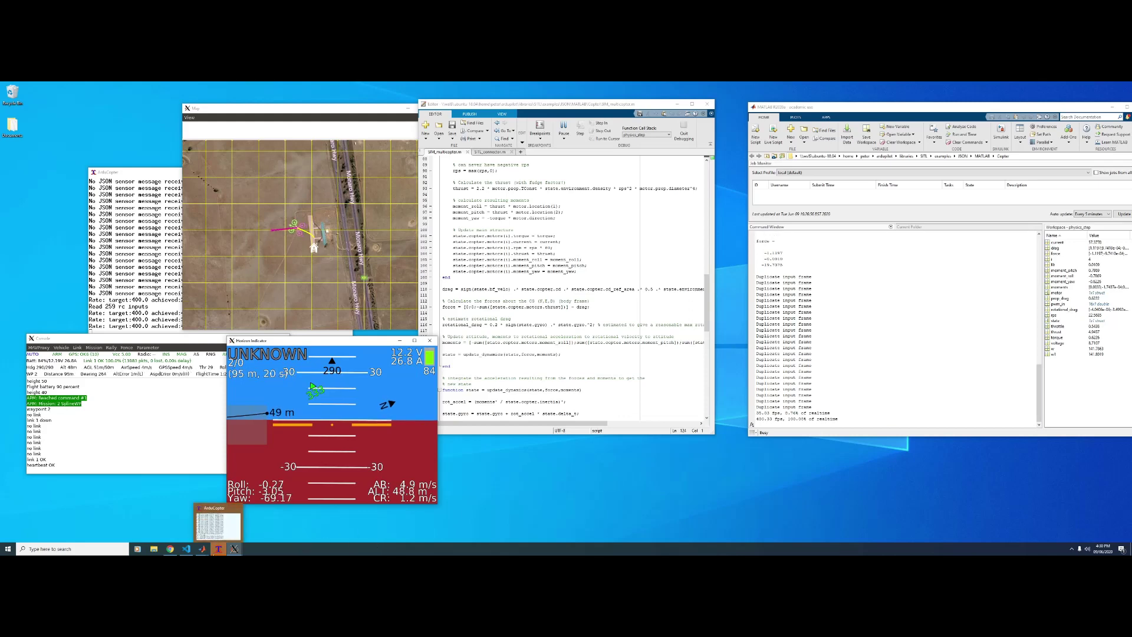
{"action": "left_click", "coordinate": [192, 551]}
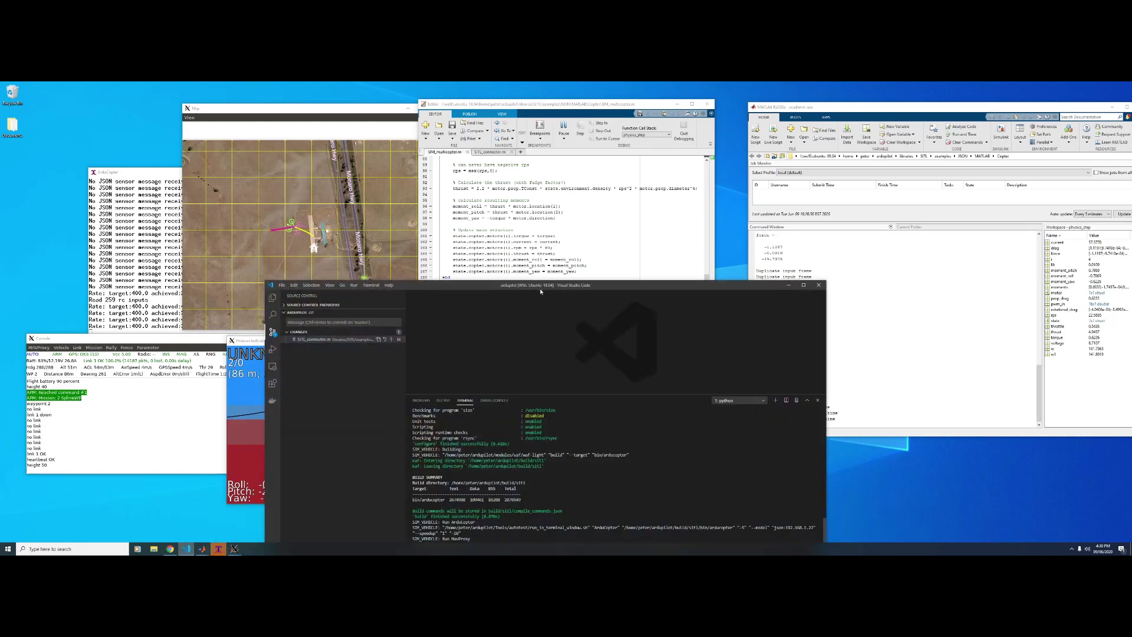
Step: Run 'speedup 5' at the MAVProxy prompt and move VS Code off the map and HUD
{"action": "left_click_drag", "start_coordinate": [539, 287], "coordinate": [455, 143]}
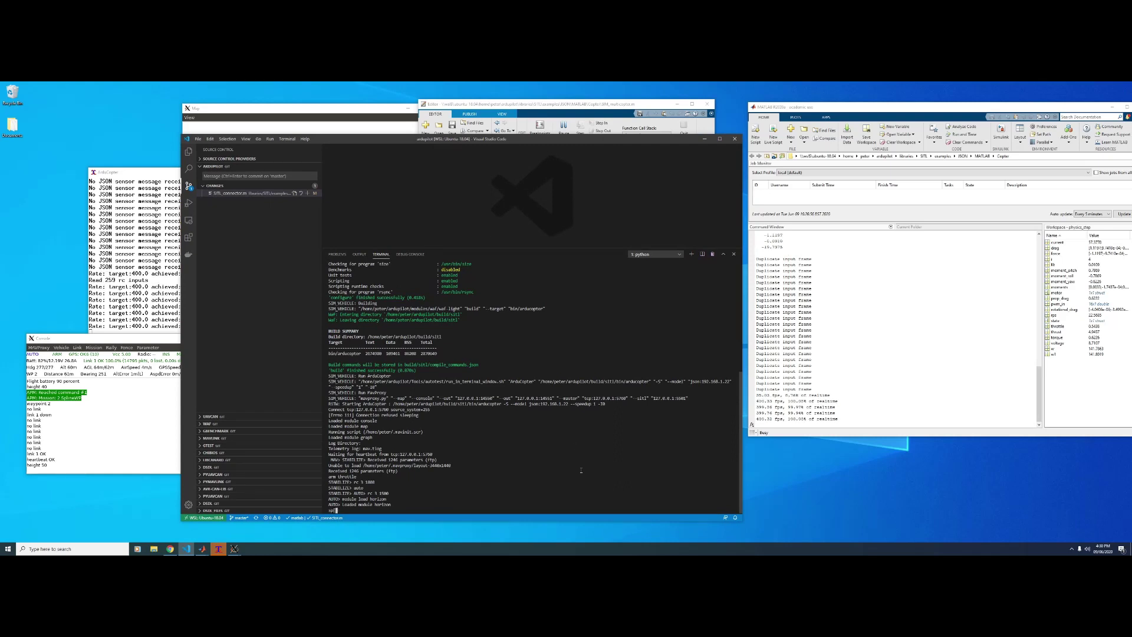
{"action": "type", "text": "edup "}
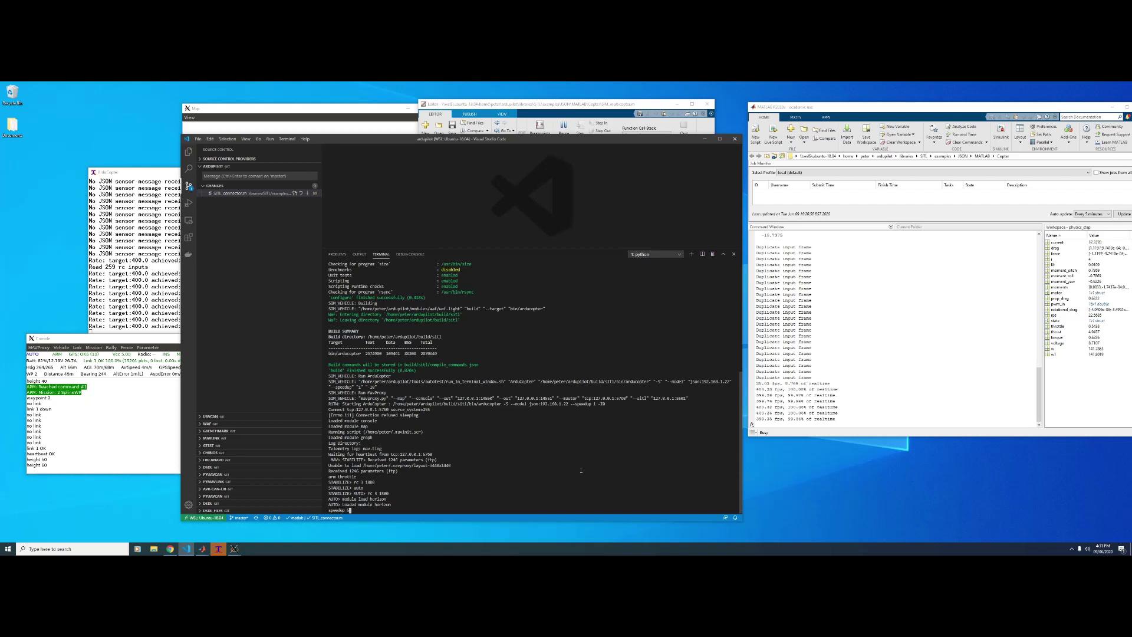
{"action": "type", "text": "5"}
{"action": "key", "text": "Return"}
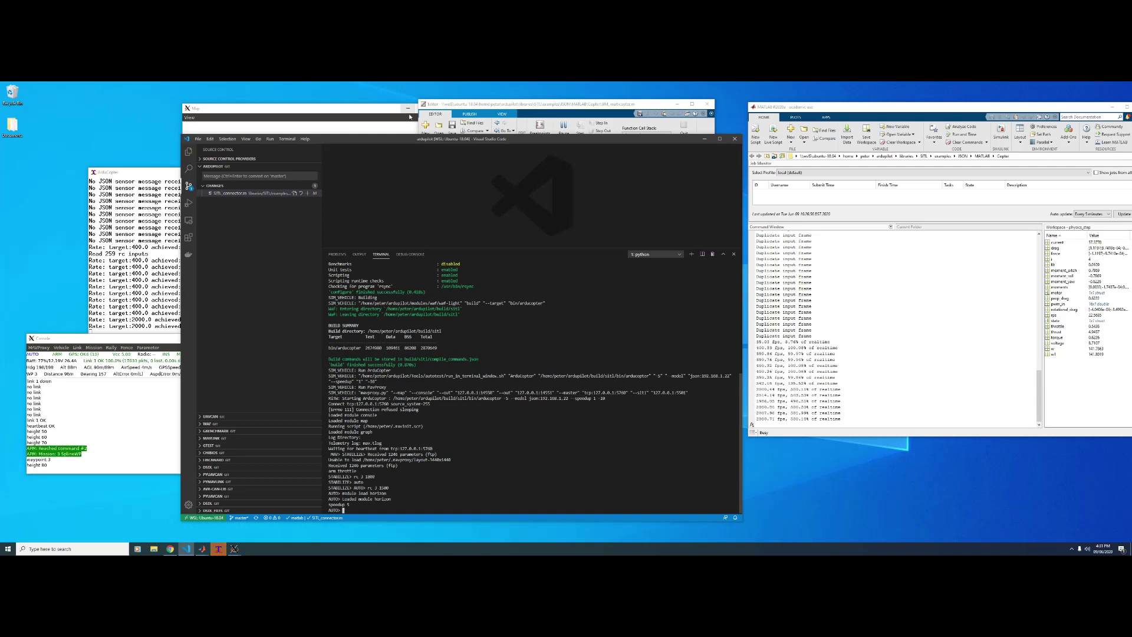
{"action": "left_click_drag", "start_coordinate": [389, 140], "coordinate": [409, 417]}
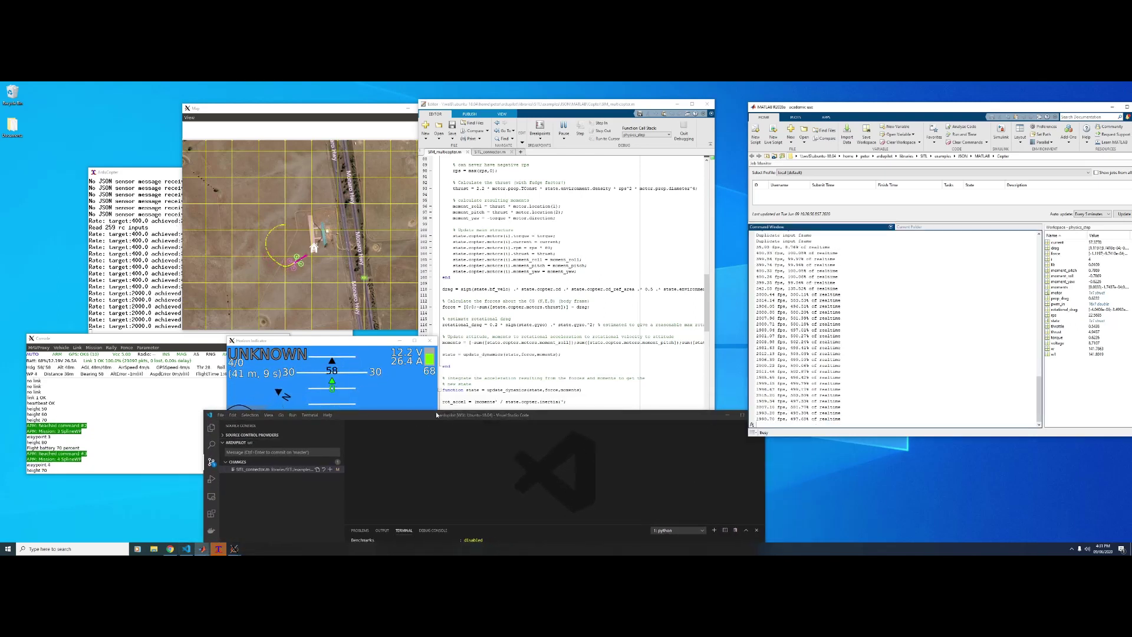
{"action": "left_click_drag", "start_coordinate": [435, 415], "coordinate": [573, 120]}
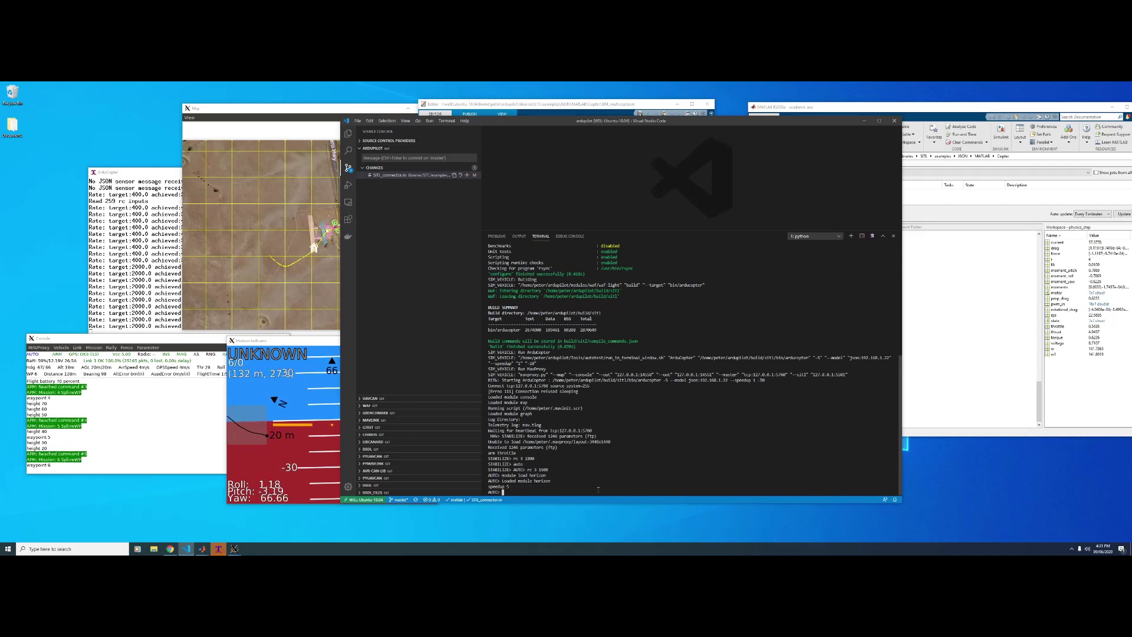
Step: Run 'speedup 1', then 'param set SIM_RATE_HZ 1000'
{"action": "type", "text": "speed"}
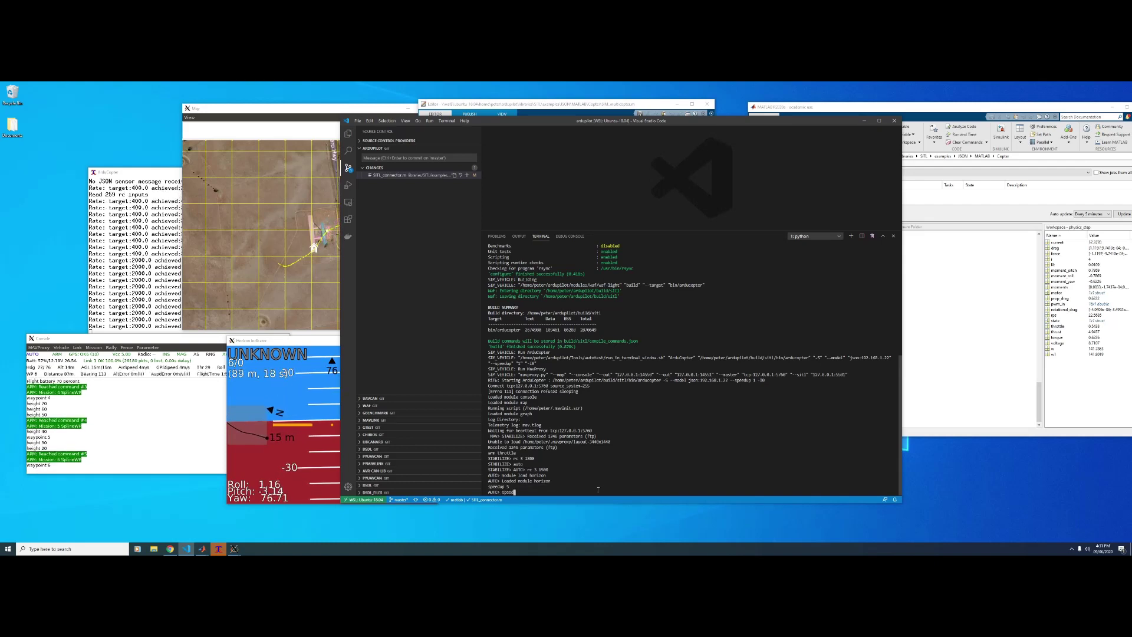
{"action": "type", "text": "up "}
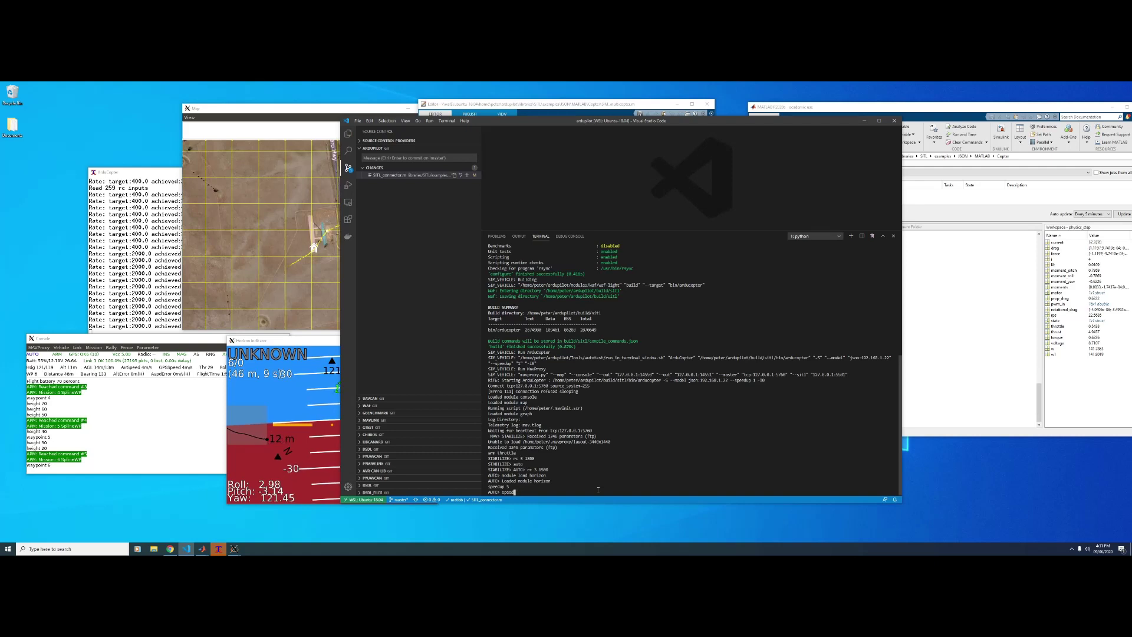
{"action": "type", "text": "1"}
{"action": "key", "text": "Return"}
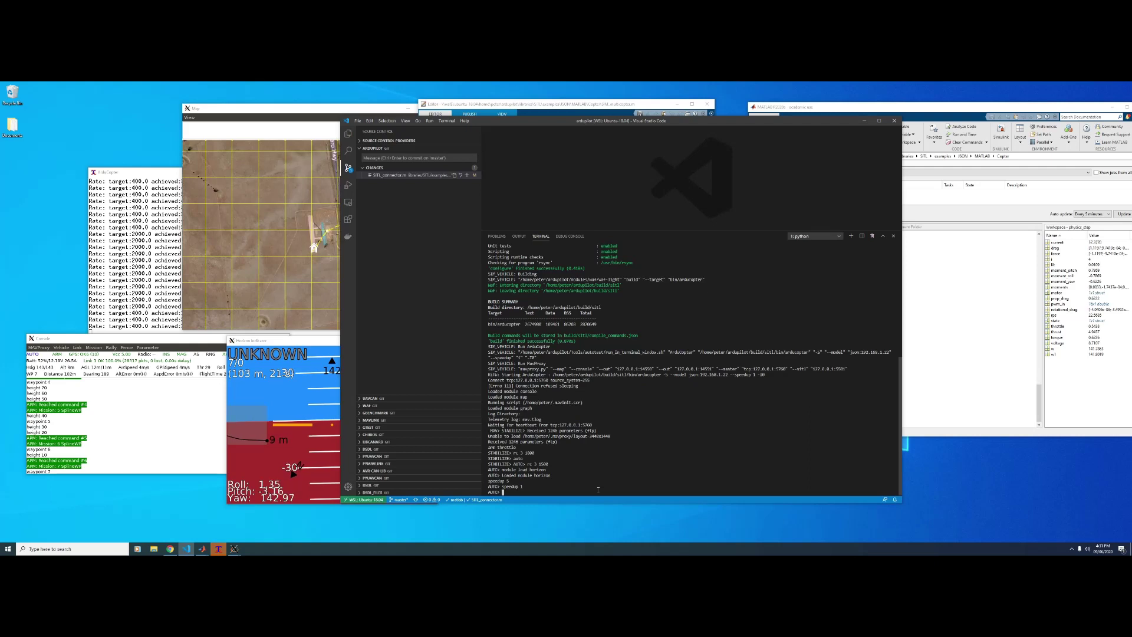
{"action": "type", "text": "am "}
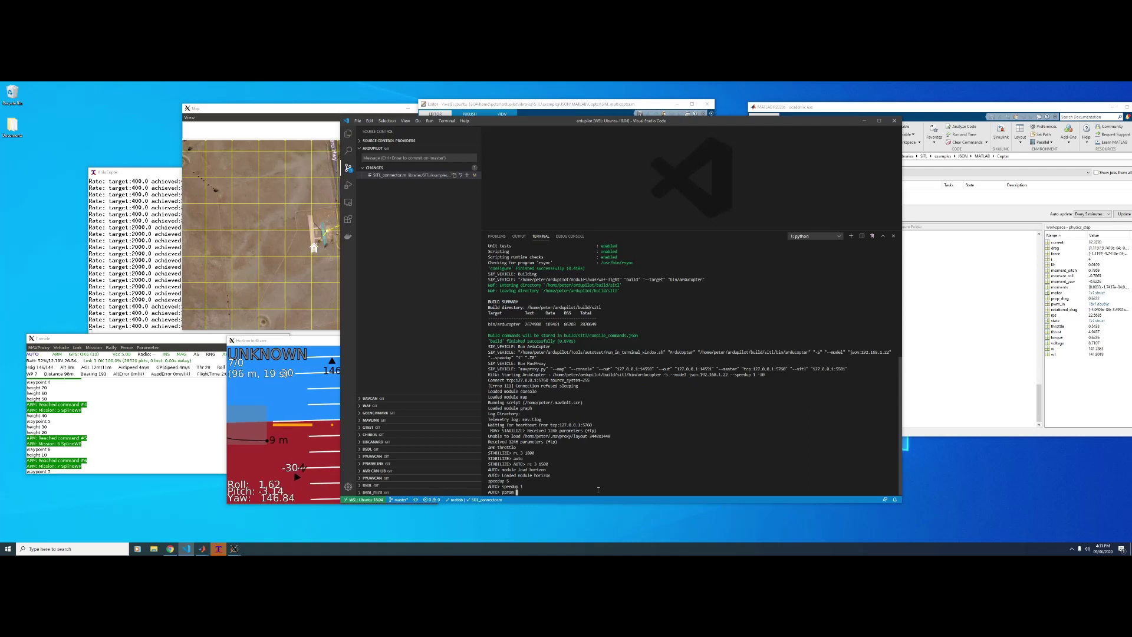
{"action": "type", "text": "set "}
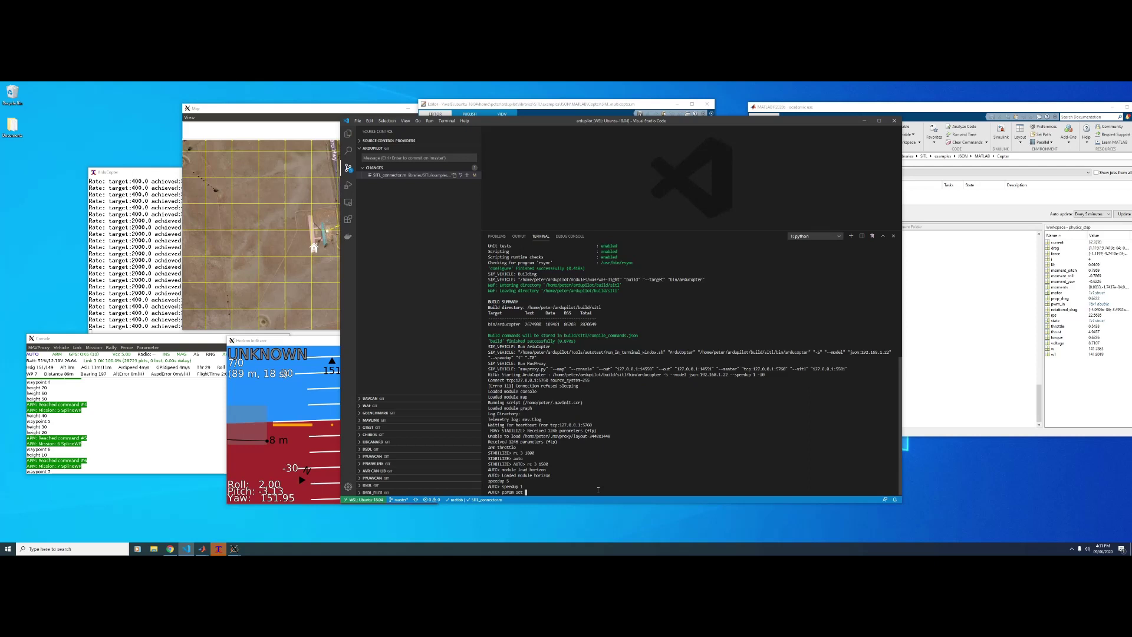
{"action": "type", "text": "SIM"}
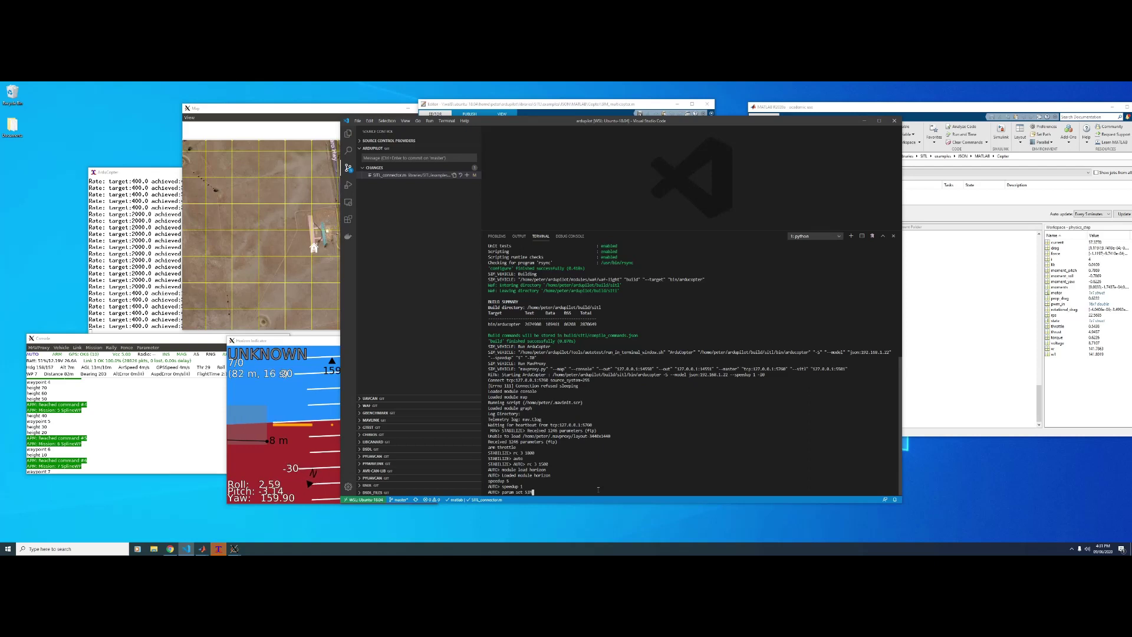
{"action": "type", "text": "_RATE_"}
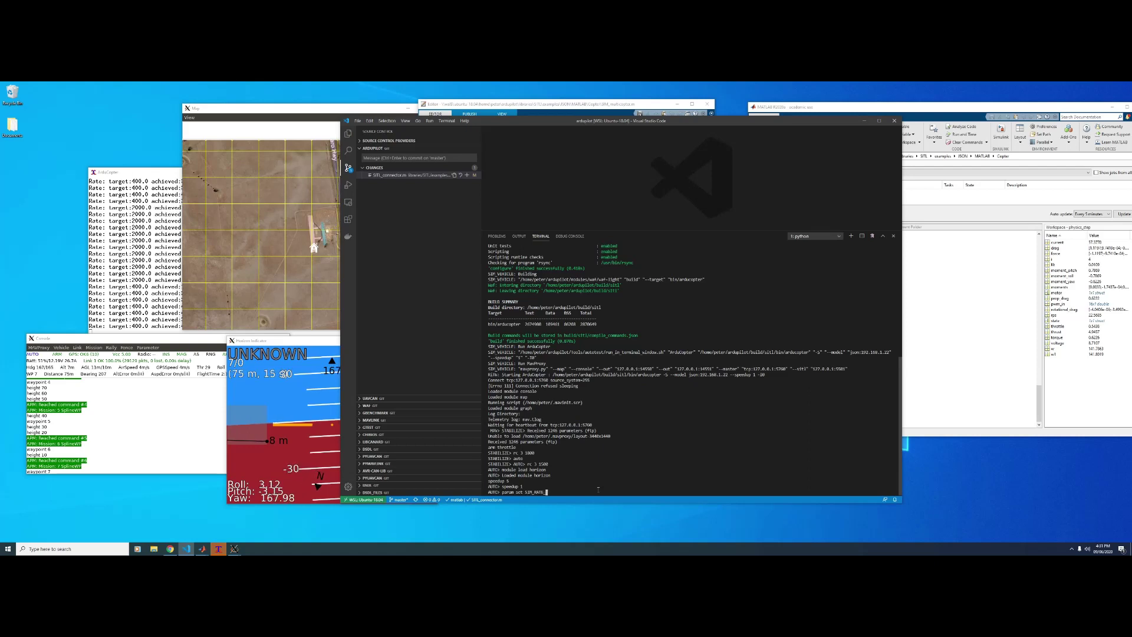
{"action": "type", "text": "HZ"}
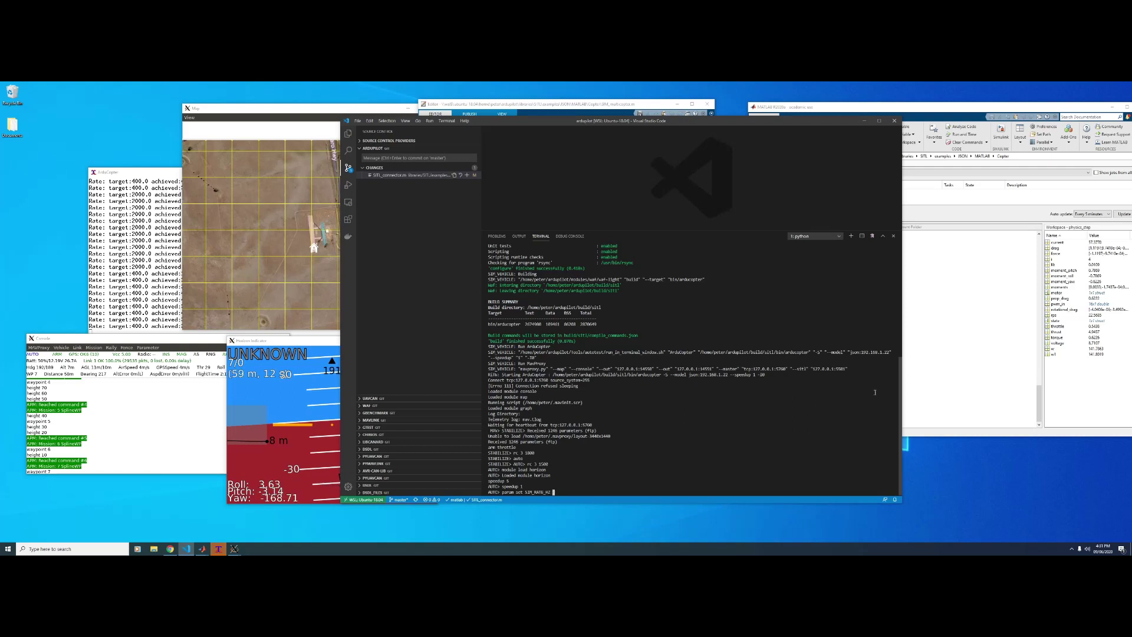
{"action": "key", "text": "alt+Tab"}
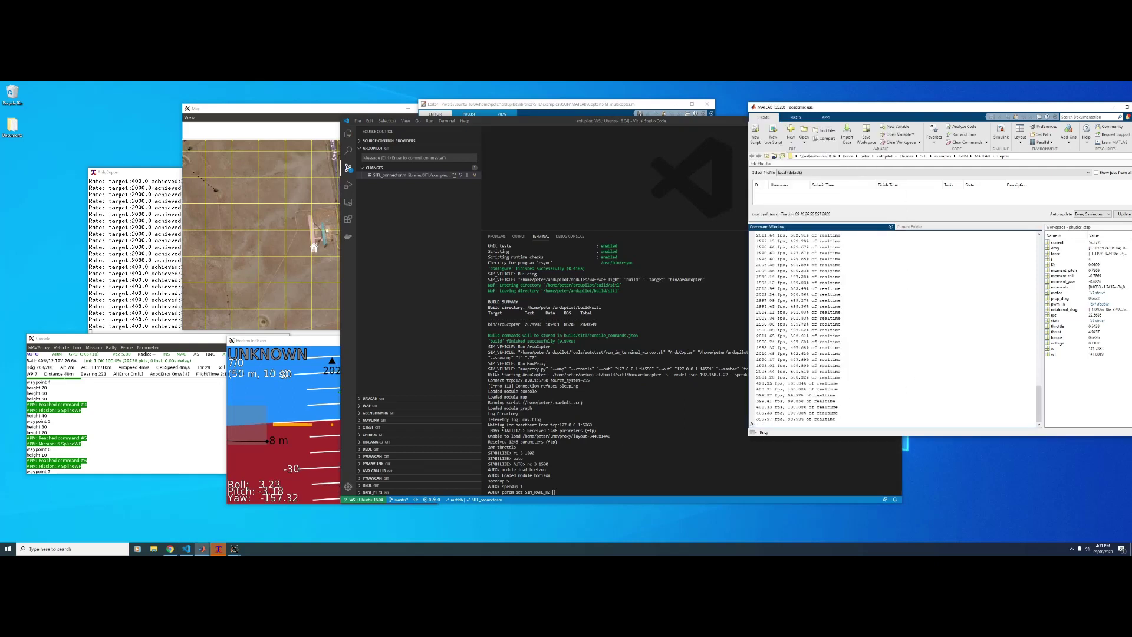
{"action": "left_click", "coordinate": [665, 481]}
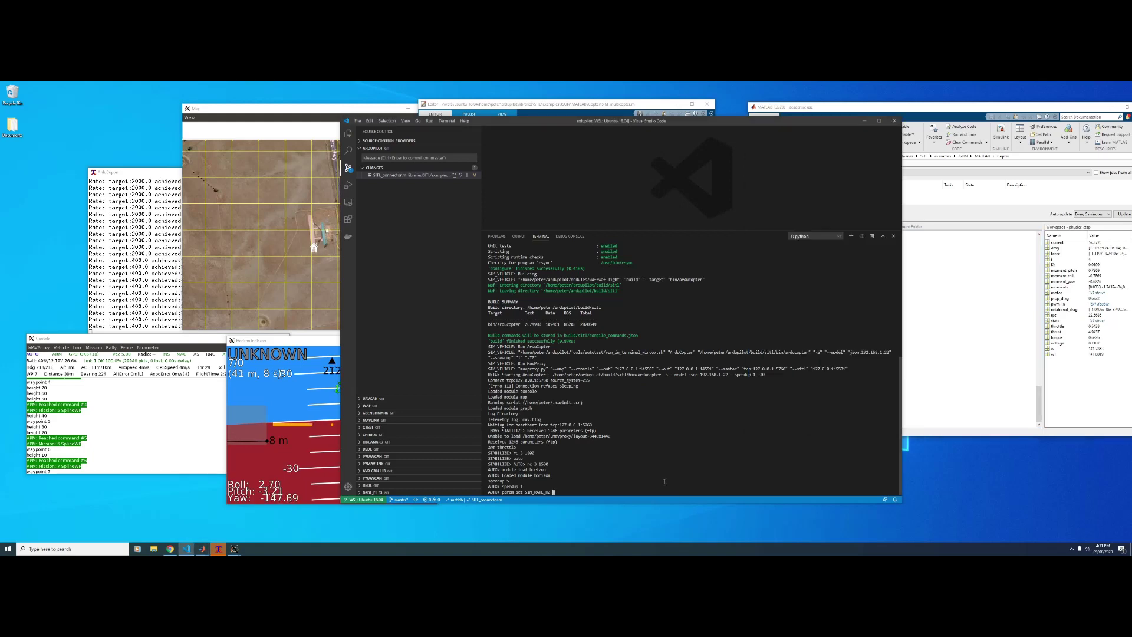
{"action": "key", "text": "Return"}
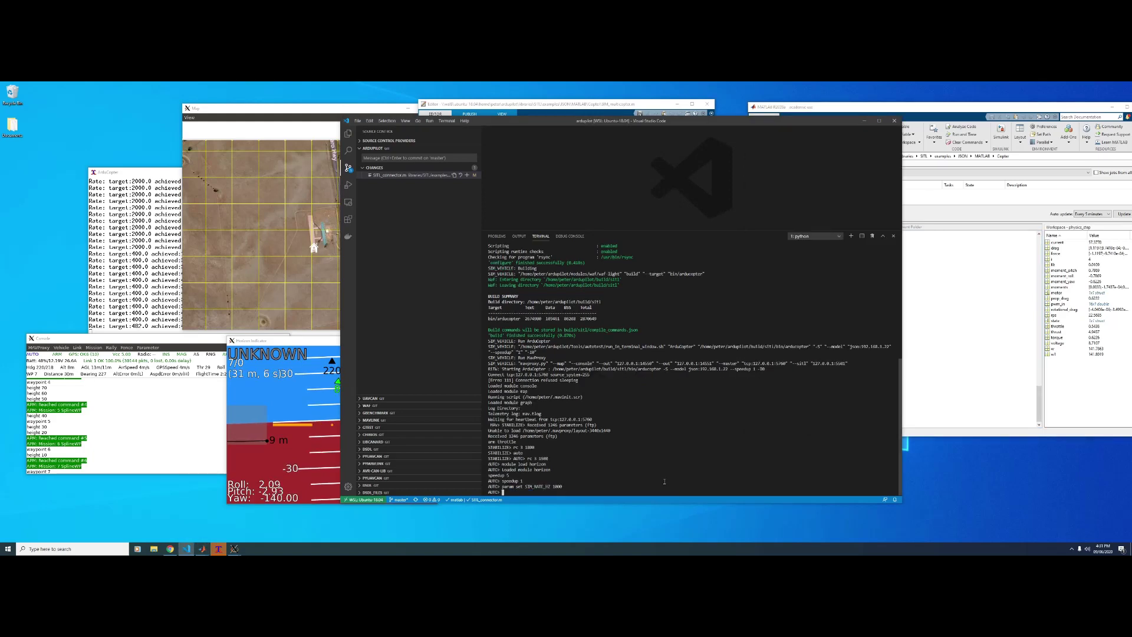
Step: Check MATLAB's log showing about 1000 fps at 100% realtime, then restore the VS Code terminal
{"action": "key", "text": "alt+Tab"}
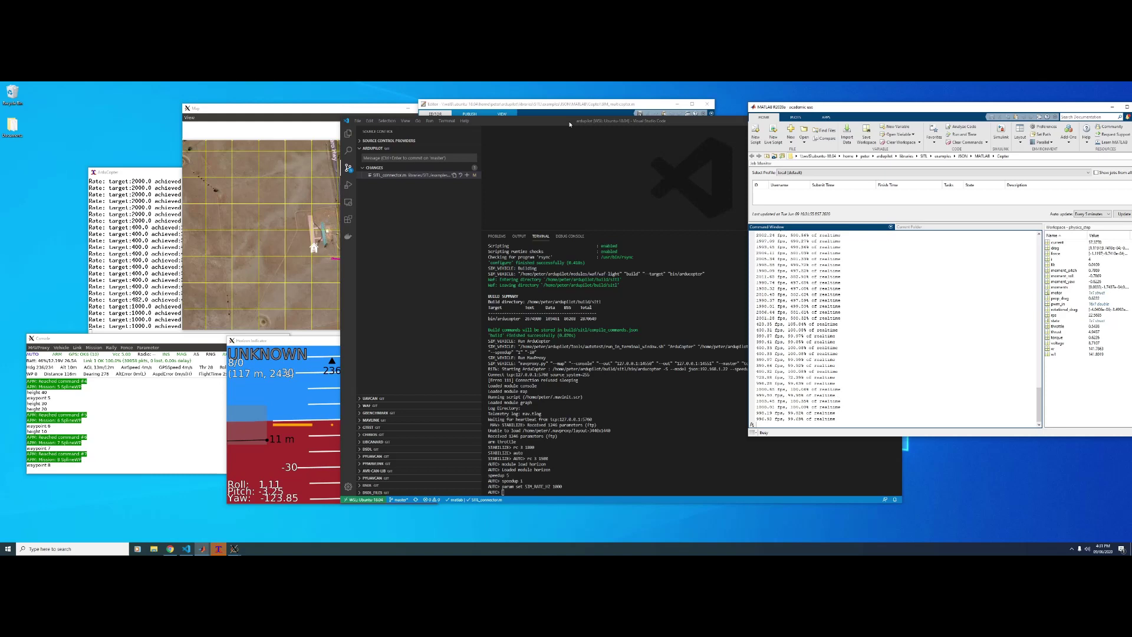
{"action": "left_click_drag", "start_coordinate": [569, 121], "coordinate": [536, 442]}
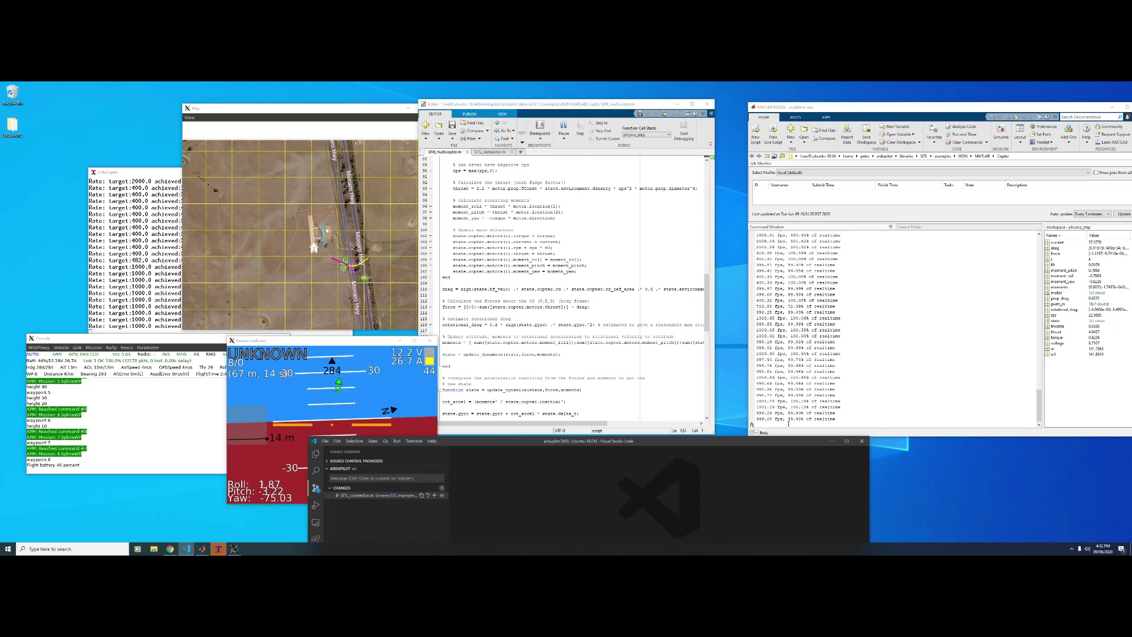
{"action": "left_click_drag", "start_coordinate": [854, 420], "coordinate": [761, 423]}
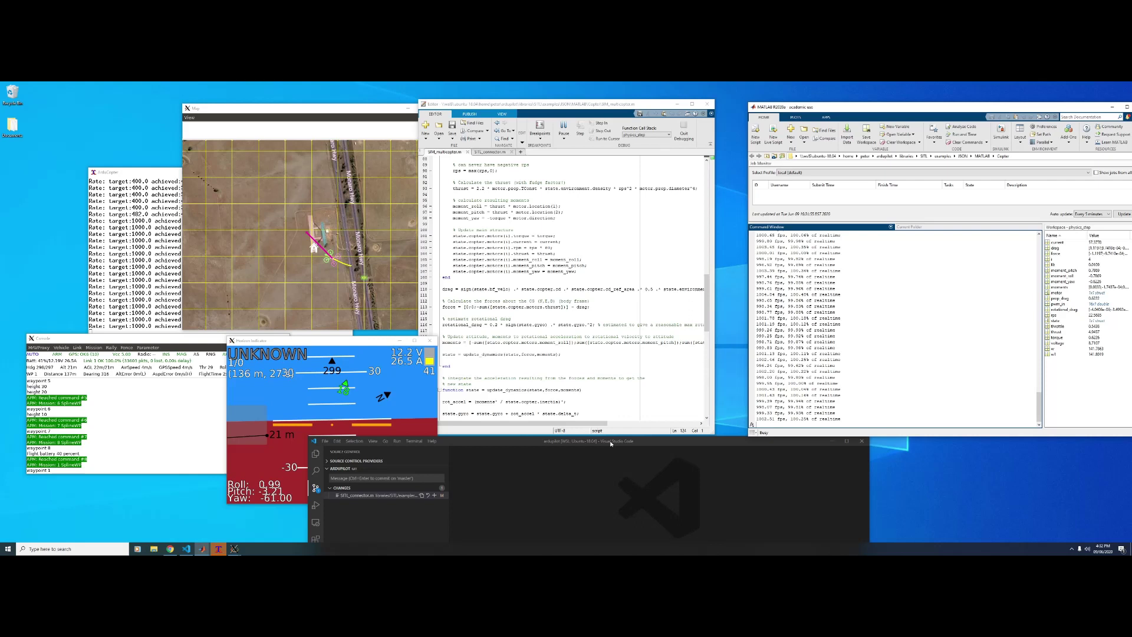
{"action": "mouse_move", "coordinate": [611, 444]}
{"action": "left_mouse_down"}
{"action": "mouse_move", "coordinate": [610, 461]}
{"action": "mouse_move", "coordinate": [614, 447]}
{"action": "left_mouse_up"}
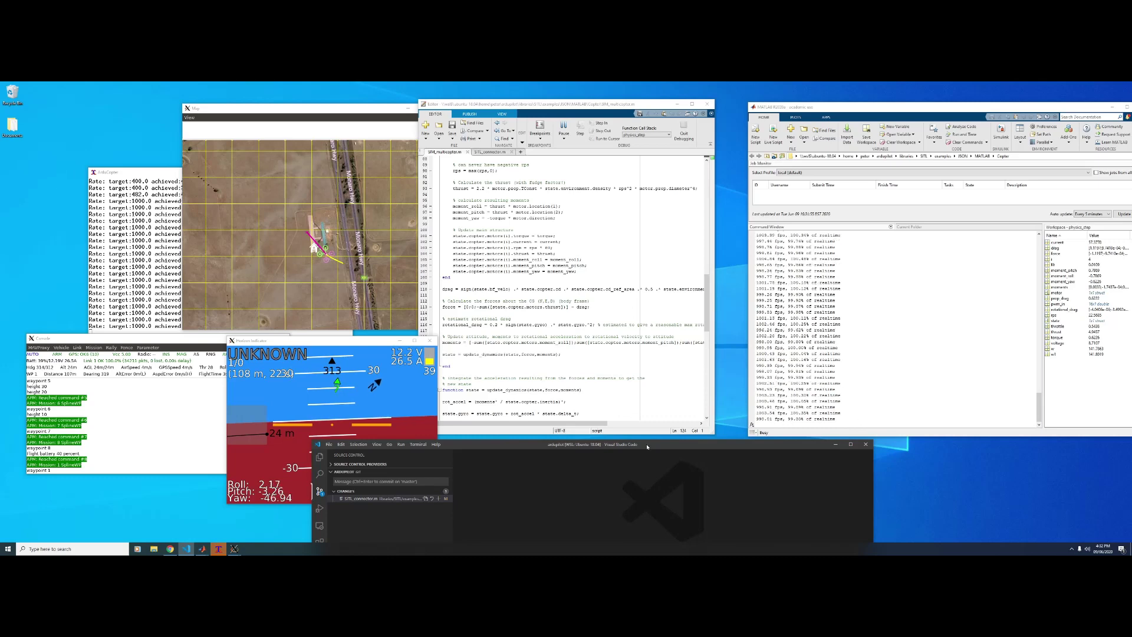
{"action": "left_click_drag", "start_coordinate": [590, 444], "coordinate": [488, 116]}
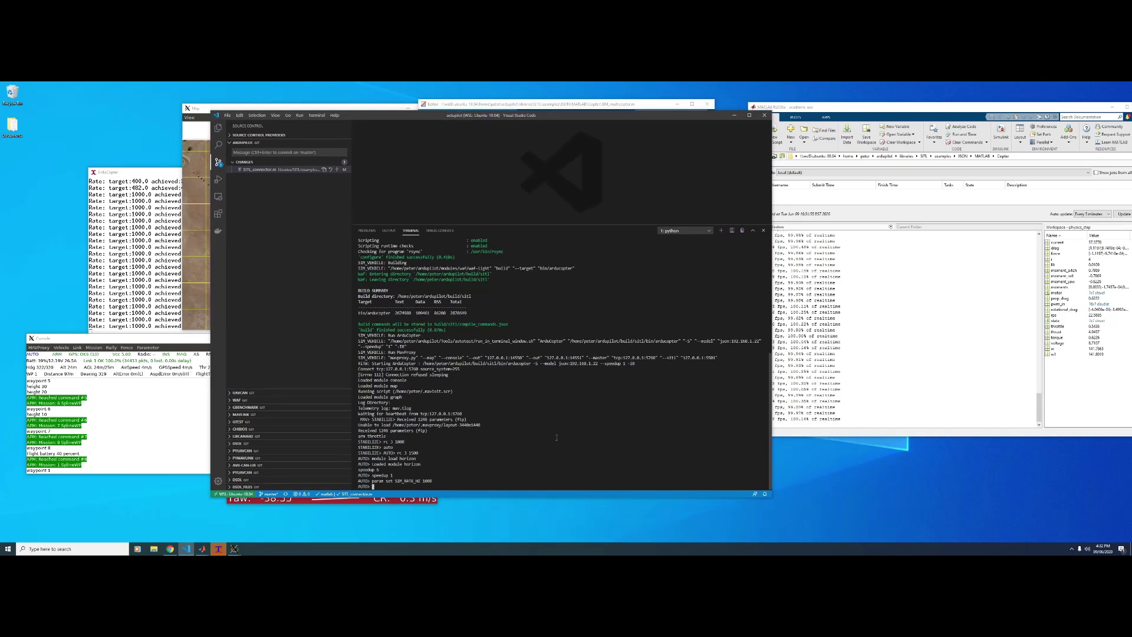
{"action": "key", "text": "Up"}
{"action": "key", "text": "Left"}
{"action": "key", "text": "Left"}
{"action": "key", "text": "Left"}
{"action": "key", "text": "BackSpace"}
{"action": "type", "text": "5"}
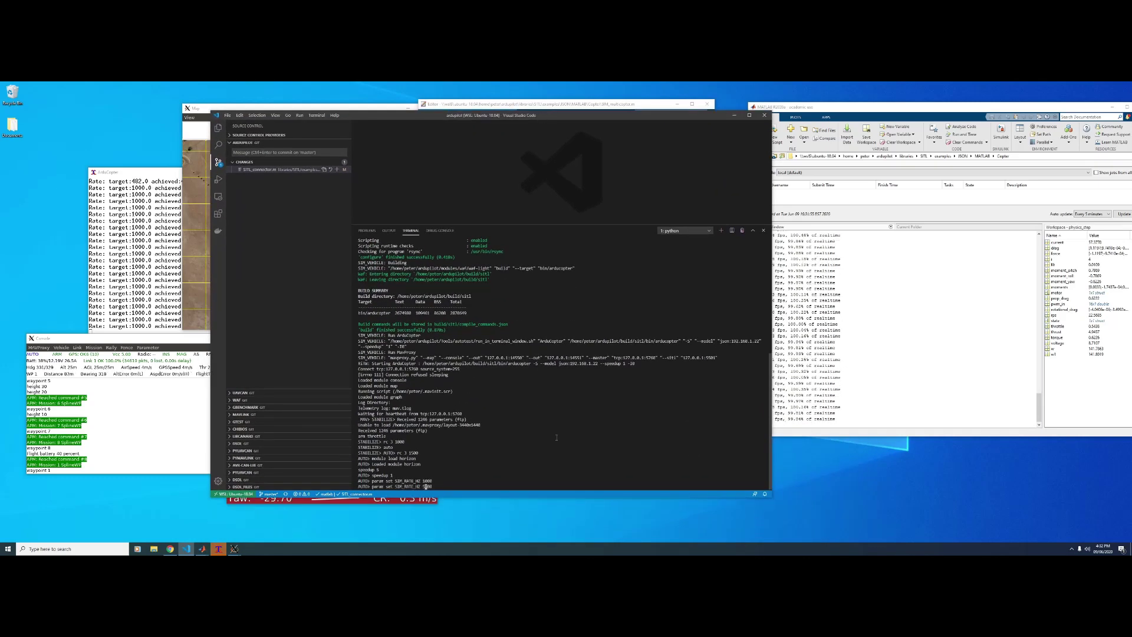
{"action": "key", "text": "Return"}
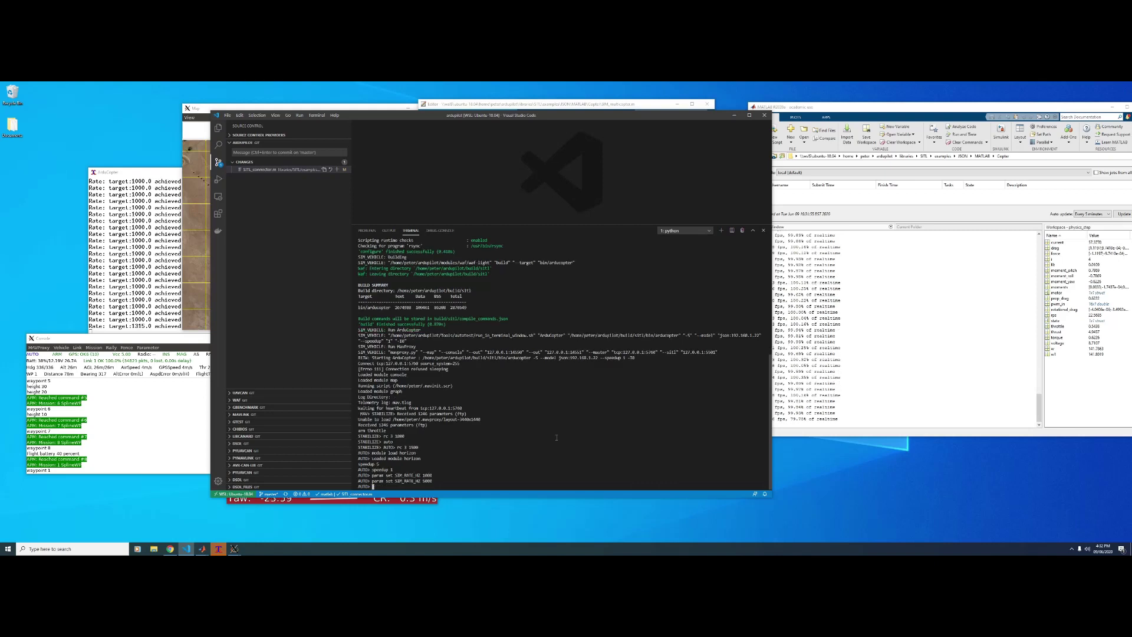
{"action": "left_click", "coordinate": [828, 421]}
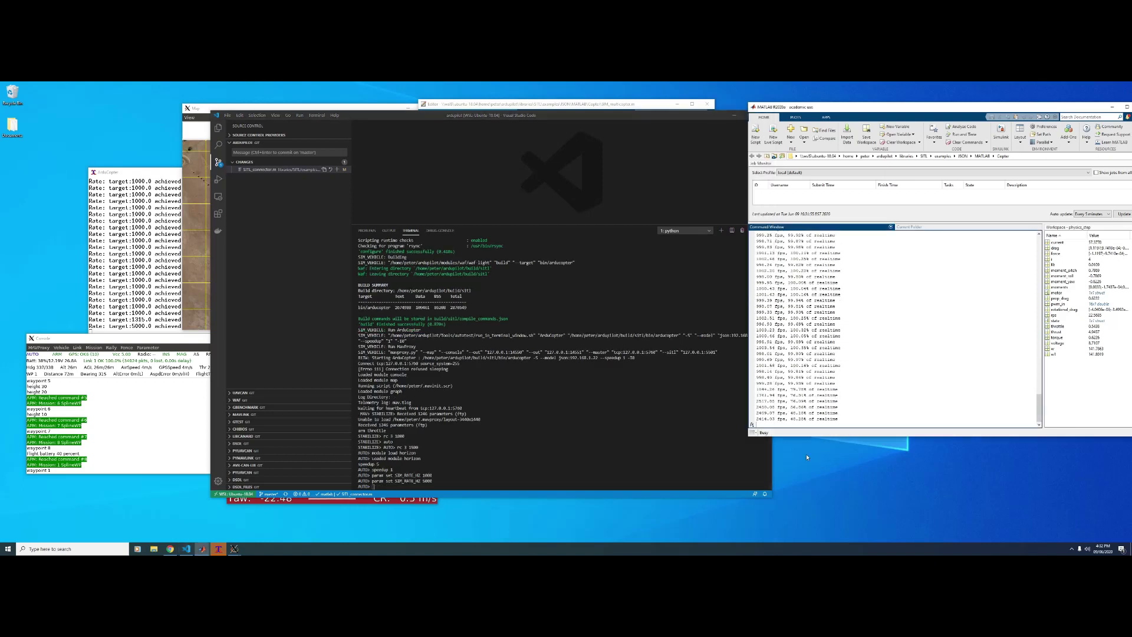
{"action": "left_click_drag", "start_coordinate": [755, 419], "coordinate": [770, 422]}
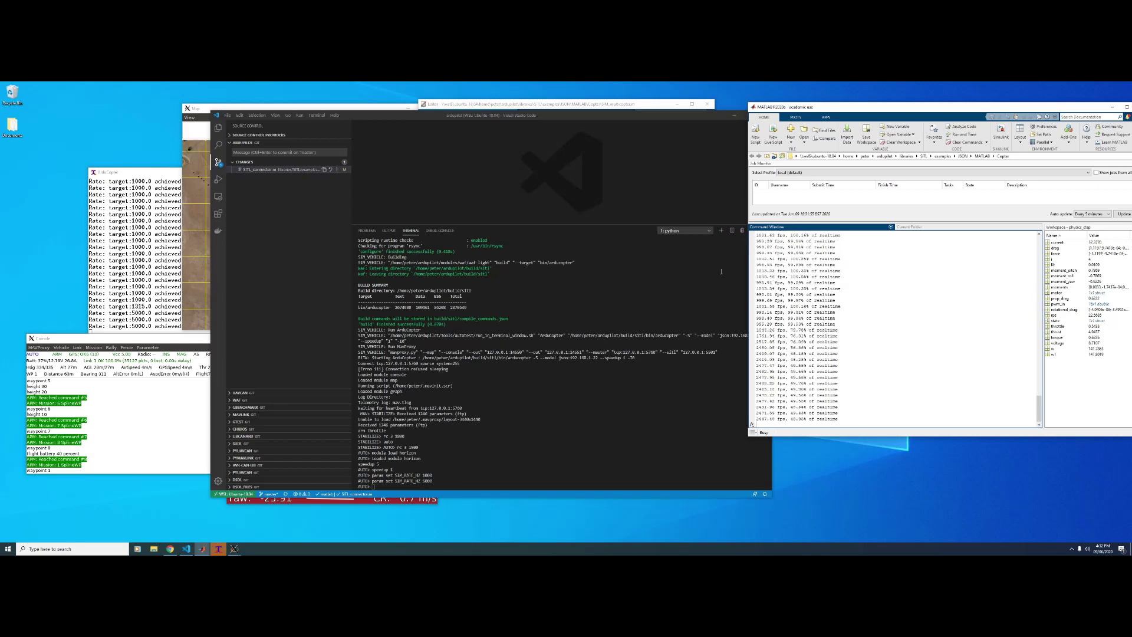
{"action": "left_click_drag", "start_coordinate": [599, 116], "coordinate": [706, 447]}
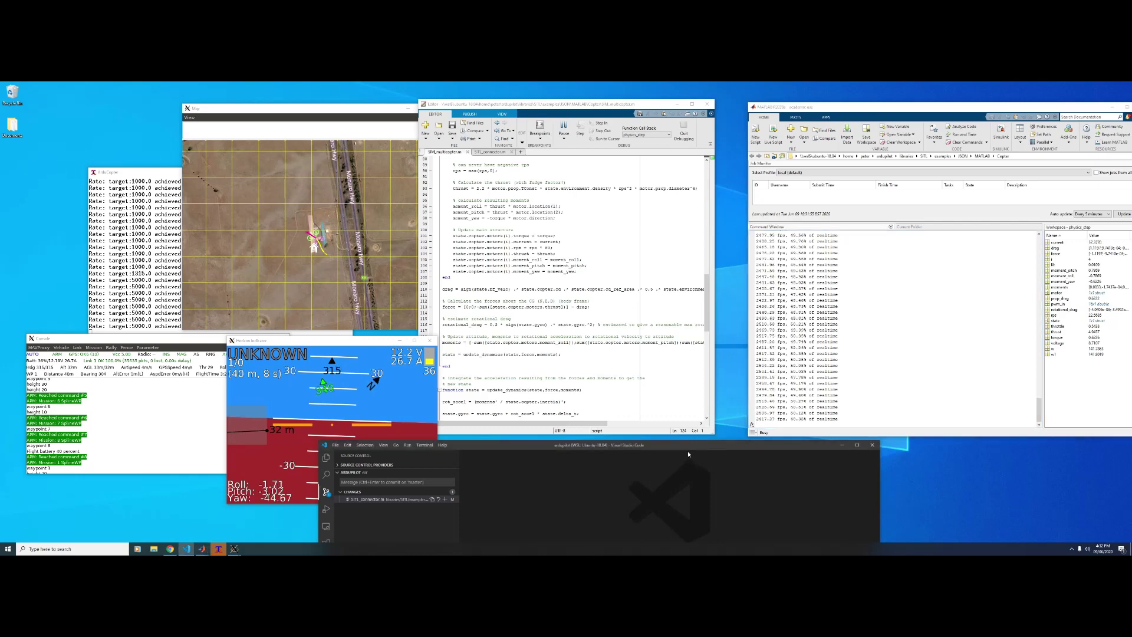
Step: Change 'param set SIM_RATE_HZ 5000' to 400 in MAVProxy and uncover MATLAB's fps output
{"action": "left_click_drag", "start_coordinate": [687, 451], "coordinate": [596, 118]}
{"action": "key", "text": "Up"}
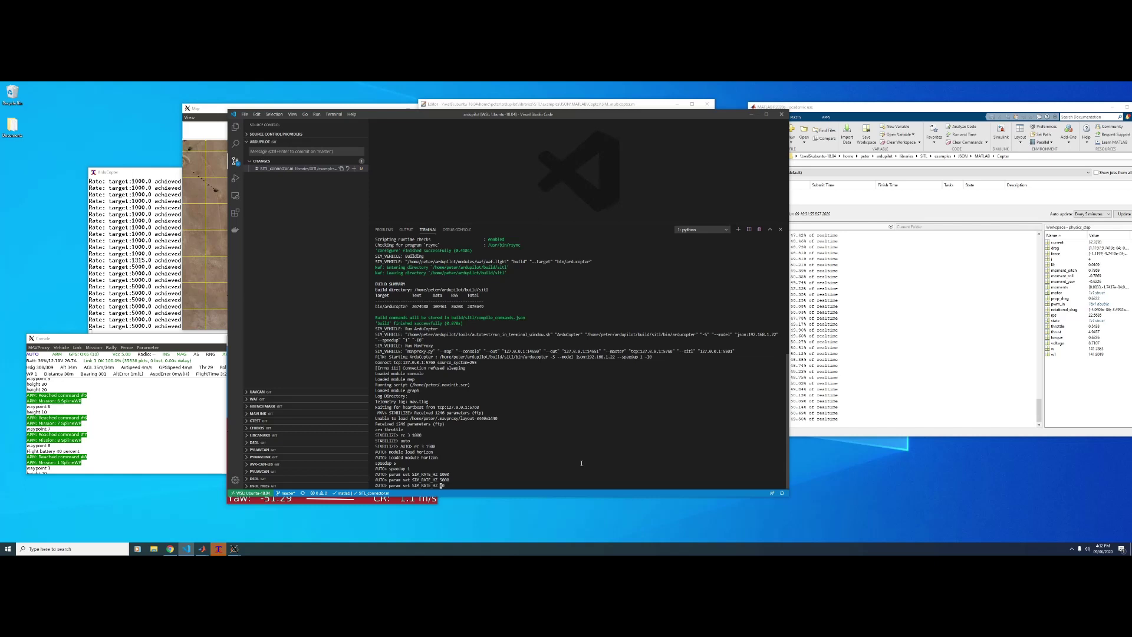
{"action": "key", "text": "BackSpace"}
{"action": "key", "text": "BackSpace"}
{"action": "type", "text": "400"}
{"action": "key", "text": "Return"}
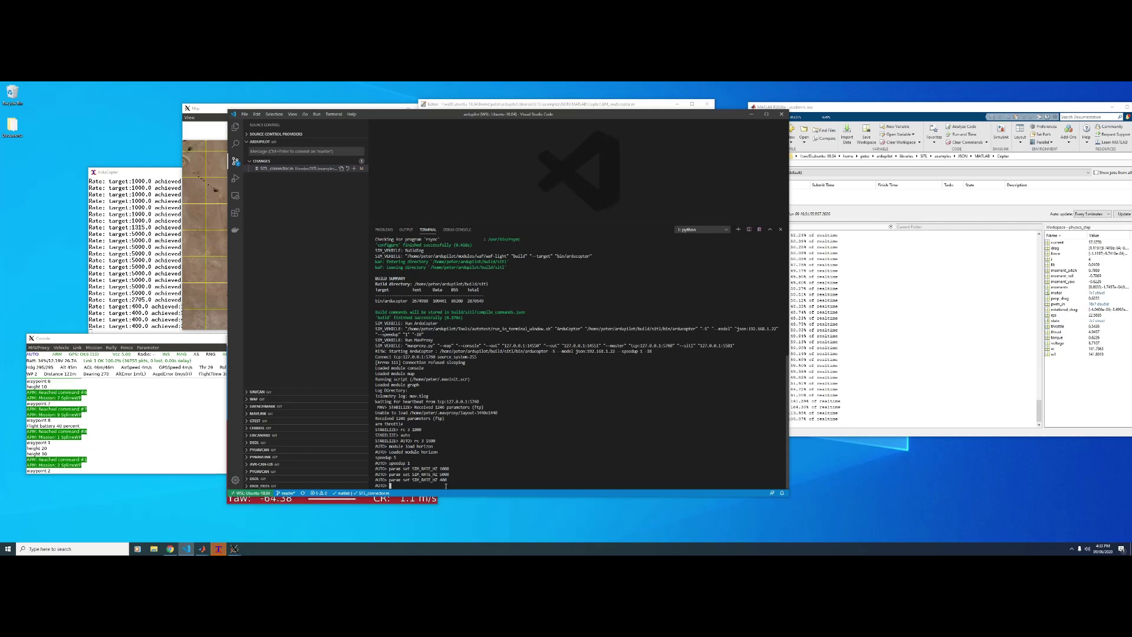
{"action": "left_click_drag", "start_coordinate": [523, 120], "coordinate": [626, 123]}
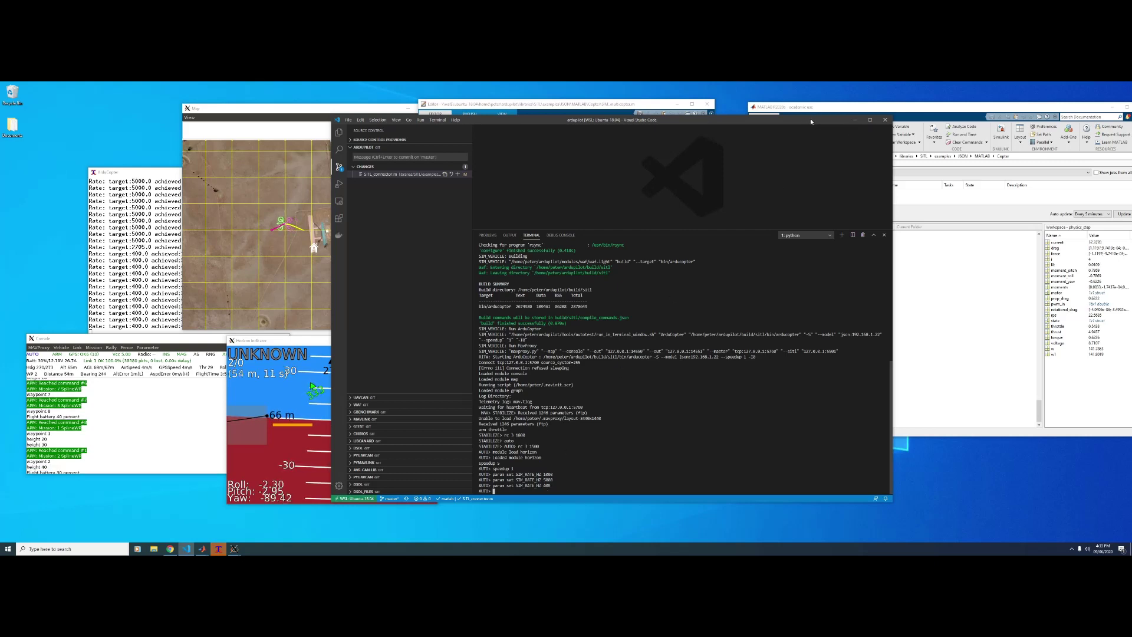
{"action": "left_click_drag", "start_coordinate": [805, 117], "coordinate": [710, 423]}
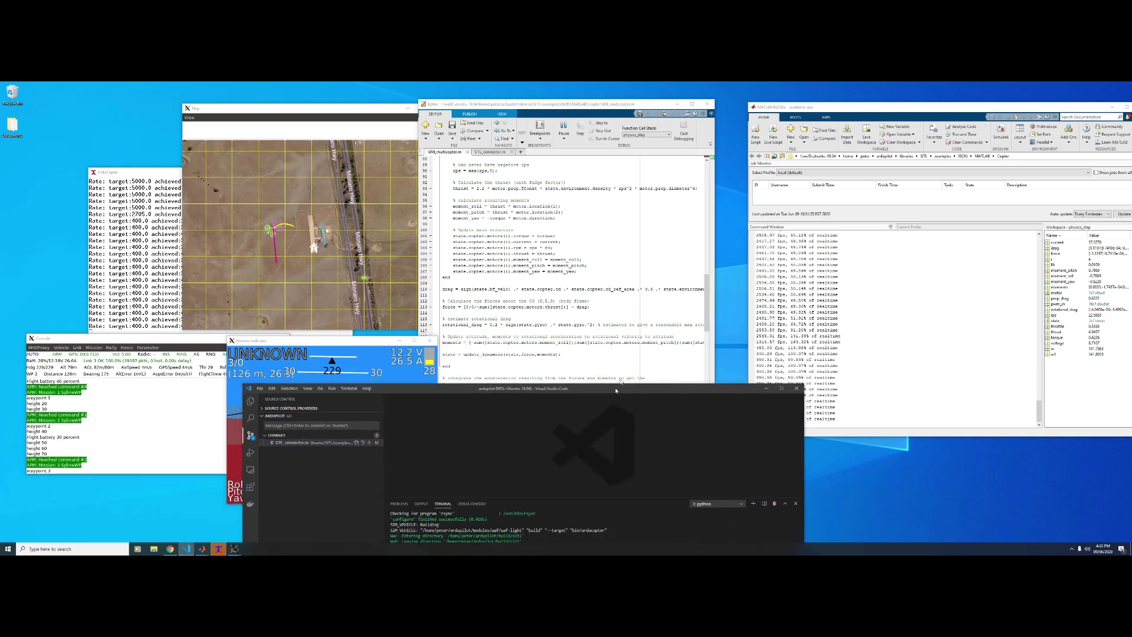
Step: Stop SITL and rerun the sim_vehicle.py -v ArduCopter -f json:192.168.1.22 command
{"action": "left_click_drag", "start_coordinate": [614, 417], "coordinate": [662, 102]}
{"action": "key", "text": "ctrl+c"}
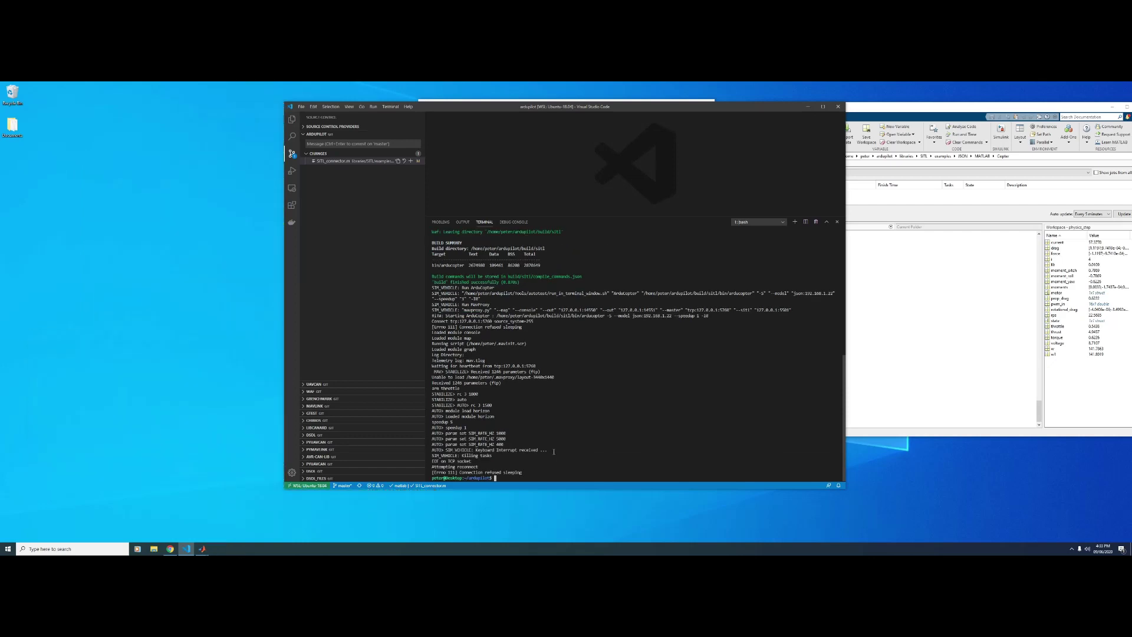
{"action": "key", "text": "Up"}
{"action": "key", "text": "Return"}
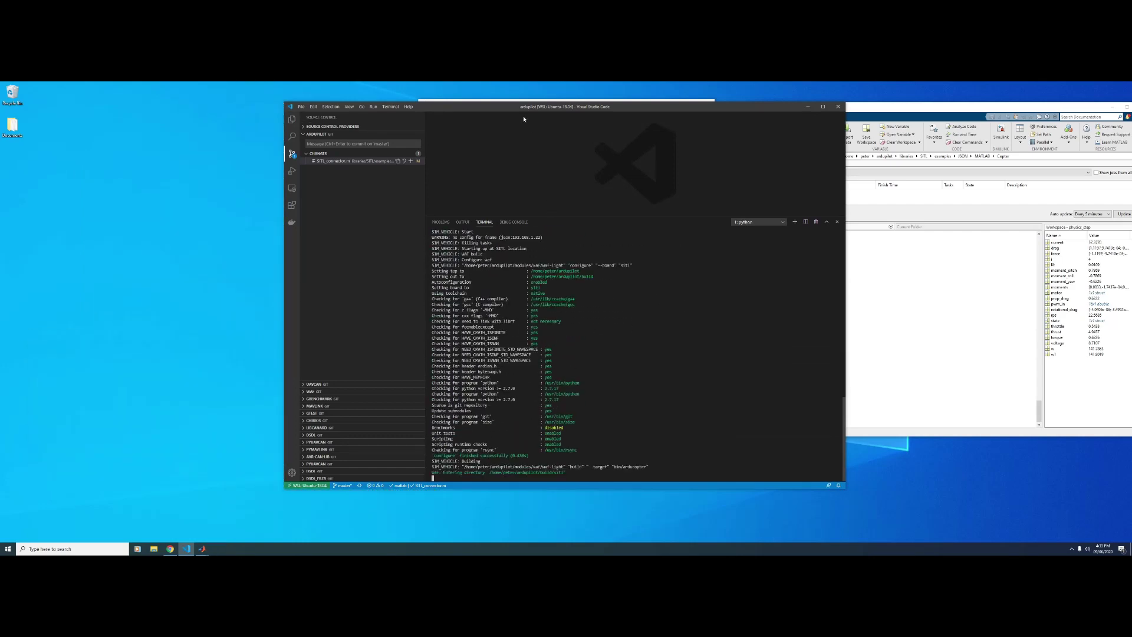
Step: Inspect MATLAB's Controller reset, connection and fps lines, then bring the VS Code terminal back
{"action": "left_click_drag", "start_coordinate": [510, 103], "coordinate": [420, 356]}
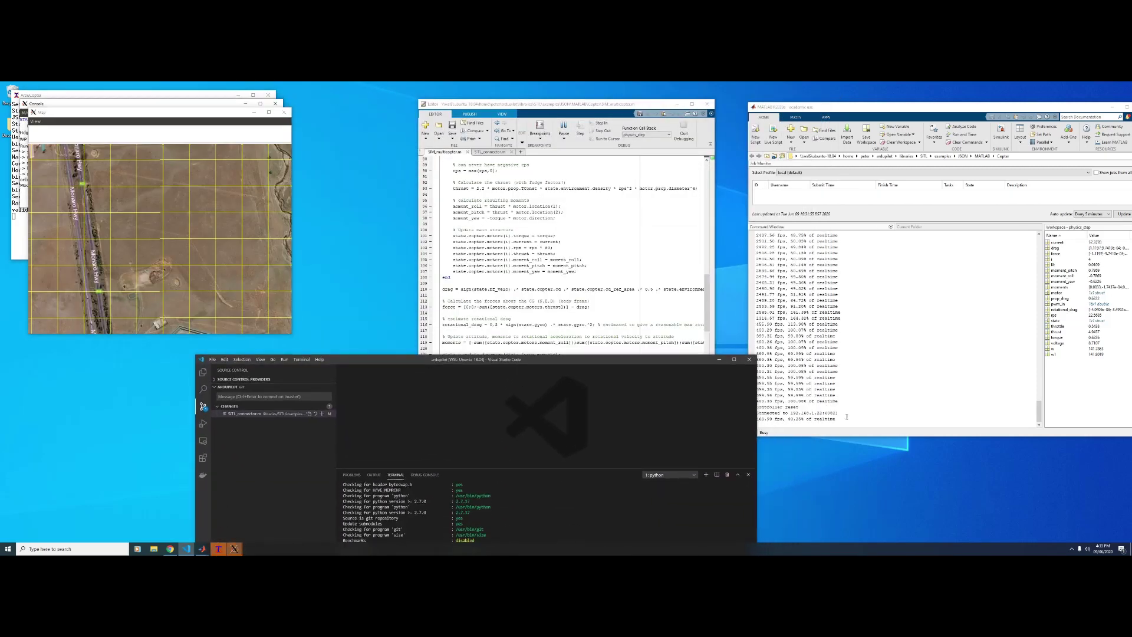
{"action": "left_click", "coordinate": [849, 416]}
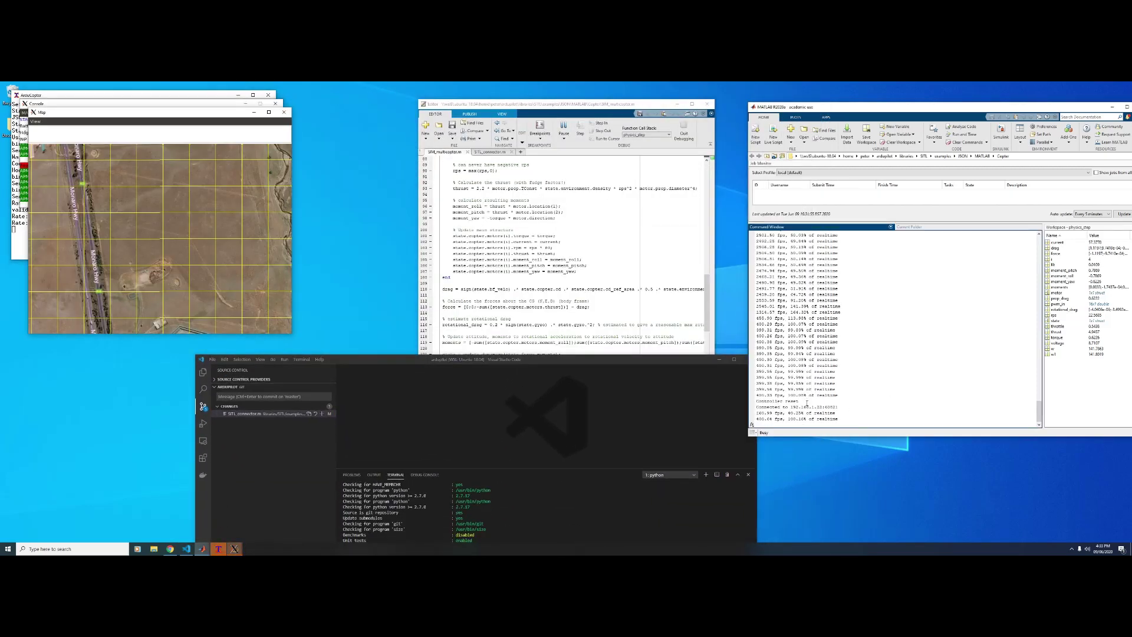
{"action": "triple_click", "coordinate": [854, 408]}
{"action": "left_click_drag", "start_coordinate": [855, 408], "coordinate": [825, 402]}
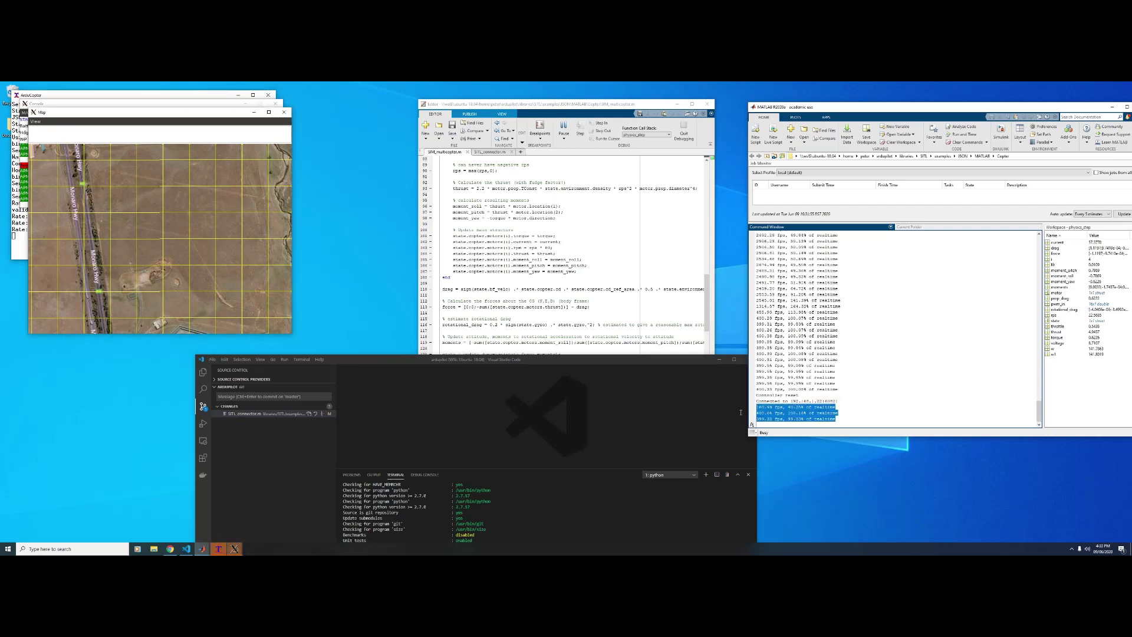
{"action": "left_click", "coordinate": [842, 422]}
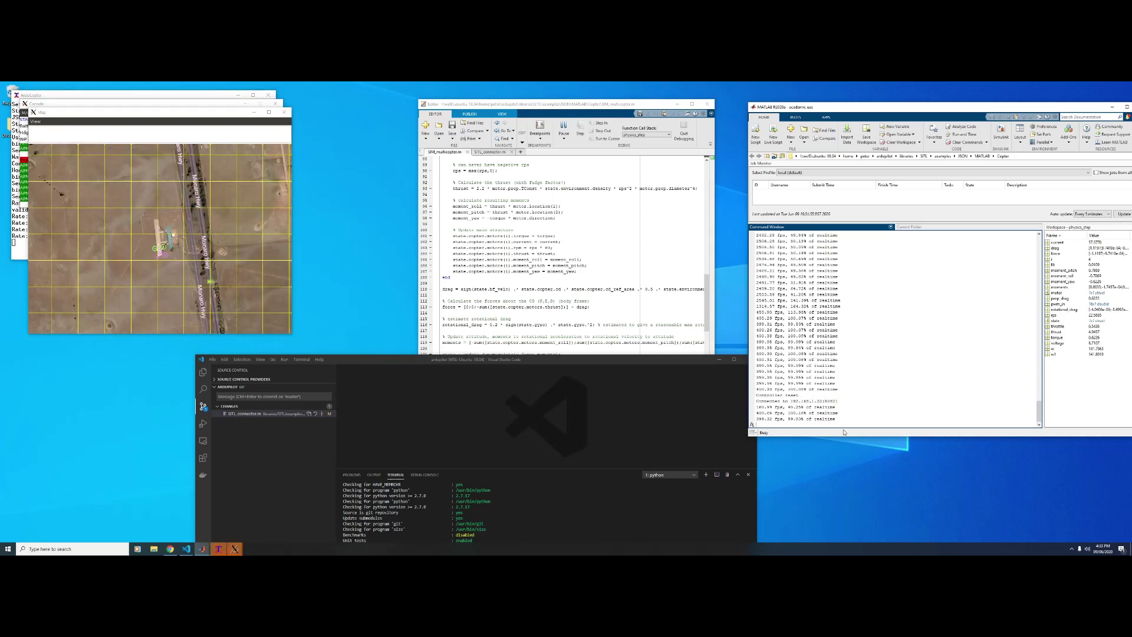
{"action": "left_click_drag", "start_coordinate": [553, 356], "coordinate": [587, 110]}
Step: Stop MATLAB's physics script and rearrange the MAVProxy map and ArduCopter console windows
{"action": "left_click", "coordinate": [894, 394]}
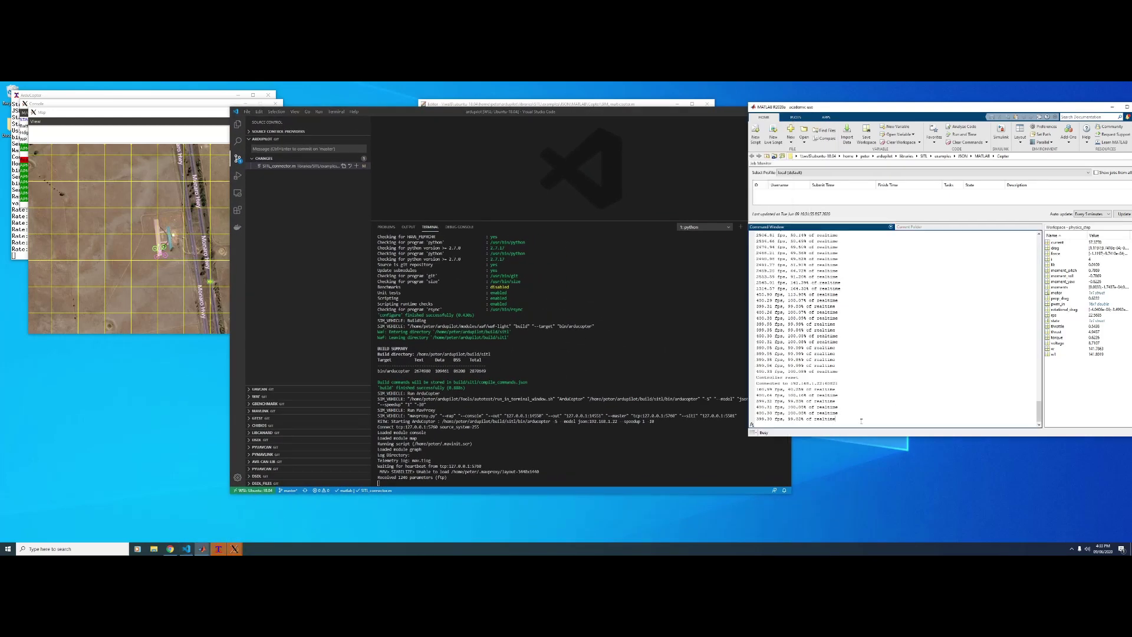
{"action": "key", "text": "ctrl+c"}
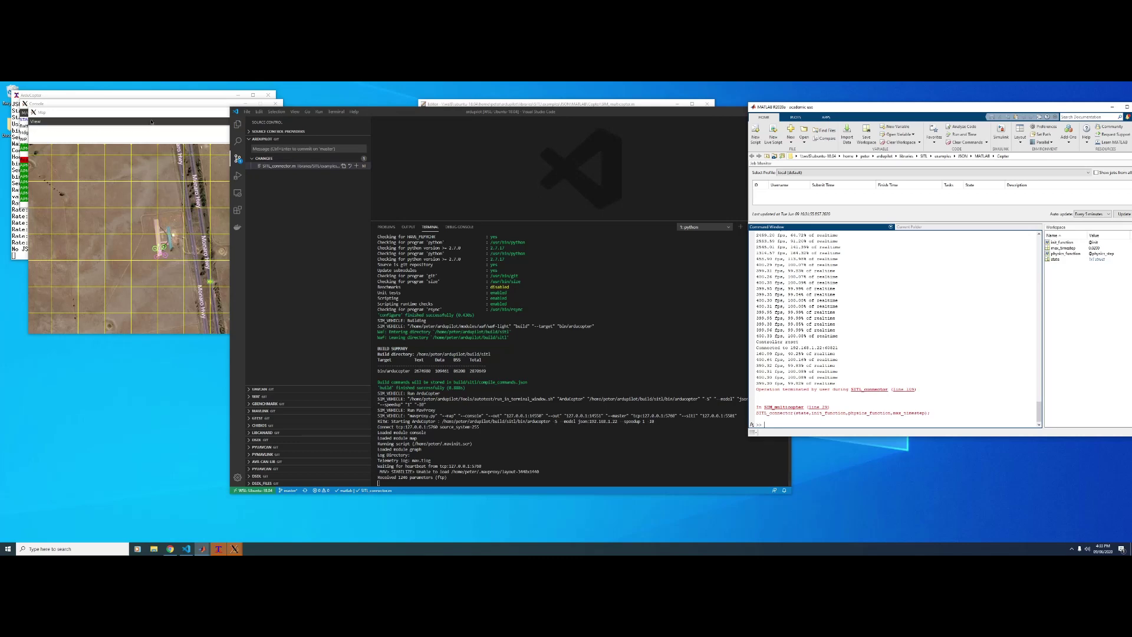
{"action": "left_click", "coordinate": [151, 117]}
{"action": "left_click_drag", "start_coordinate": [151, 117], "coordinate": [166, 278]}
{"action": "left_click", "coordinate": [135, 97]}
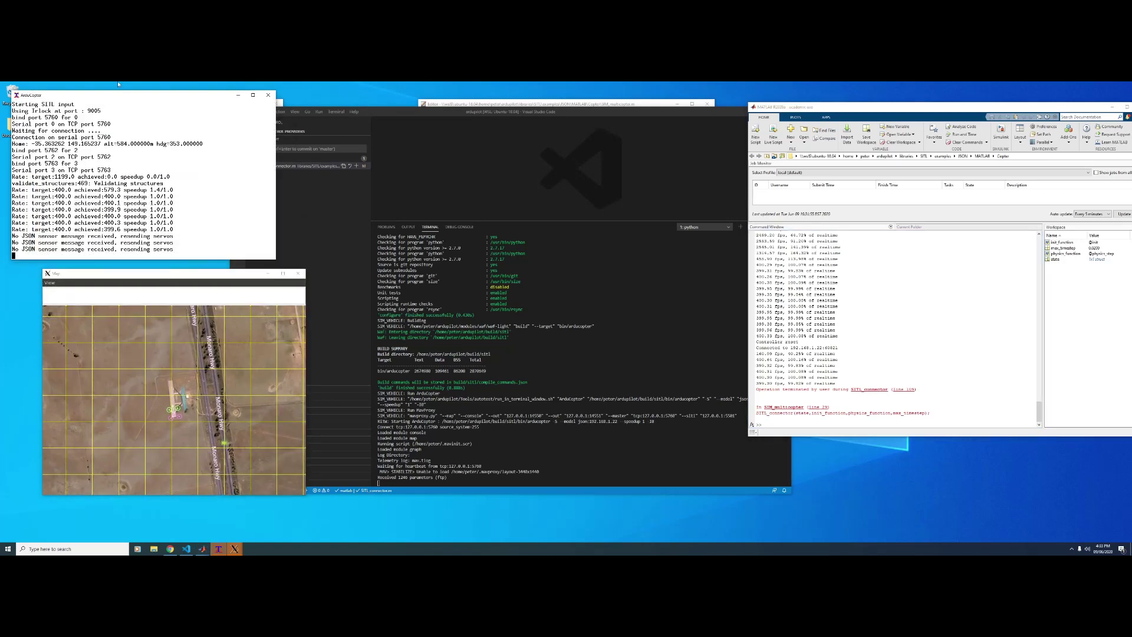
{"action": "left_click_drag", "start_coordinate": [135, 98], "coordinate": [348, 116]}
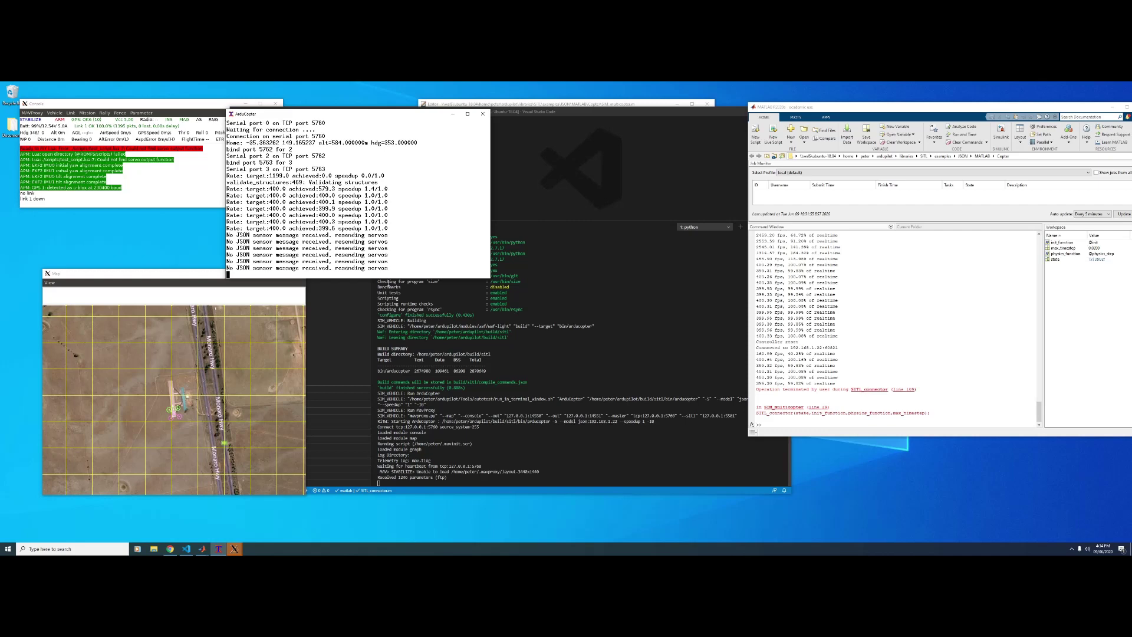
Step: Rerun the multicopter physics script and check the ArduCopter console for a physics reset
{"action": "left_click_drag", "start_coordinate": [589, 112], "coordinate": [519, 261]}
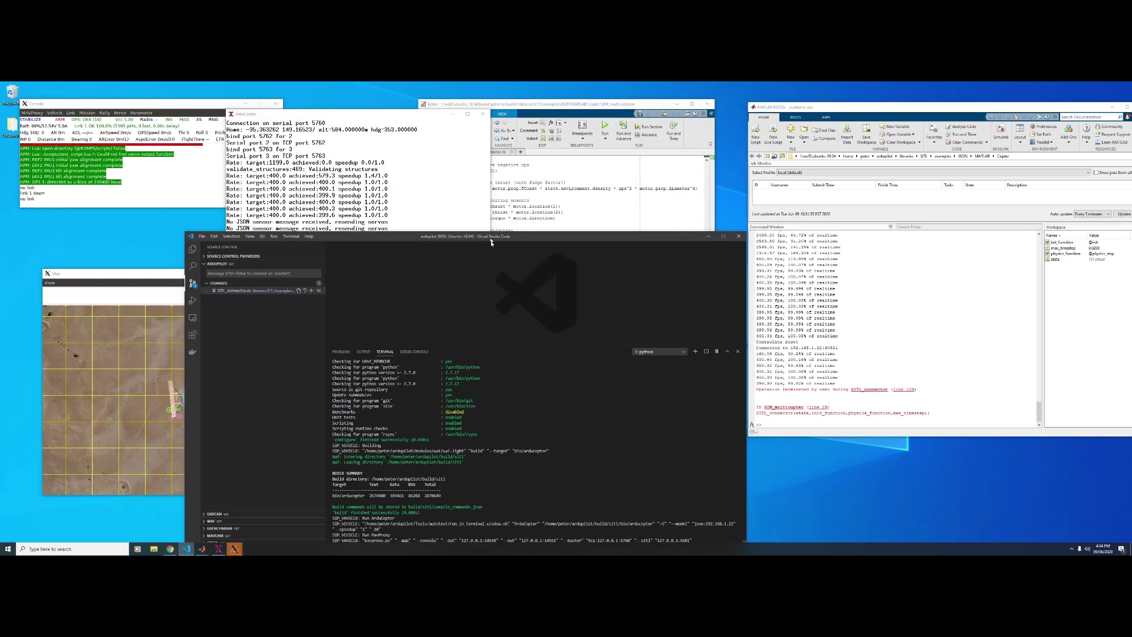
{"action": "left_click", "coordinate": [611, 115]}
{"action": "left_click", "coordinate": [605, 126]}
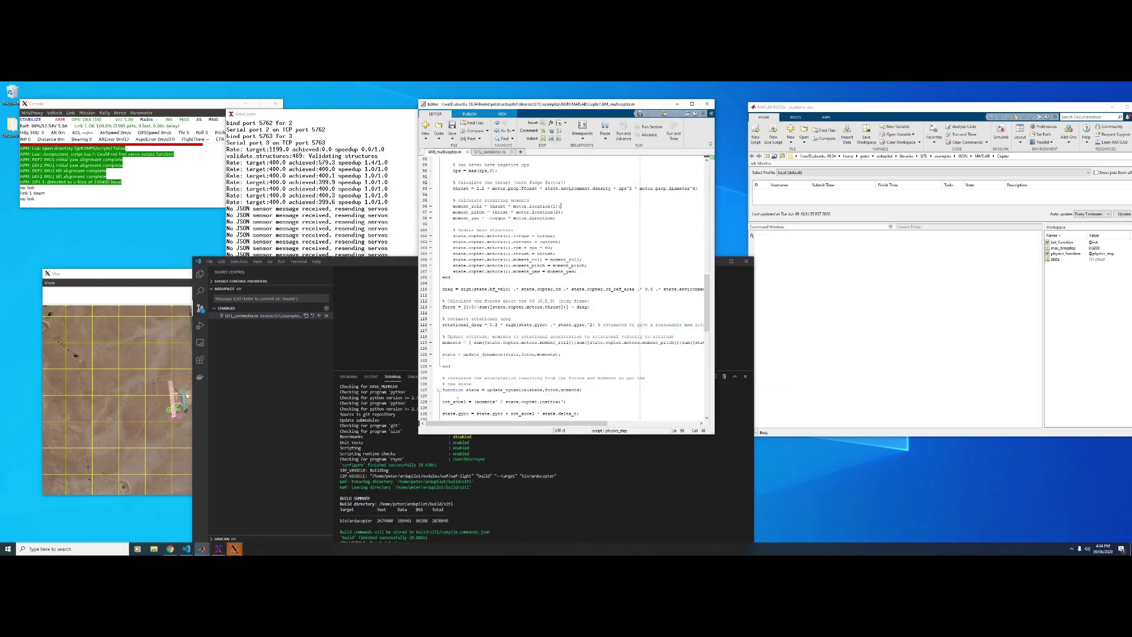
{"action": "left_click", "coordinate": [330, 250]}
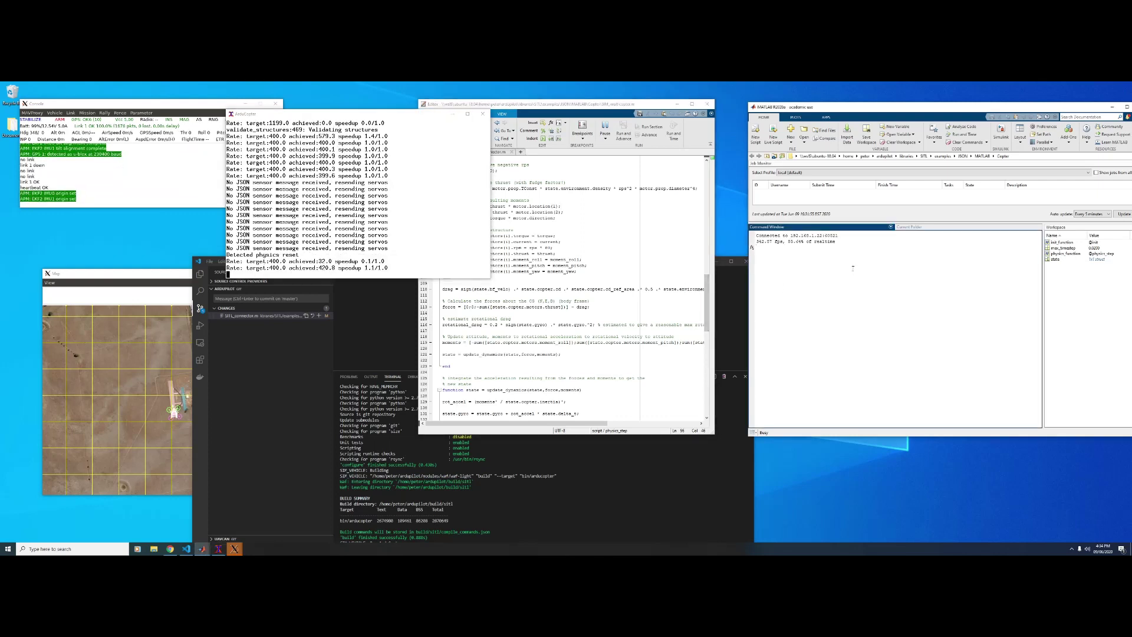
{"action": "left_click", "coordinate": [367, 357]}
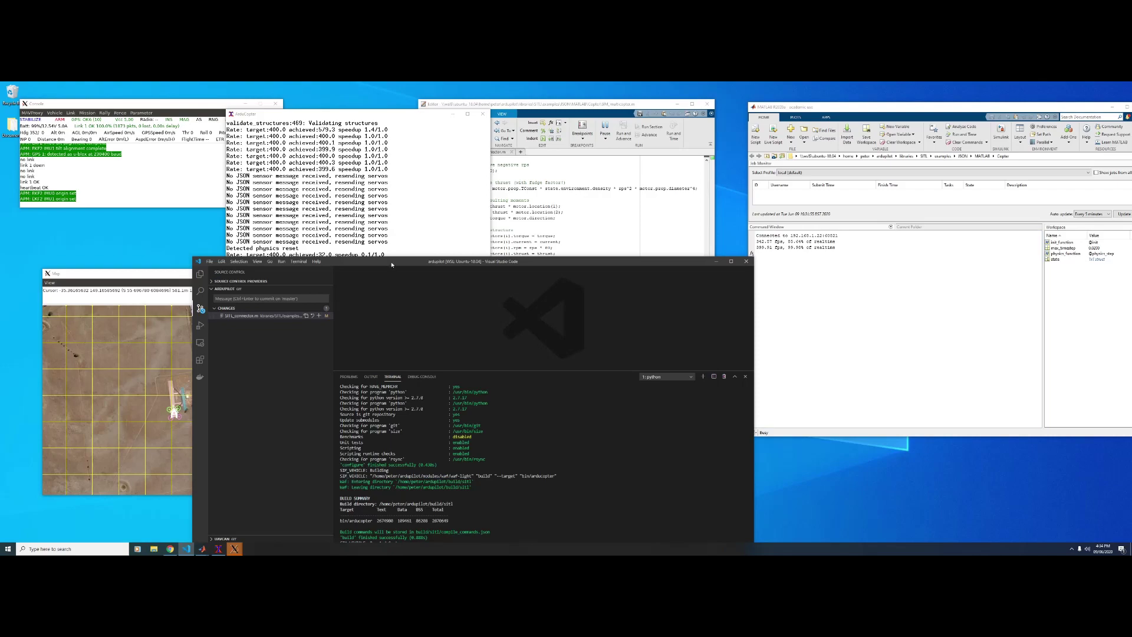
{"action": "left_click_drag", "start_coordinate": [392, 265], "coordinate": [466, 121]}
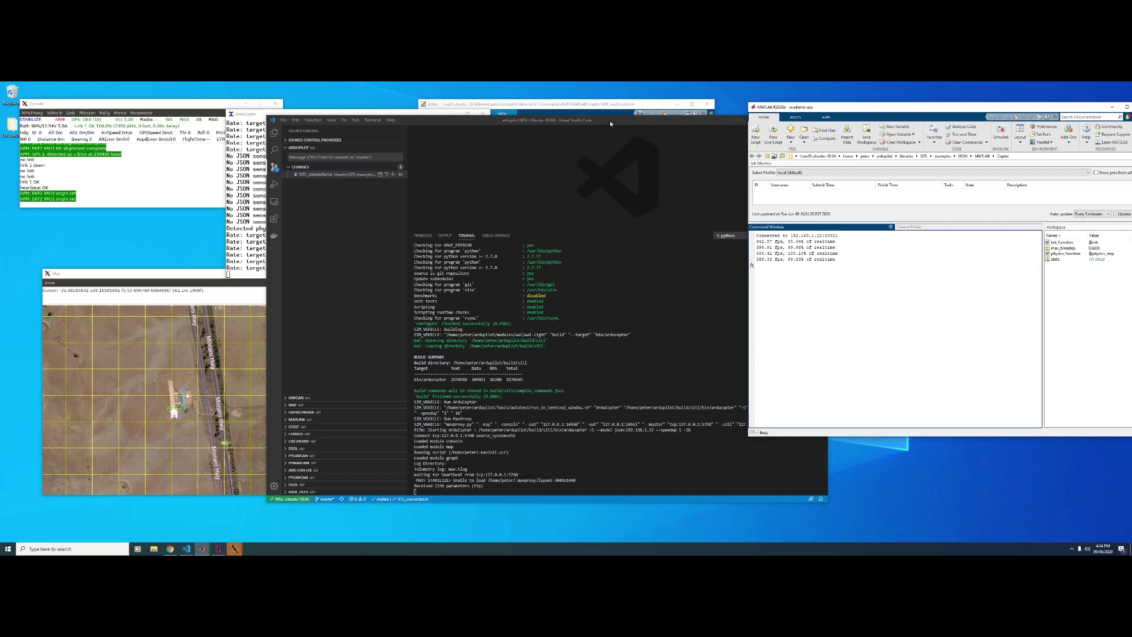
{"action": "left_click_drag", "start_coordinate": [610, 121], "coordinate": [601, 354]}
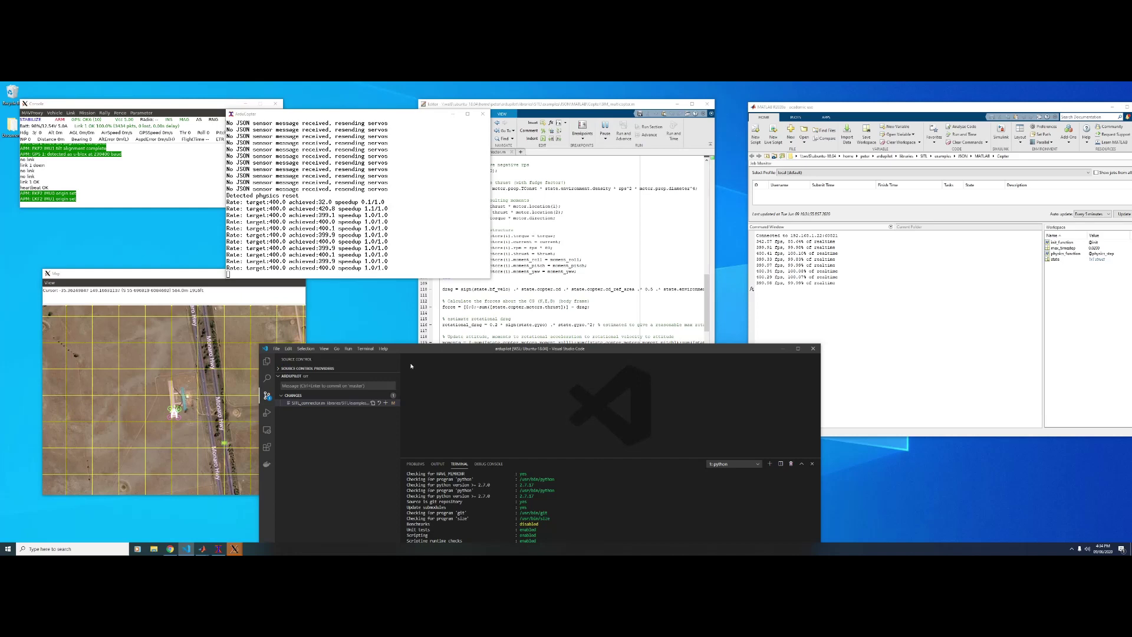
{"action": "left_click_drag", "start_coordinate": [483, 350], "coordinate": [499, 127]}
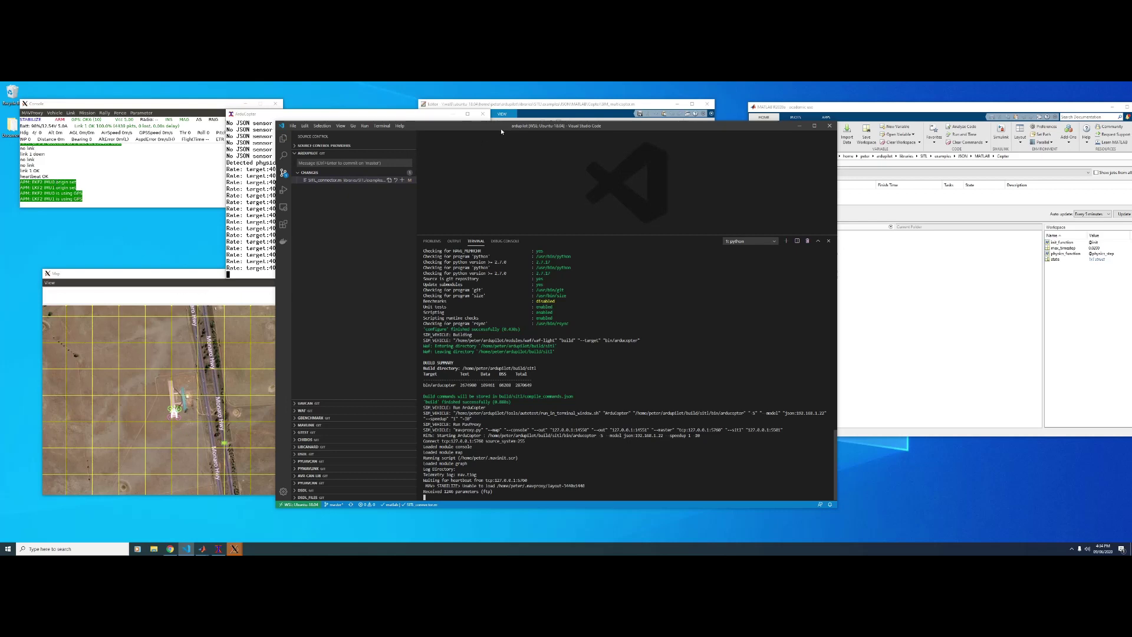
{"action": "left_click_drag", "start_coordinate": [500, 129], "coordinate": [454, 451]}
{"action": "left_click", "coordinate": [548, 106]}
{"action": "left_click_drag", "start_coordinate": [548, 106], "coordinate": [498, 112]}
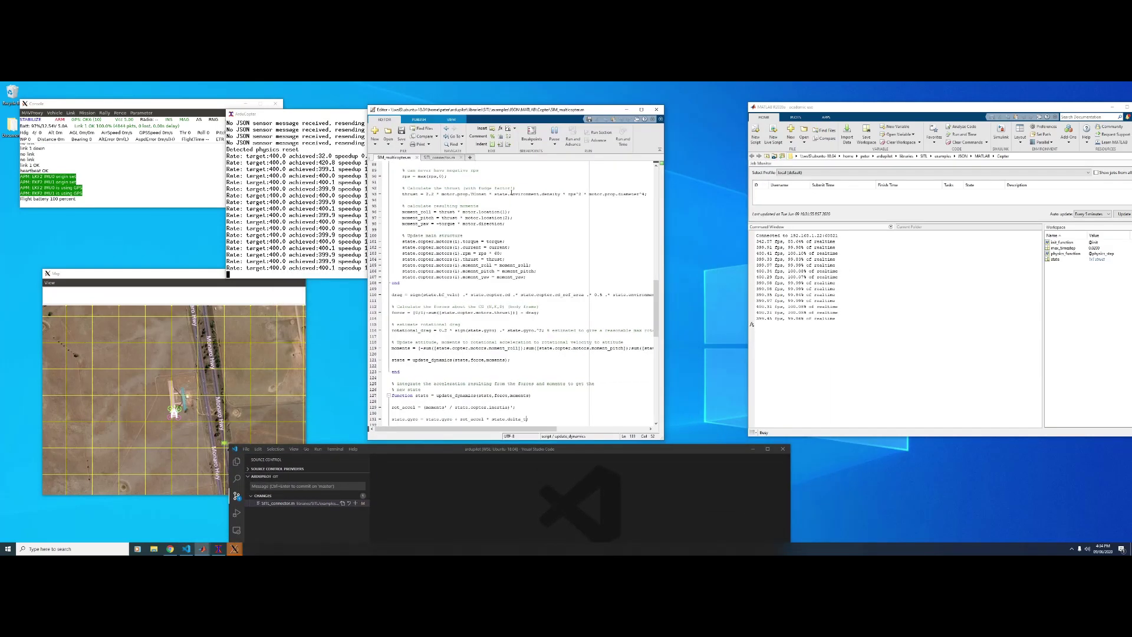
{"action": "left_click_drag", "start_coordinate": [664, 441], "coordinate": [833, 522]}
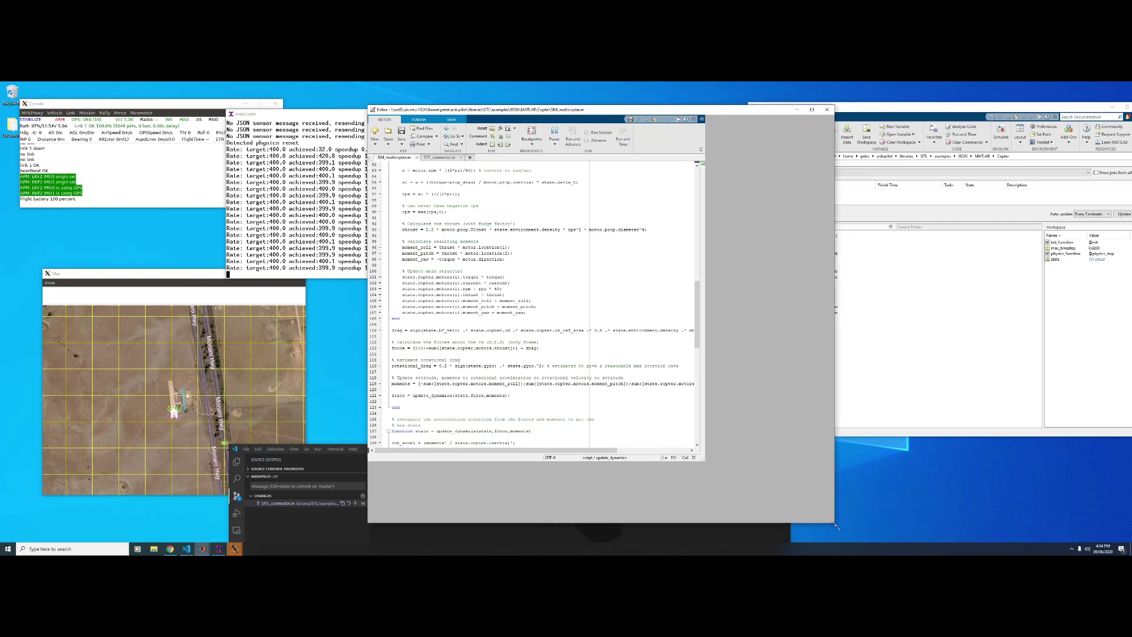
{"action": "scroll", "coordinate": [559, 411], "scroll_direction": "up", "scroll_amount": 10}
{"action": "scroll", "coordinate": [560, 412], "scroll_direction": "up", "scroll_amount": 10}
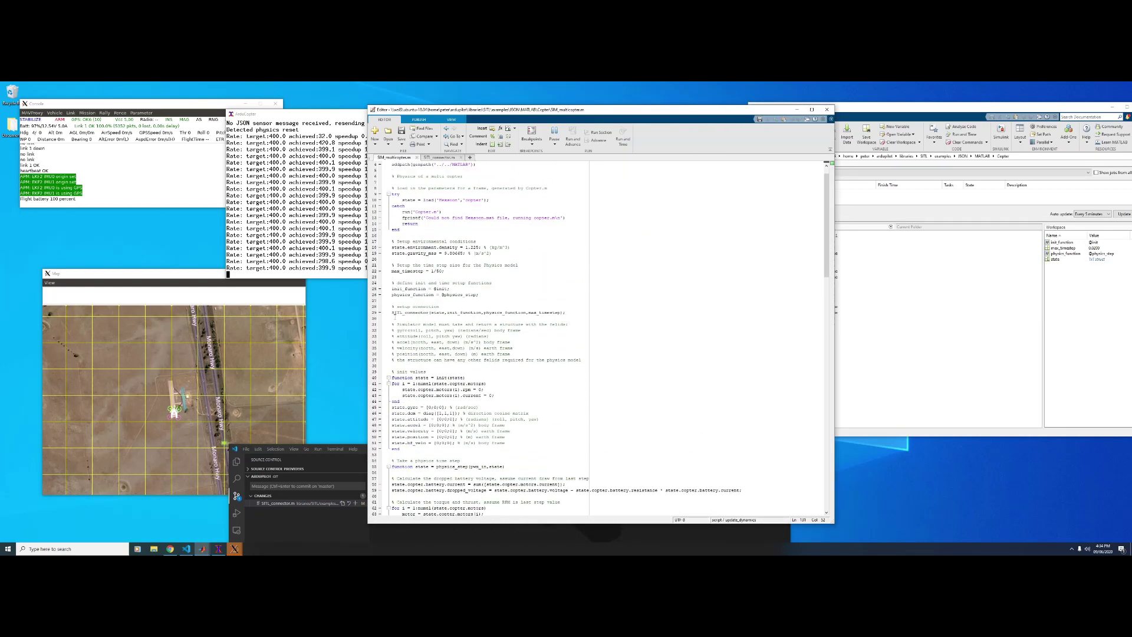
{"action": "left_click_drag", "start_coordinate": [395, 317], "coordinate": [441, 316]}
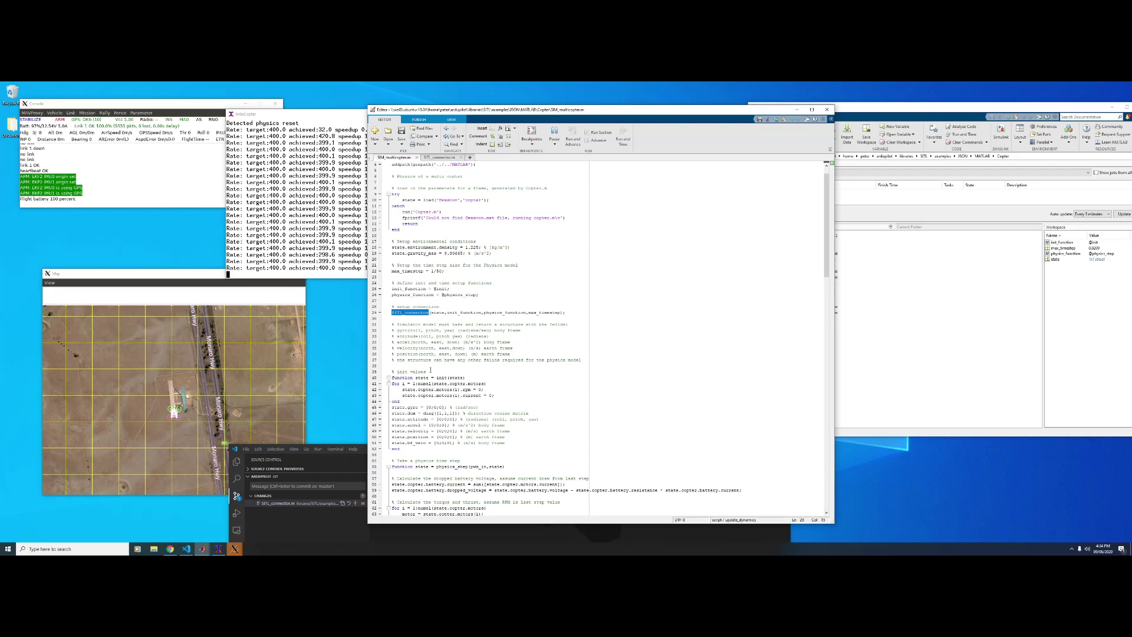
{"action": "key", "text": "Down"}
{"action": "left_click", "coordinate": [471, 316]}
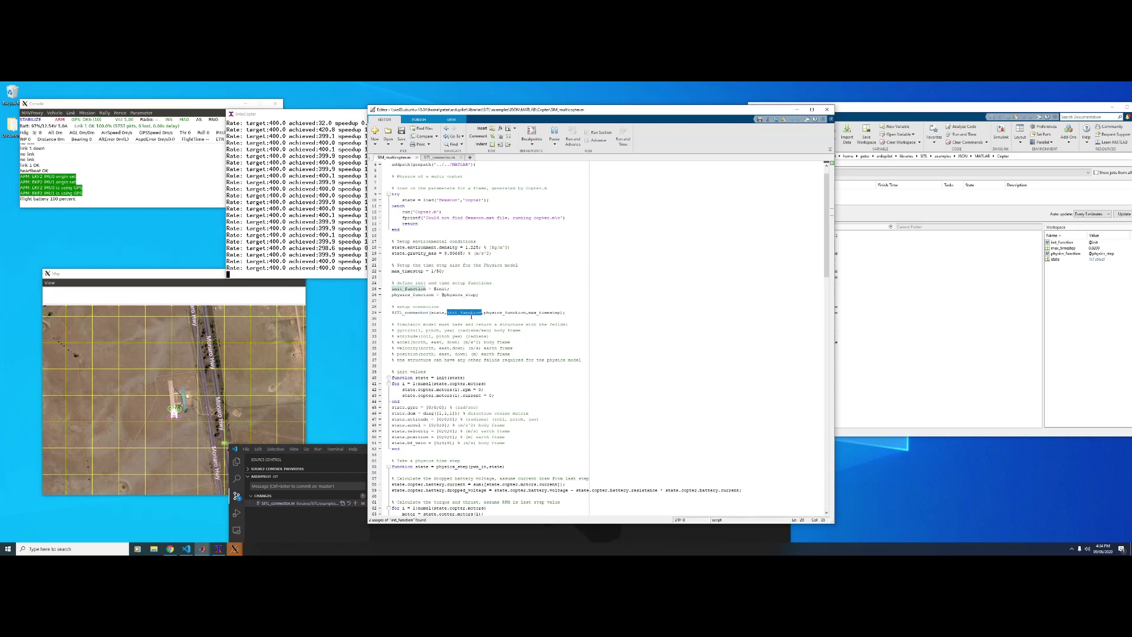
{"action": "scroll", "coordinate": [471, 316], "scroll_direction": "down", "scroll_amount": 1}
{"action": "double_click", "coordinate": [508, 277]}
{"action": "scroll", "coordinate": [510, 280], "scroll_direction": "down", "scroll_amount": 3}
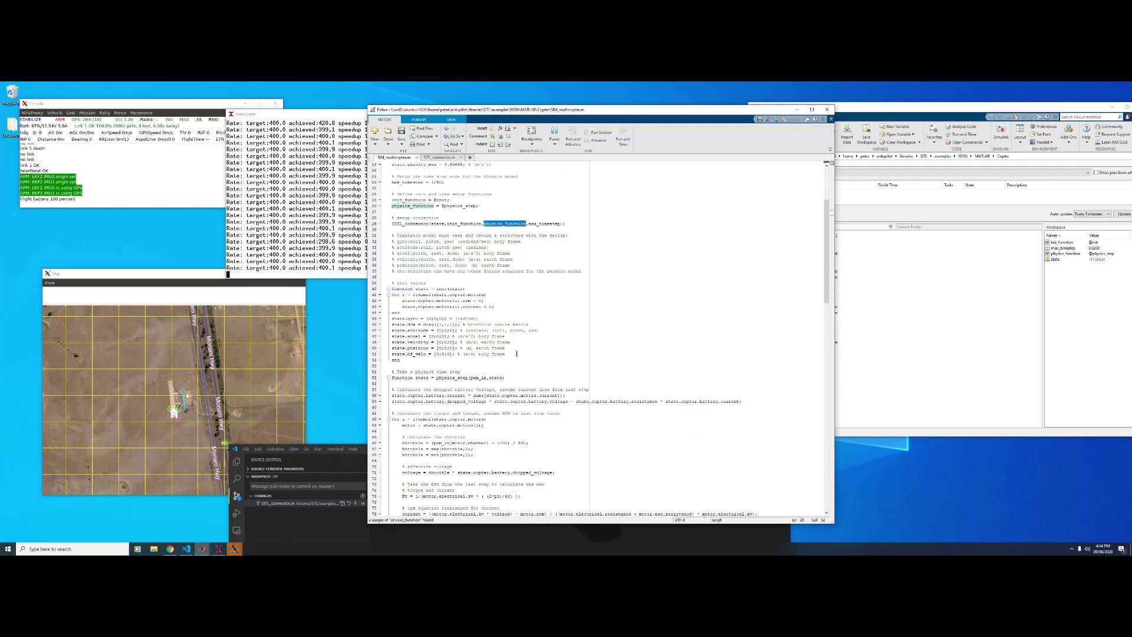
{"action": "left_click_drag", "start_coordinate": [399, 361], "coordinate": [380, 282]}
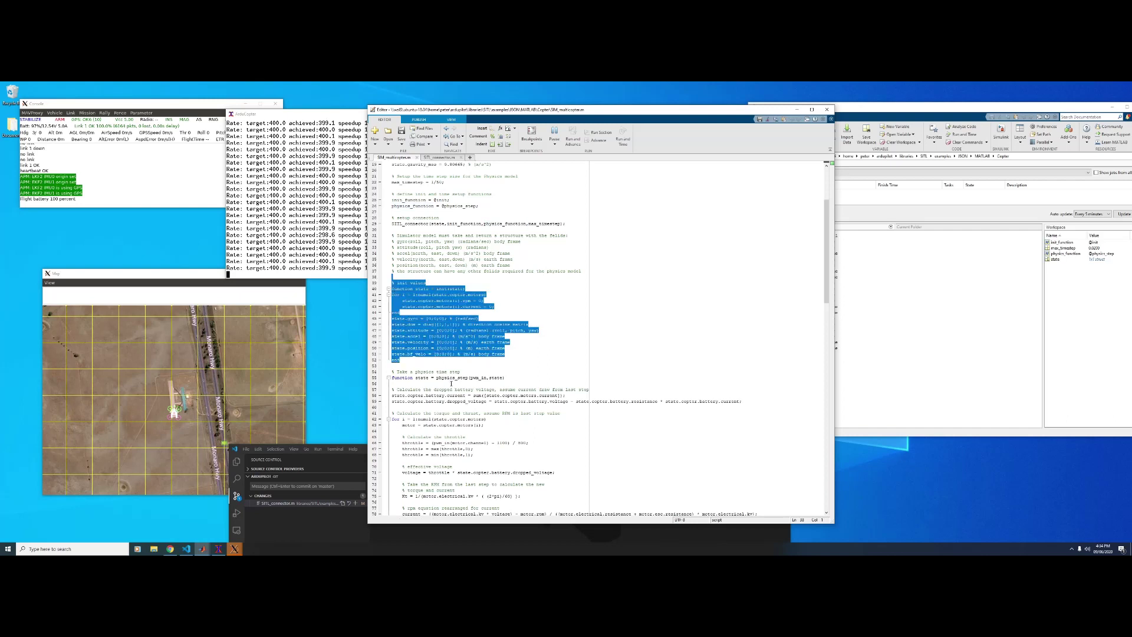
{"action": "left_click", "coordinate": [443, 367]}
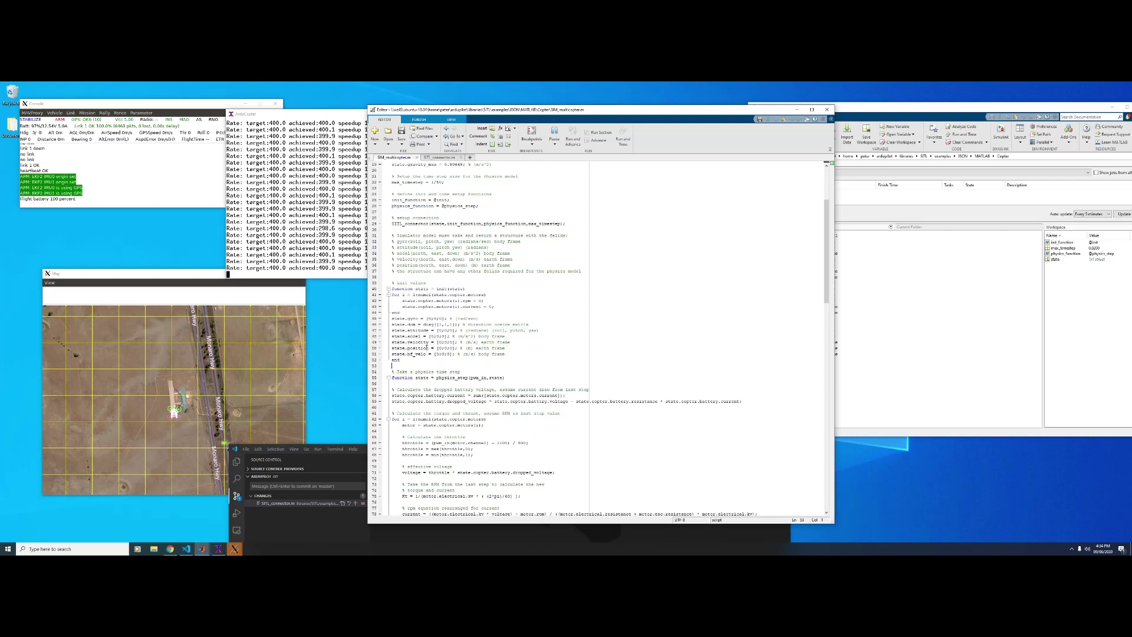
{"action": "left_click_drag", "start_coordinate": [528, 353], "coordinate": [399, 353]}
{"action": "left_click", "coordinate": [544, 368]}
{"action": "scroll", "coordinate": [544, 369], "scroll_direction": "down", "scroll_amount": 8}
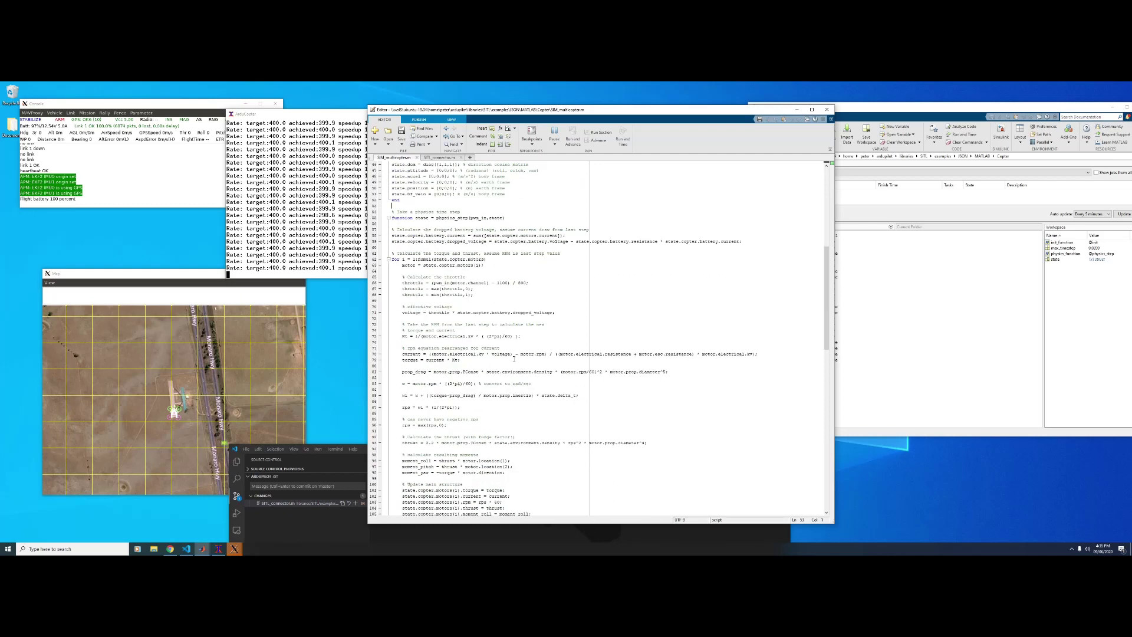
{"action": "left_click_drag", "start_coordinate": [494, 263], "coordinate": [417, 260]}
{"action": "scroll", "coordinate": [412, 320], "scroll_direction": "down", "scroll_amount": 2}
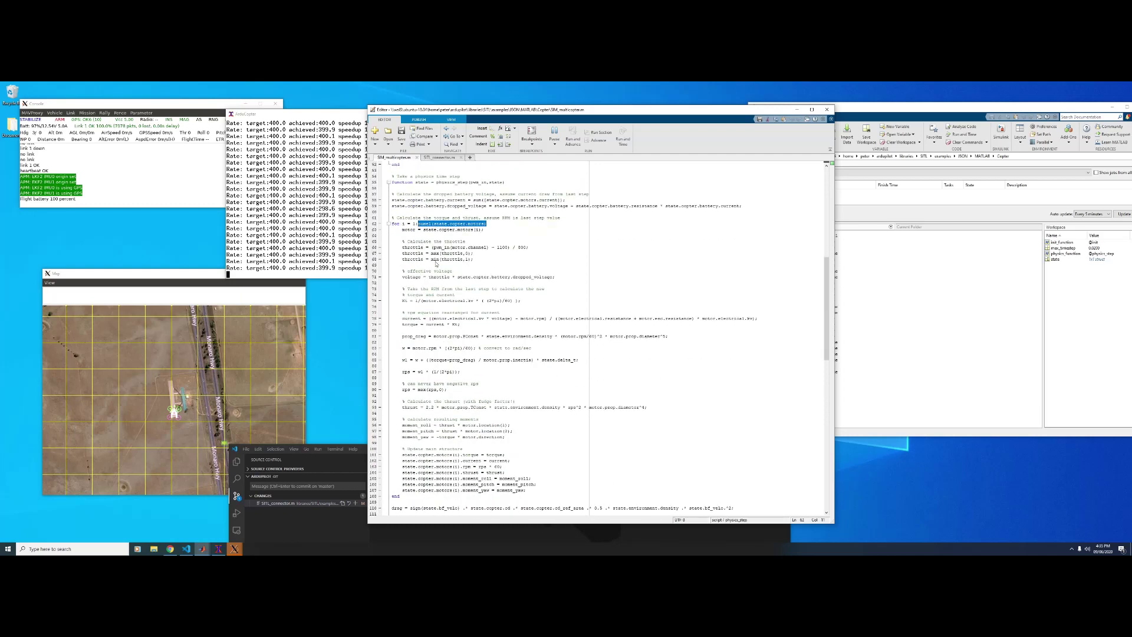
{"action": "double_click", "coordinate": [410, 324]}
{"action": "scroll", "coordinate": [420, 321], "scroll_direction": "down", "scroll_amount": 4}
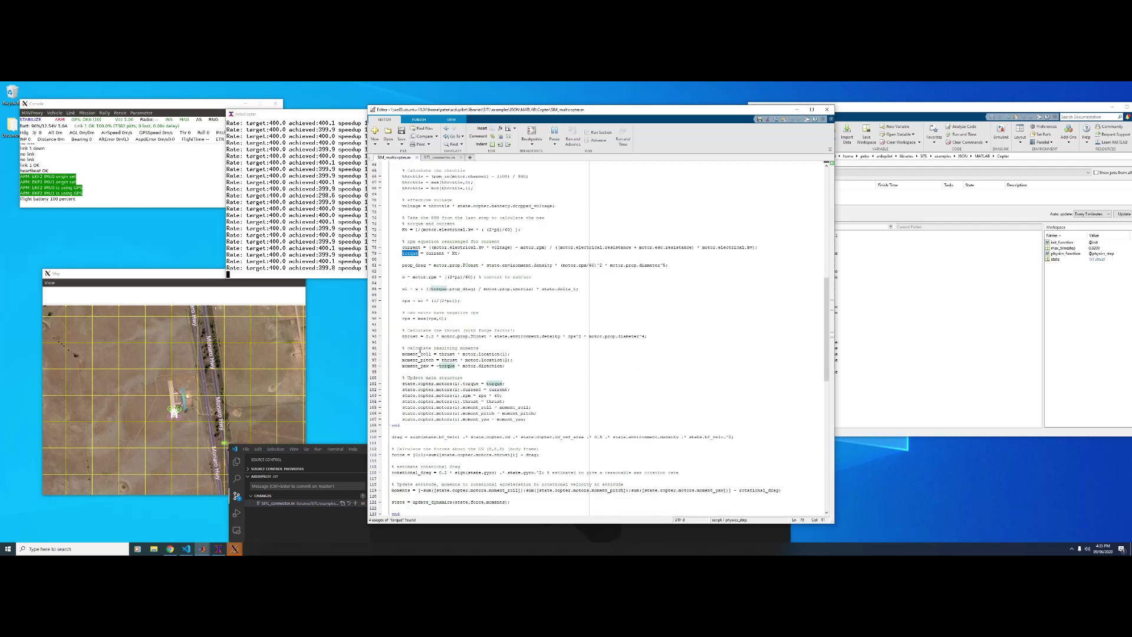
{"action": "double_click", "coordinate": [409, 336]}
{"action": "scroll", "coordinate": [424, 330], "scroll_direction": "down", "scroll_amount": 8}
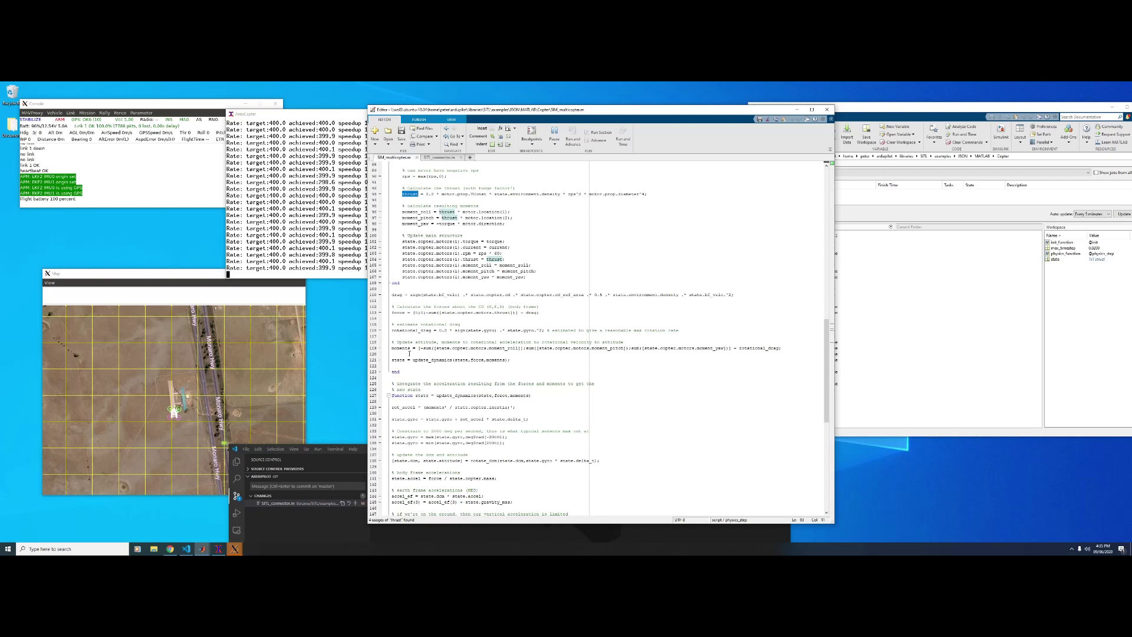
{"action": "scroll", "coordinate": [447, 457], "scroll_direction": "down", "scroll_amount": 11}
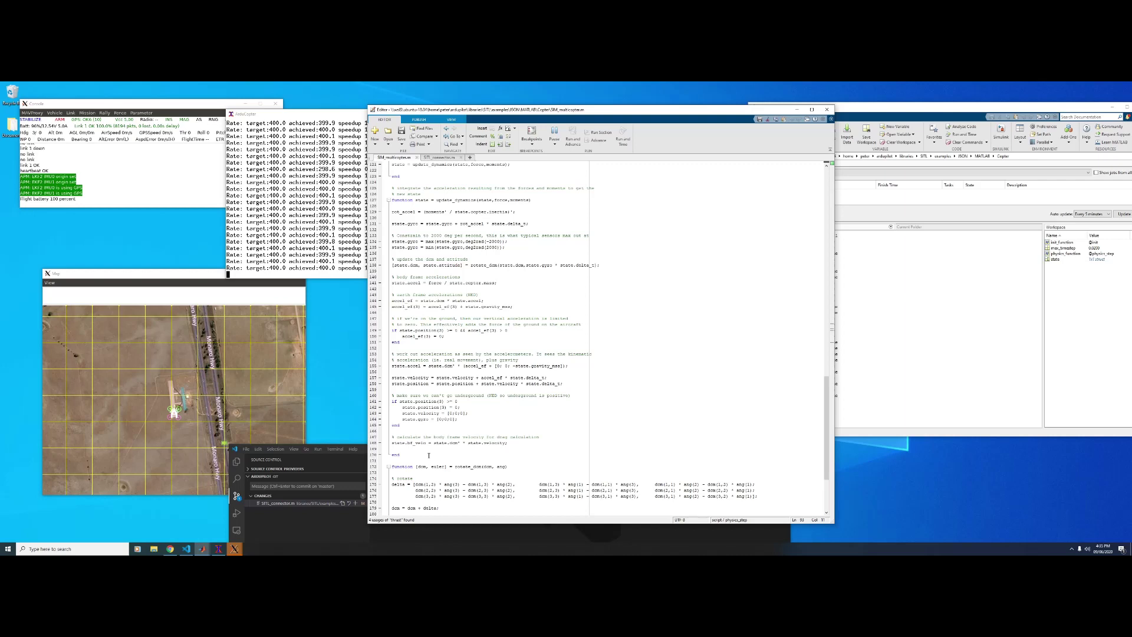
{"action": "scroll", "coordinate": [520, 356], "scroll_direction": "up", "scroll_amount": 9}
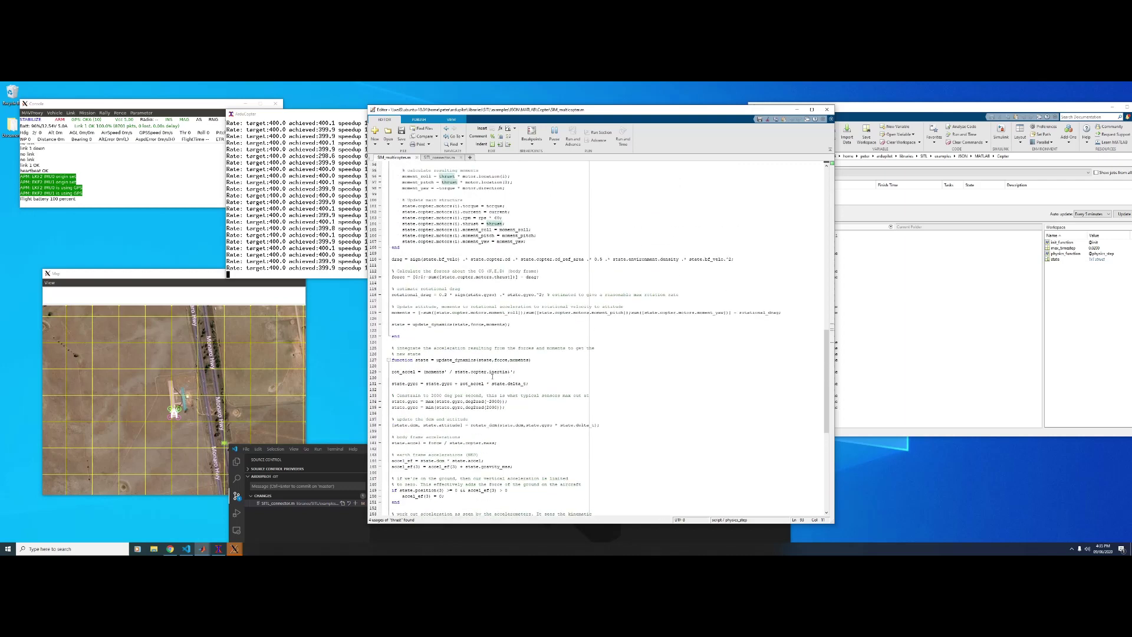
{"action": "scroll", "coordinate": [507, 374], "scroll_direction": "down", "scroll_amount": 2}
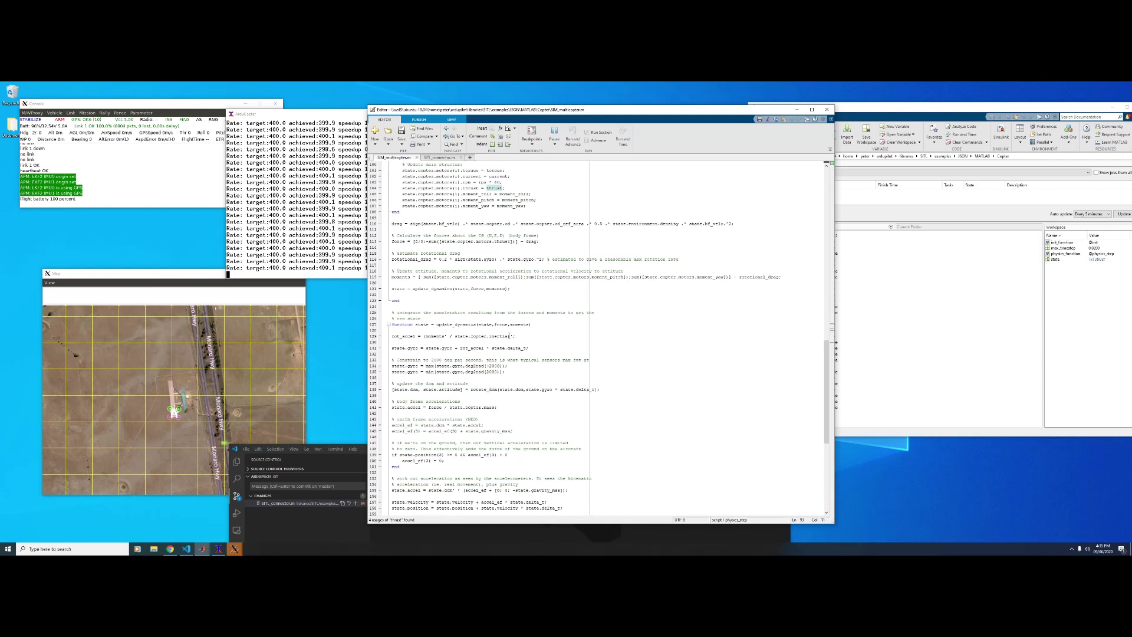
{"action": "scroll", "coordinate": [502, 344], "scroll_direction": "down", "scroll_amount": 2}
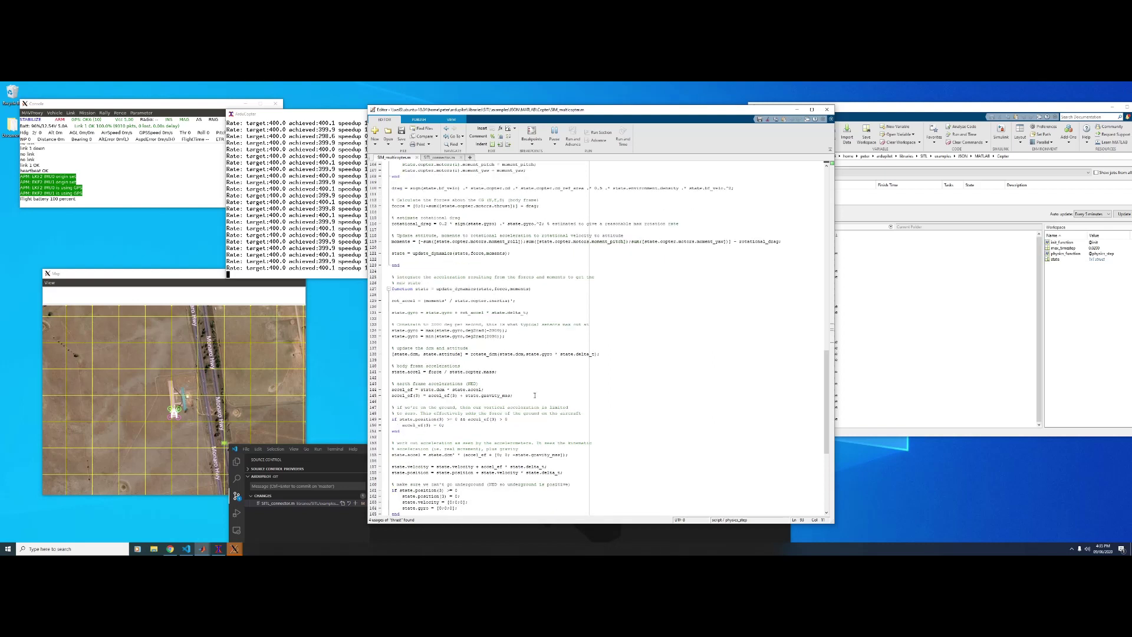
{"action": "scroll", "coordinate": [535, 395], "scroll_direction": "down", "scroll_amount": 3}
{"action": "scroll", "coordinate": [528, 412], "scroll_direction": "up", "scroll_amount": 15}
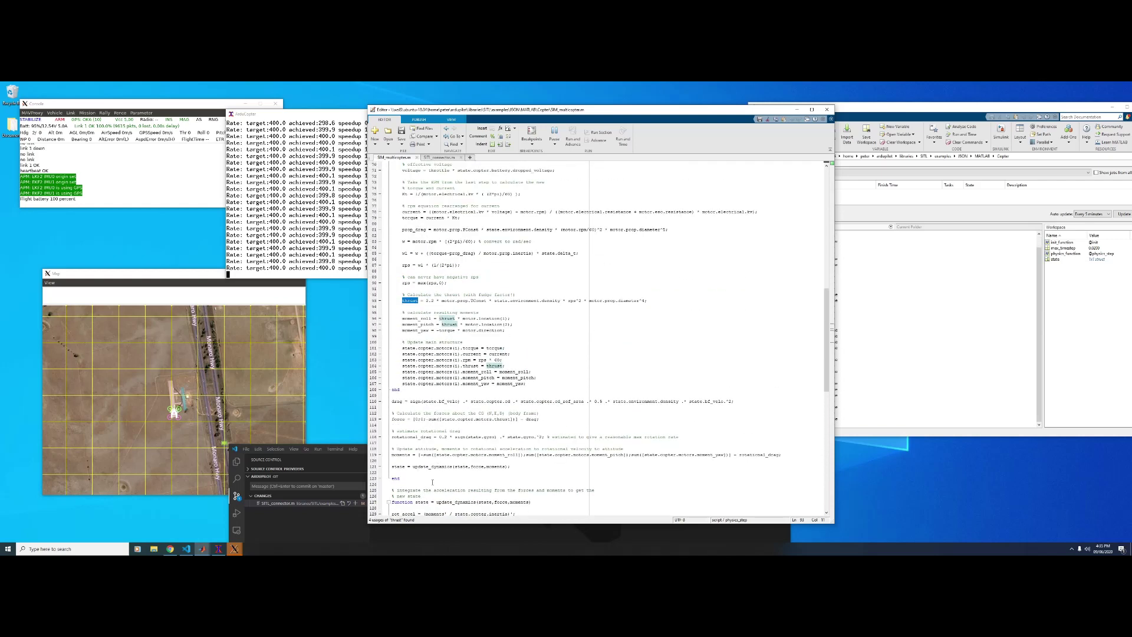
{"action": "scroll", "coordinate": [431, 488], "scroll_direction": "up", "scroll_amount": 1}
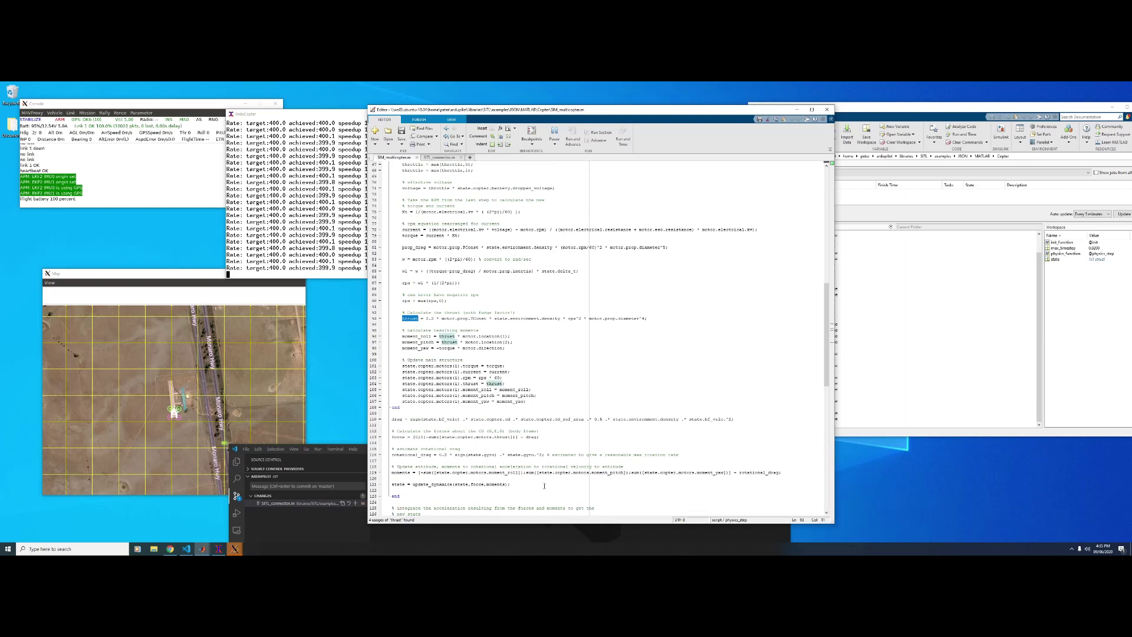
{"action": "scroll", "coordinate": [530, 488], "scroll_direction": "up", "scroll_amount": 7}
{"action": "scroll", "coordinate": [506, 412], "scroll_direction": "down", "scroll_amount": 6}
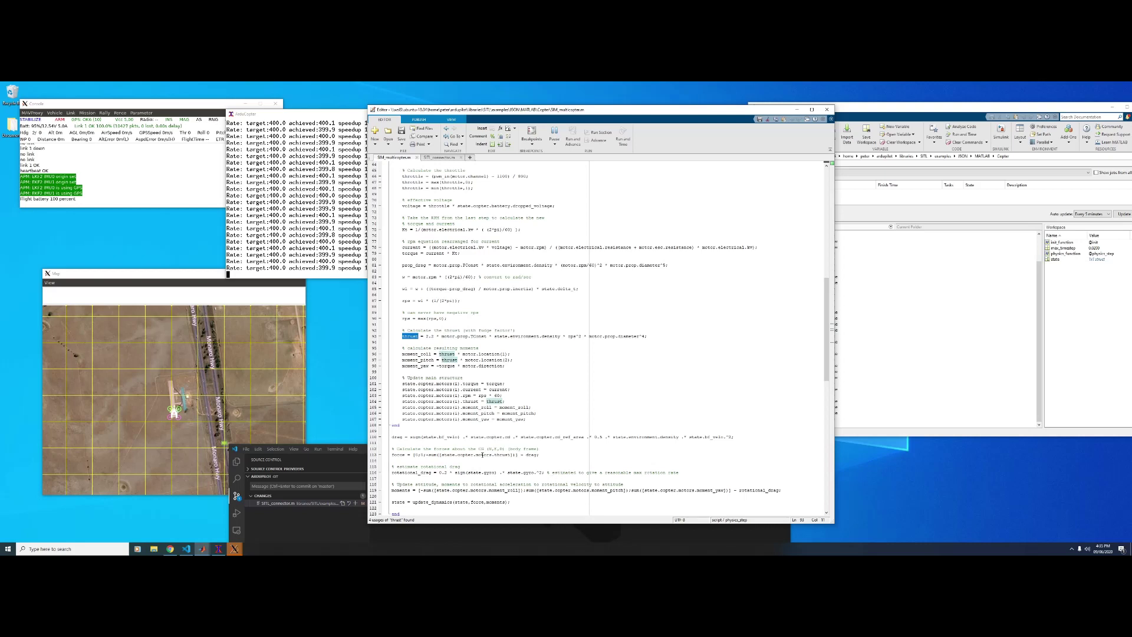
{"action": "scroll", "coordinate": [538, 371], "scroll_direction": "up", "scroll_amount": 1}
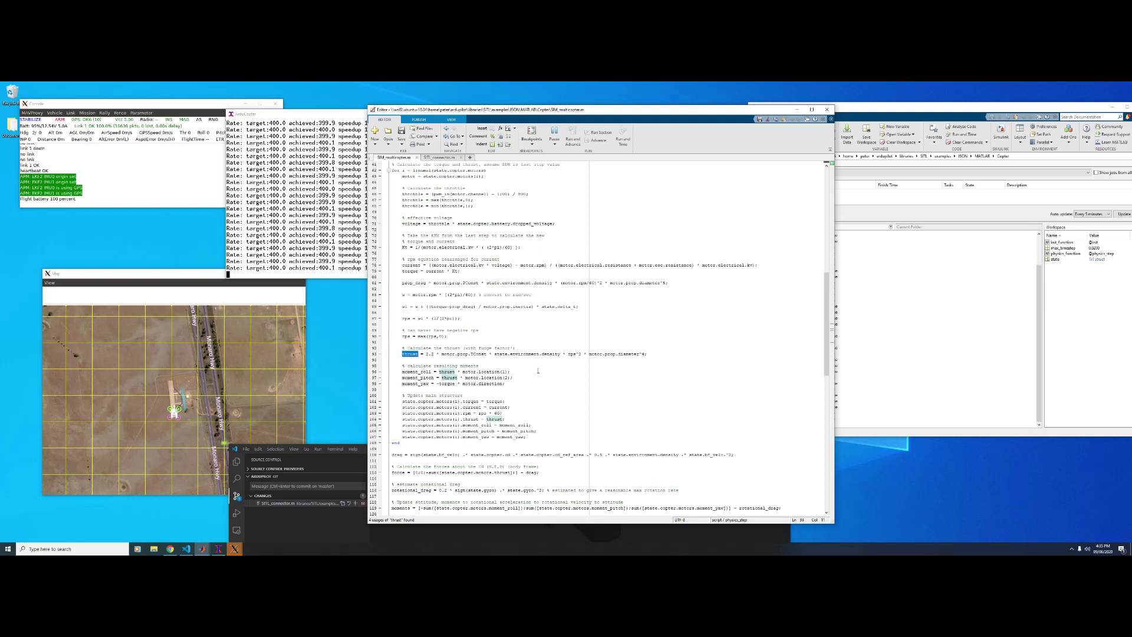
{"action": "scroll", "coordinate": [520, 349], "scroll_direction": "down", "scroll_amount": 4}
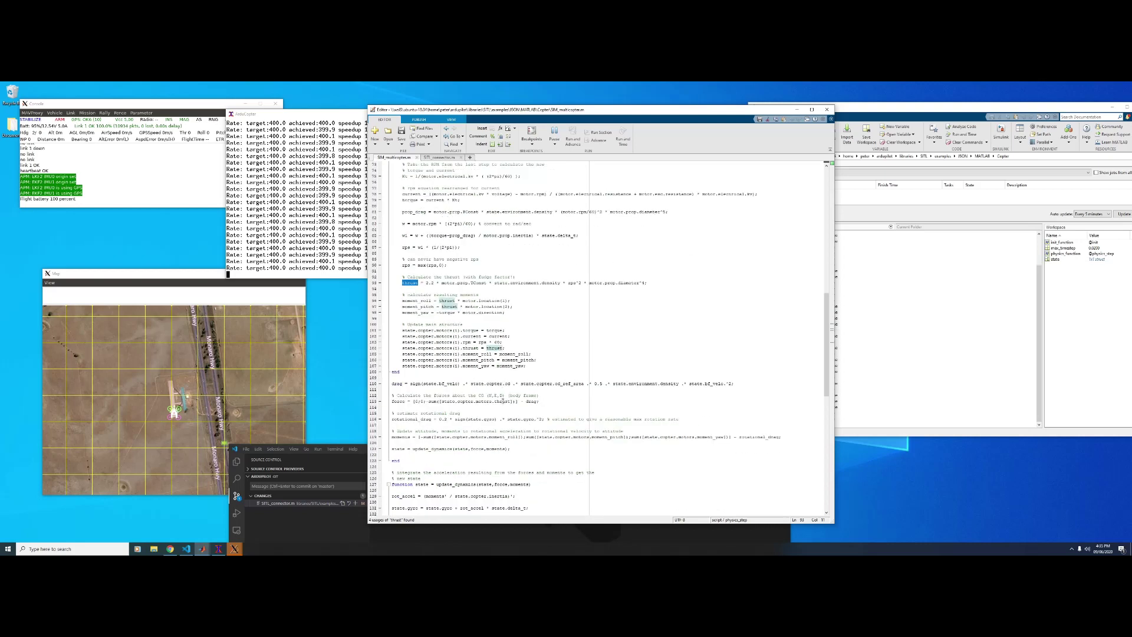
{"action": "scroll", "coordinate": [460, 443], "scroll_direction": "up", "scroll_amount": 3}
{"action": "scroll", "coordinate": [460, 443], "scroll_direction": "up", "scroll_amount": 4}
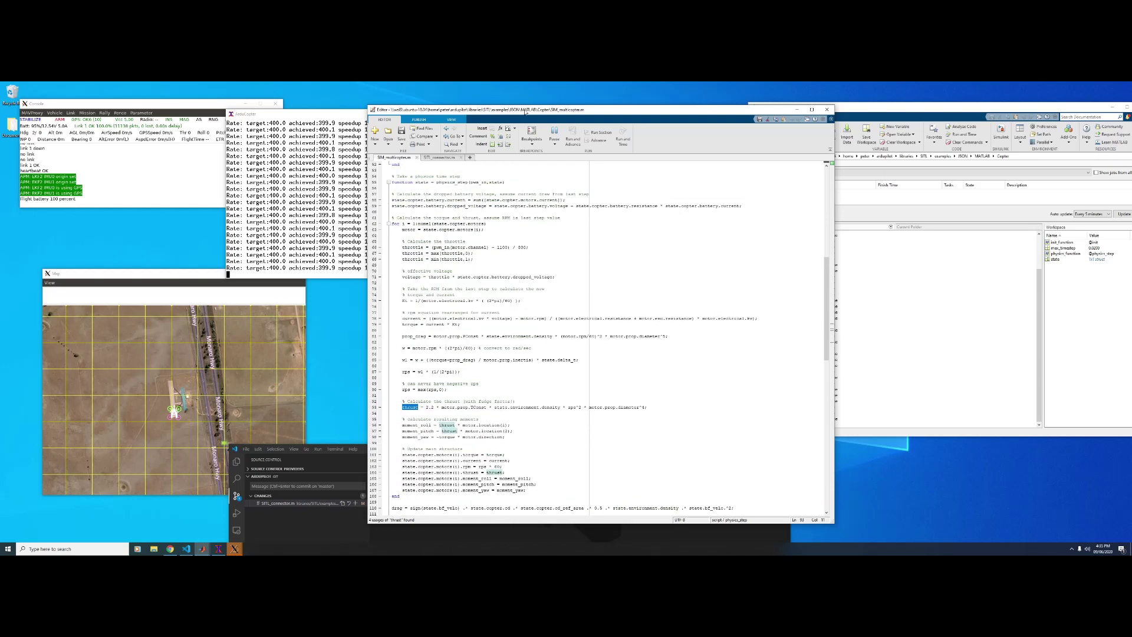
Step: Break on the line-110 drag calculation, continue running, and confirm about 400 fps in the output
{"action": "left_click_drag", "start_coordinate": [525, 111], "coordinate": [439, 89]}
{"action": "scroll", "coordinate": [308, 339], "scroll_direction": "down", "scroll_amount": 3}
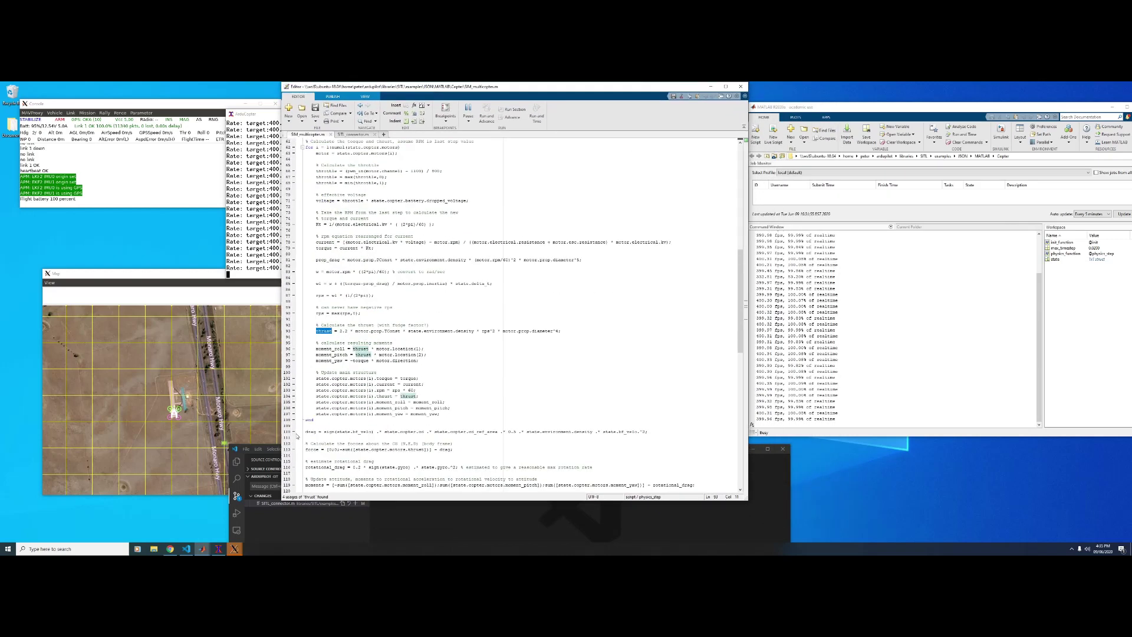
{"action": "left_click", "coordinate": [294, 432]}
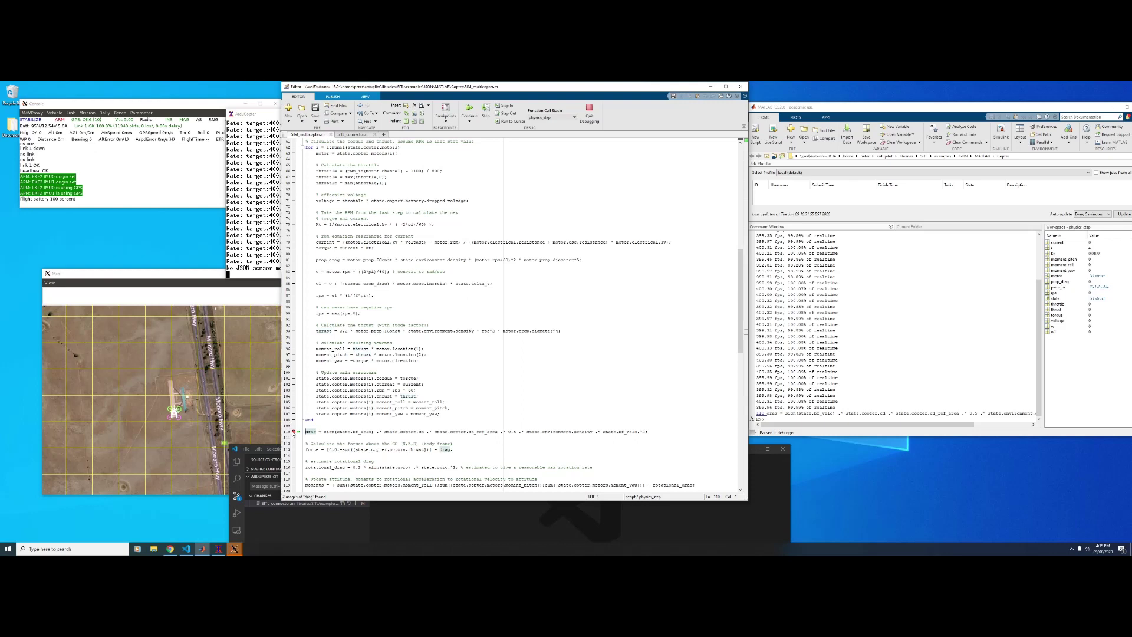
{"action": "left_click", "coordinate": [469, 109]}
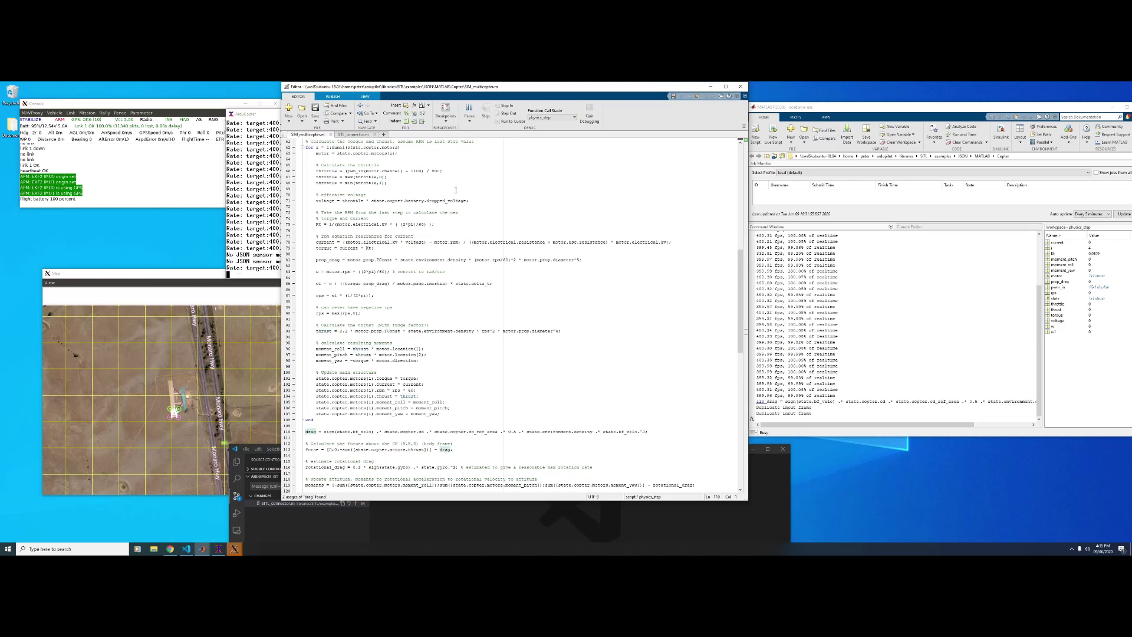
{"action": "left_click", "coordinate": [813, 408]}
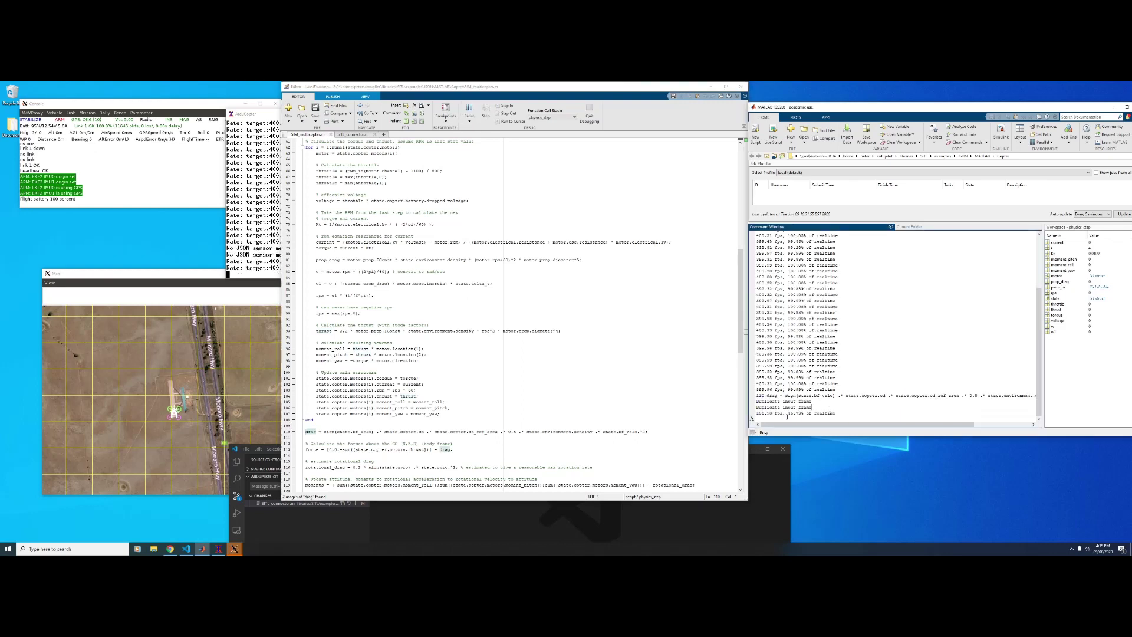
{"action": "left_click_drag", "start_coordinate": [784, 413], "coordinate": [756, 413]}
{"action": "left_click", "coordinate": [422, 385]}
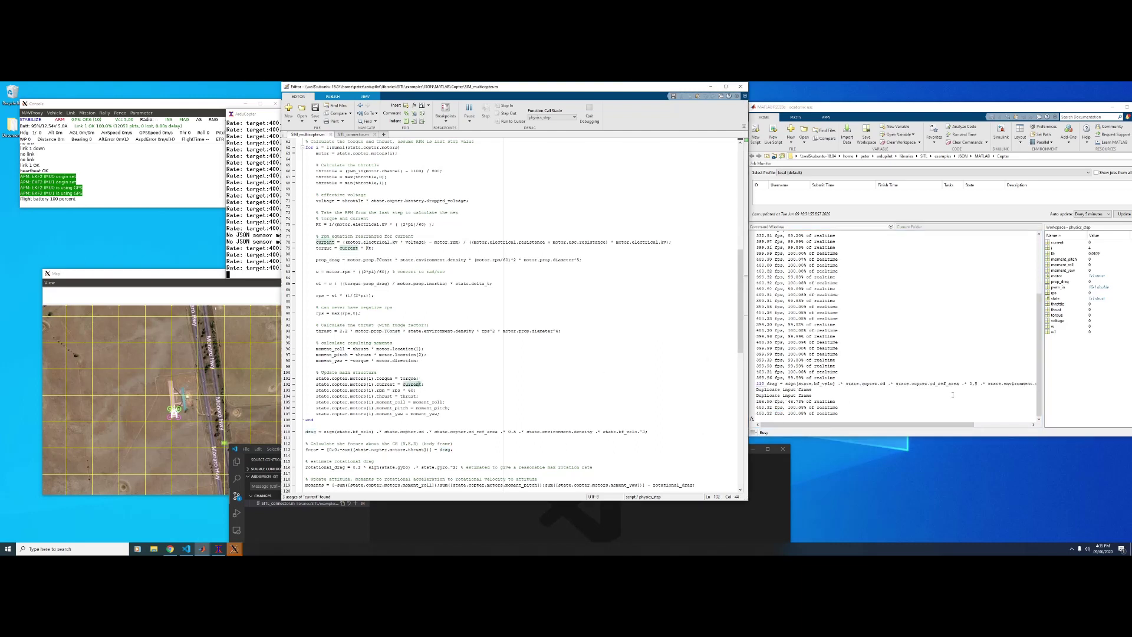
Step: Raise VS Code to show the SITL build summary and MAVProxy's 1200 received parameters
{"action": "left_click", "coordinate": [677, 450]}
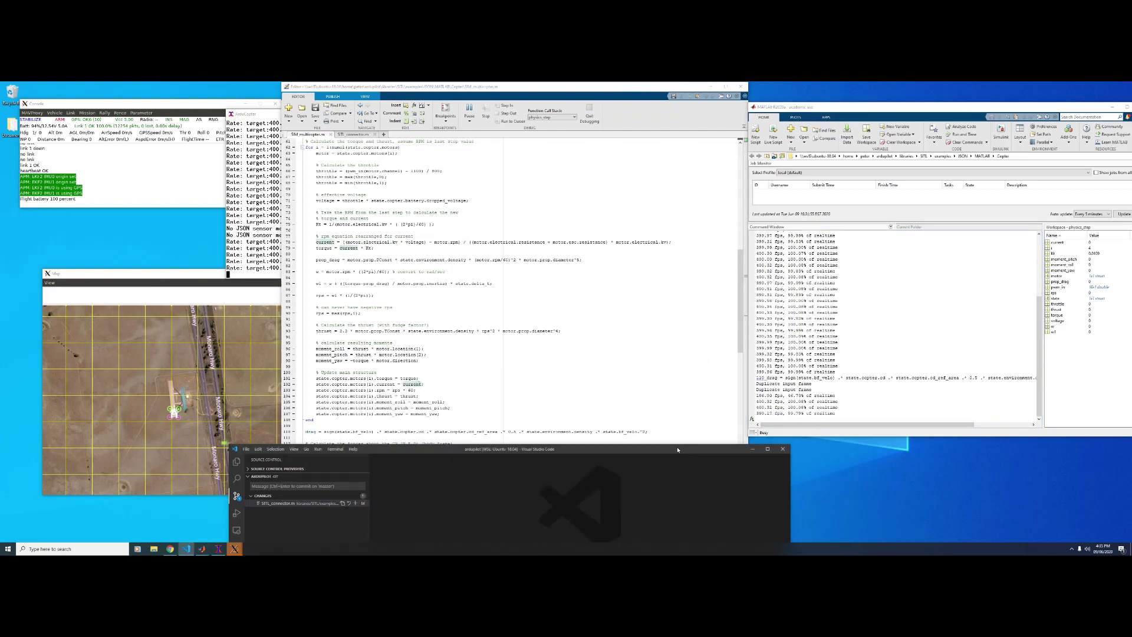
{"action": "left_click_drag", "start_coordinate": [677, 449], "coordinate": [829, 136]}
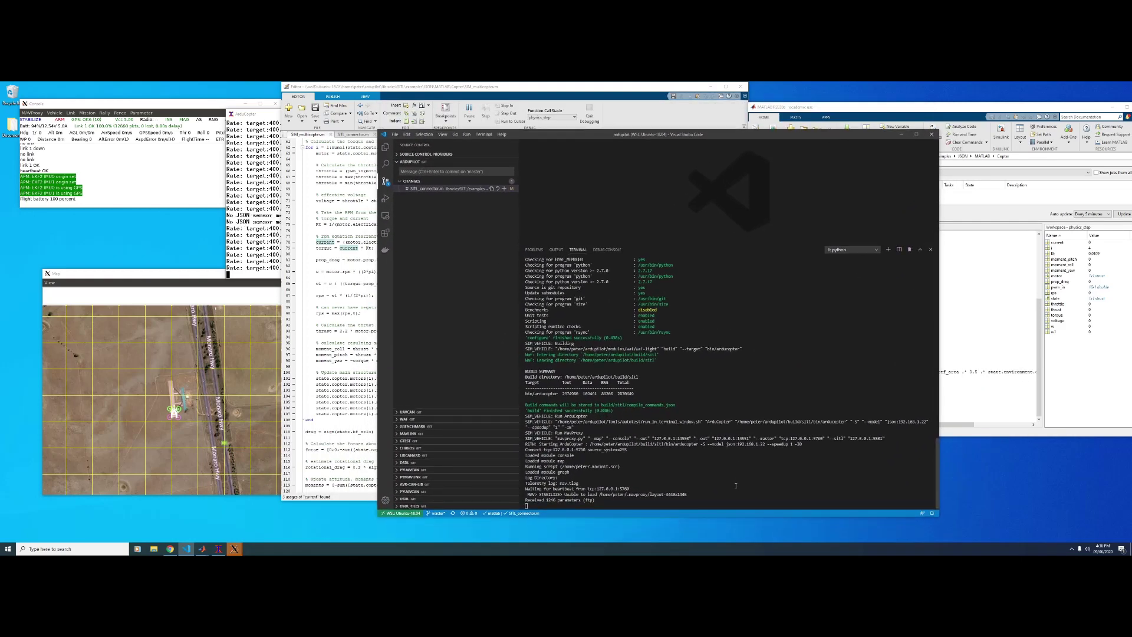
{"action": "left_click_drag", "start_coordinate": [566, 135], "coordinate": [510, 120]}
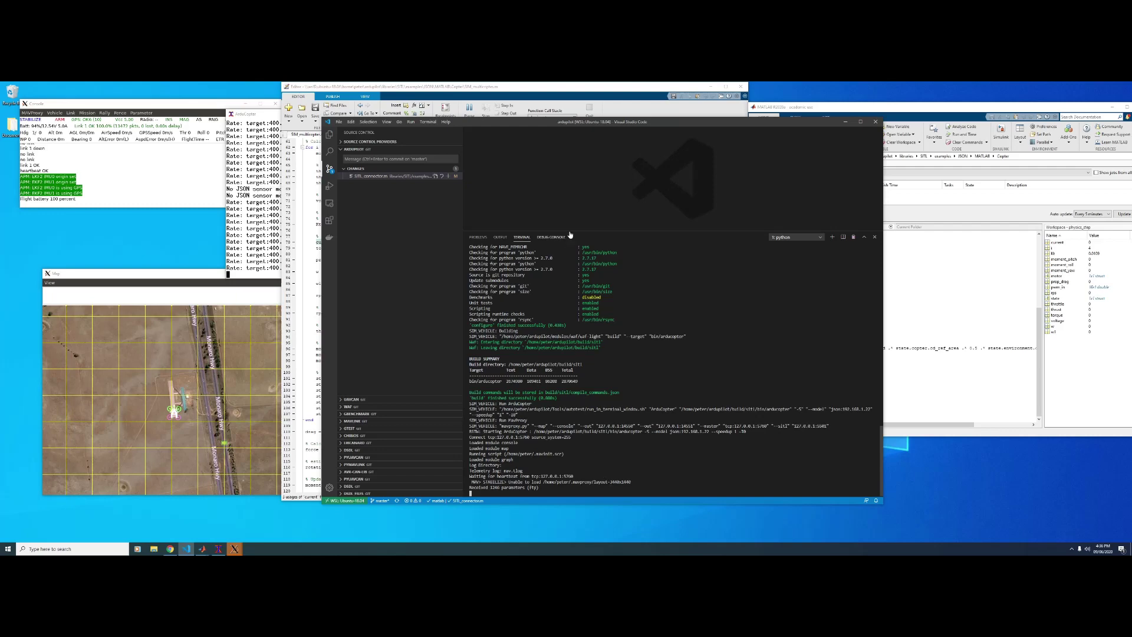